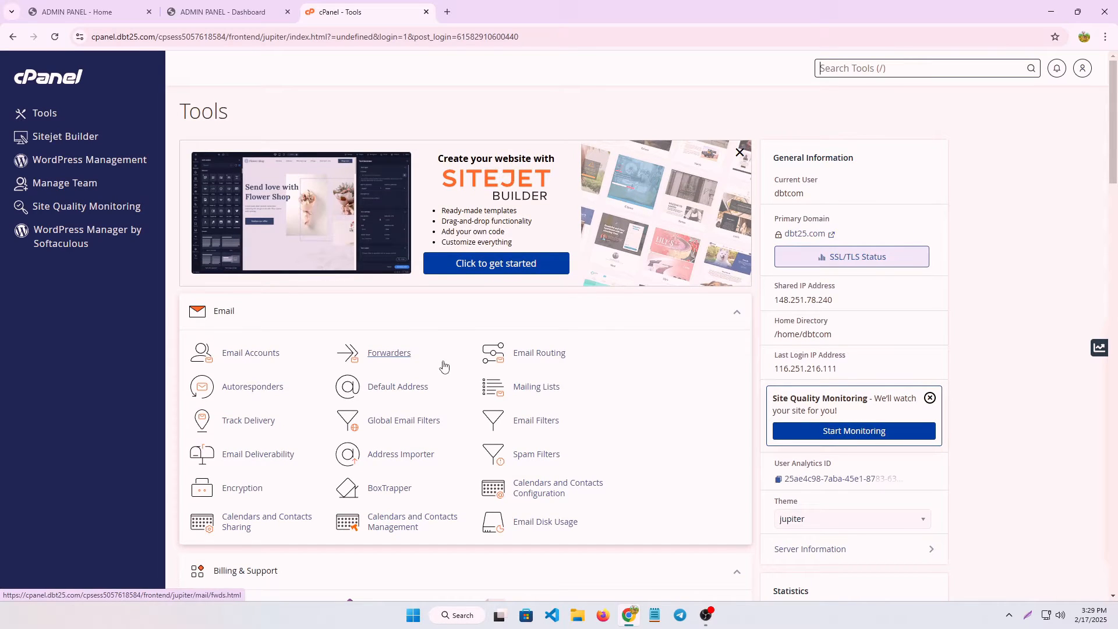
# Browse the PTC site's public home page in the ADMIN PANEL - Home tab.
pyautogui.click(80, 13)
pyautogui.scroll(-1, 548, 280)
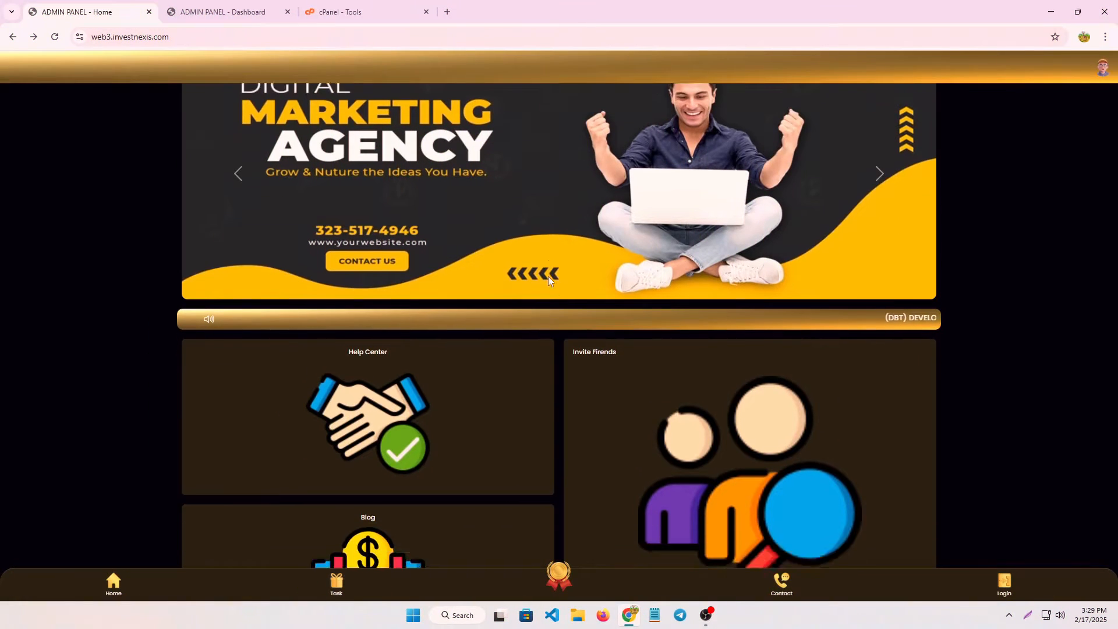
pyautogui.scroll(-1, 548, 280)
pyautogui.scroll(1, 549, 282)
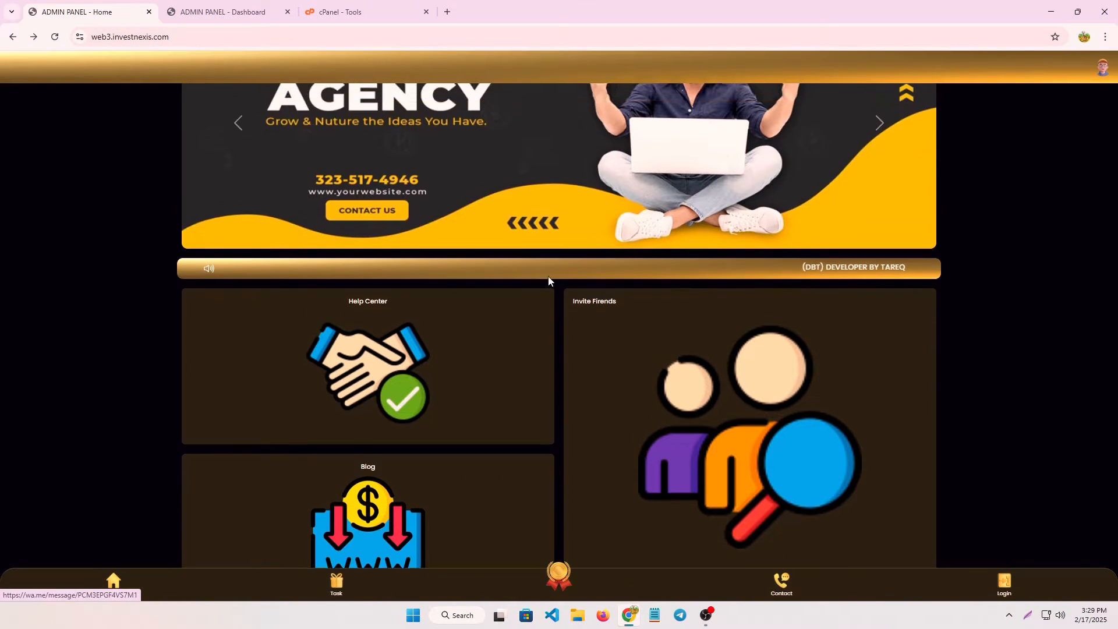
pyautogui.scroll(2, 548, 280)
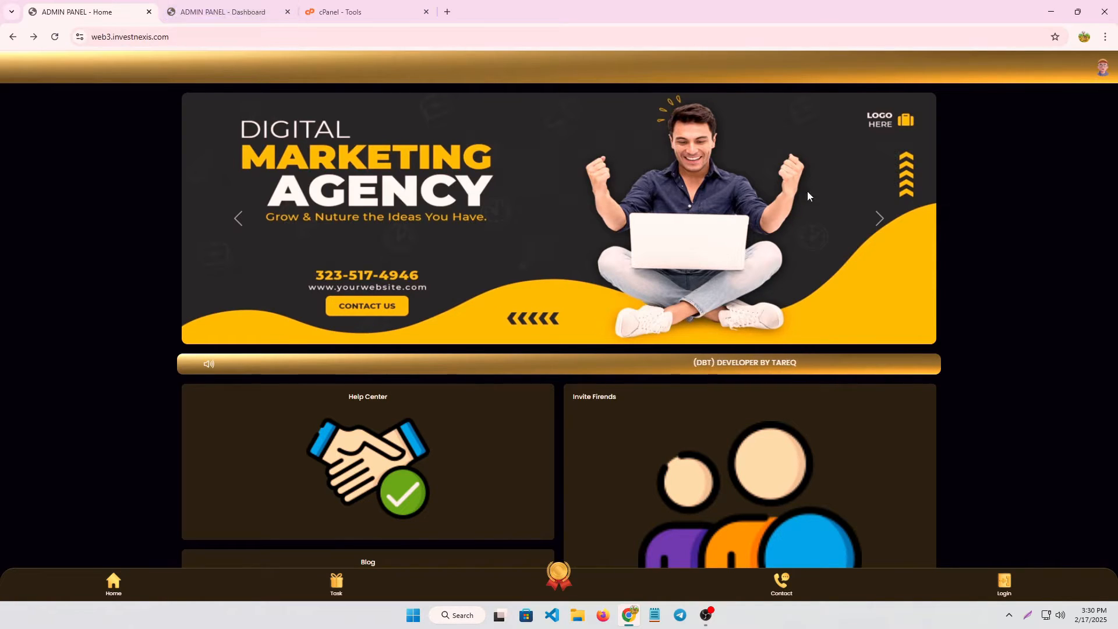
pyautogui.scroll(-1, 711, 512)
pyautogui.scroll(1, 710, 512)
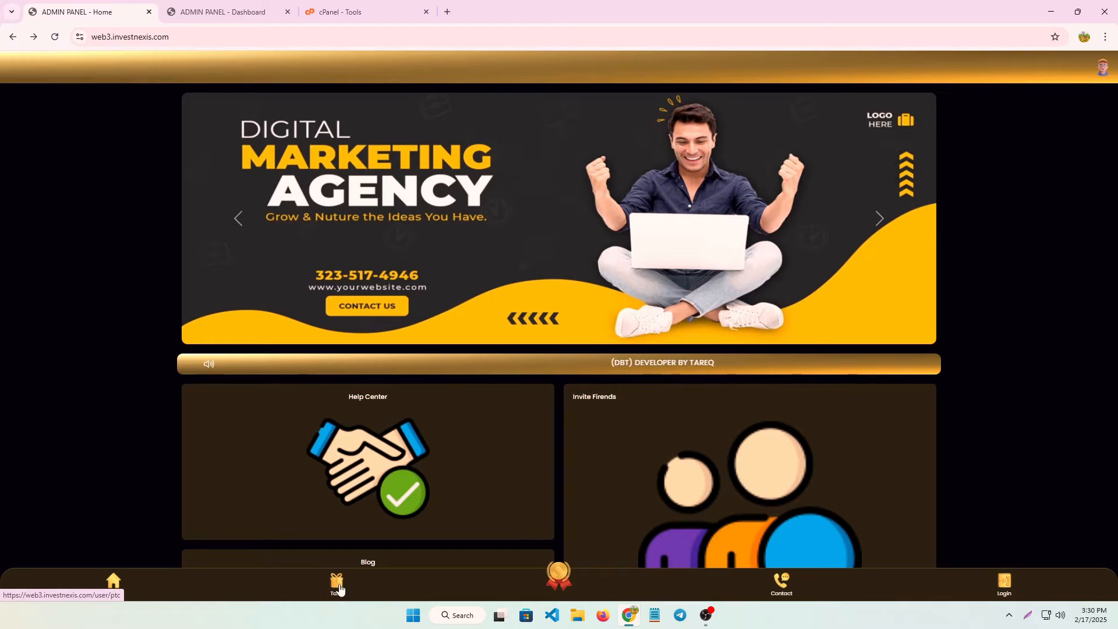
# Try the site's Task page, return from the login page, then view the admin dashboard.
pyautogui.click(343, 584)
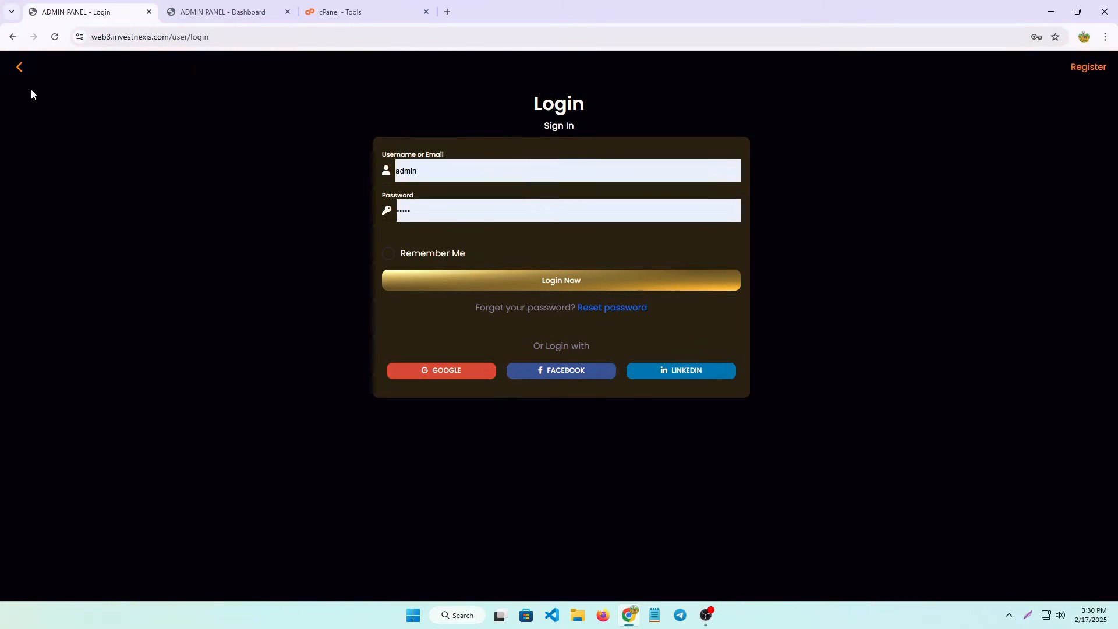
pyautogui.click(21, 72)
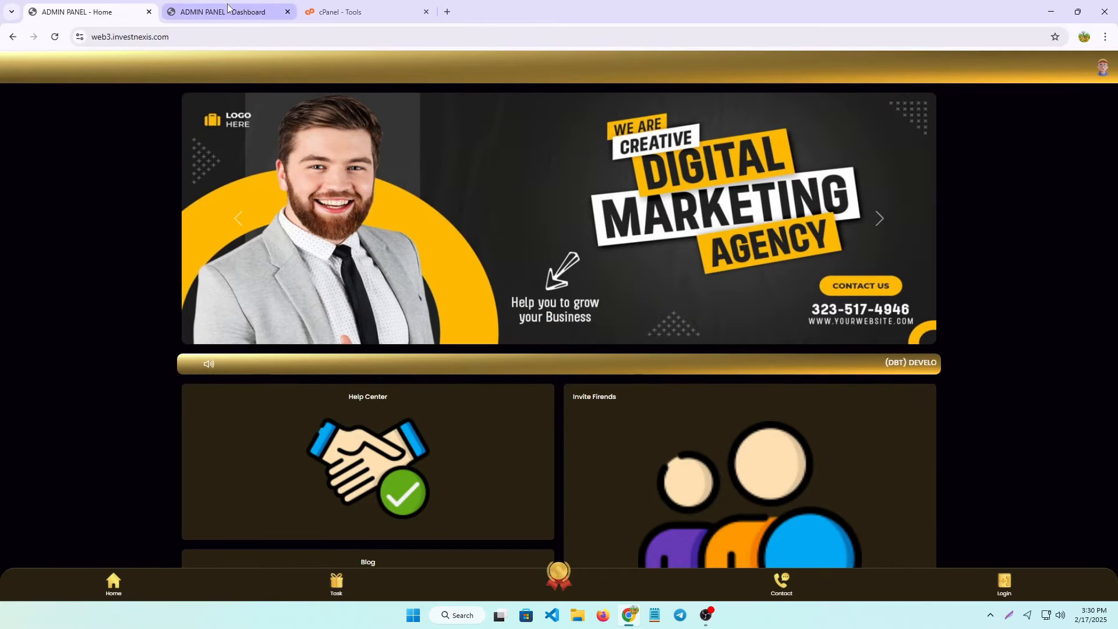
pyautogui.click(228, 7)
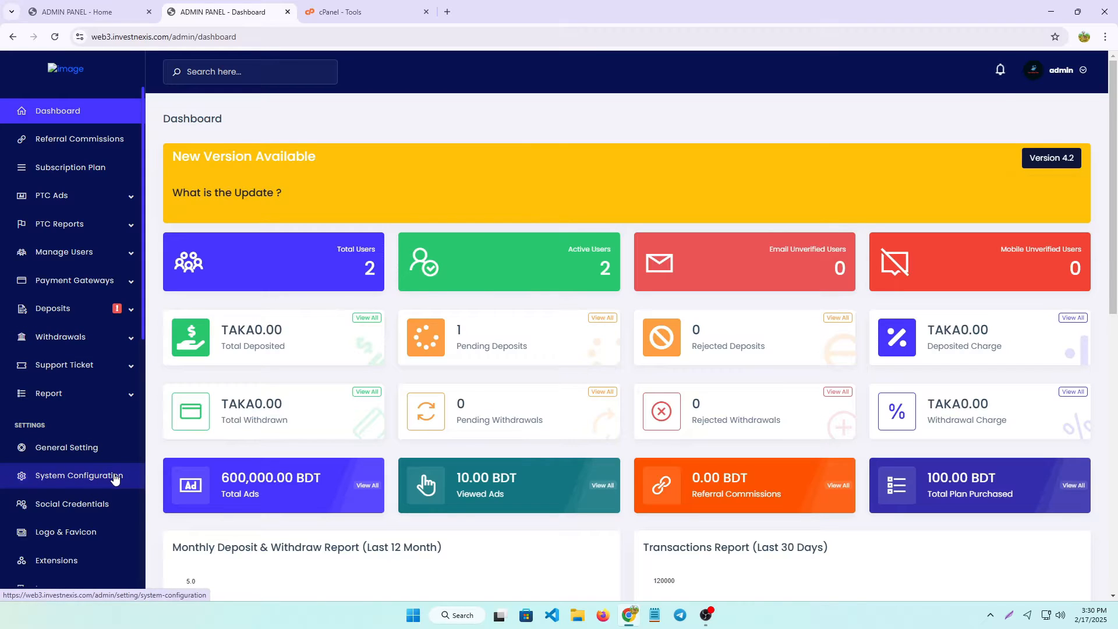
# Log in as the second user from All Users and view its six Claim Energy Profit tasks.
pyautogui.click(318, 263)
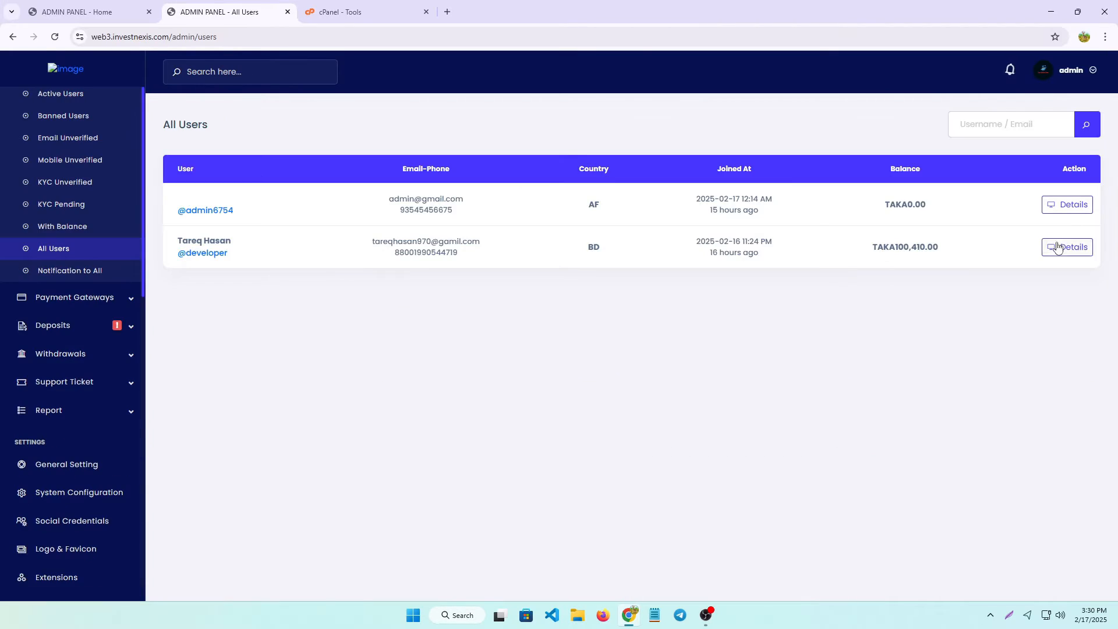
pyautogui.click(1057, 247)
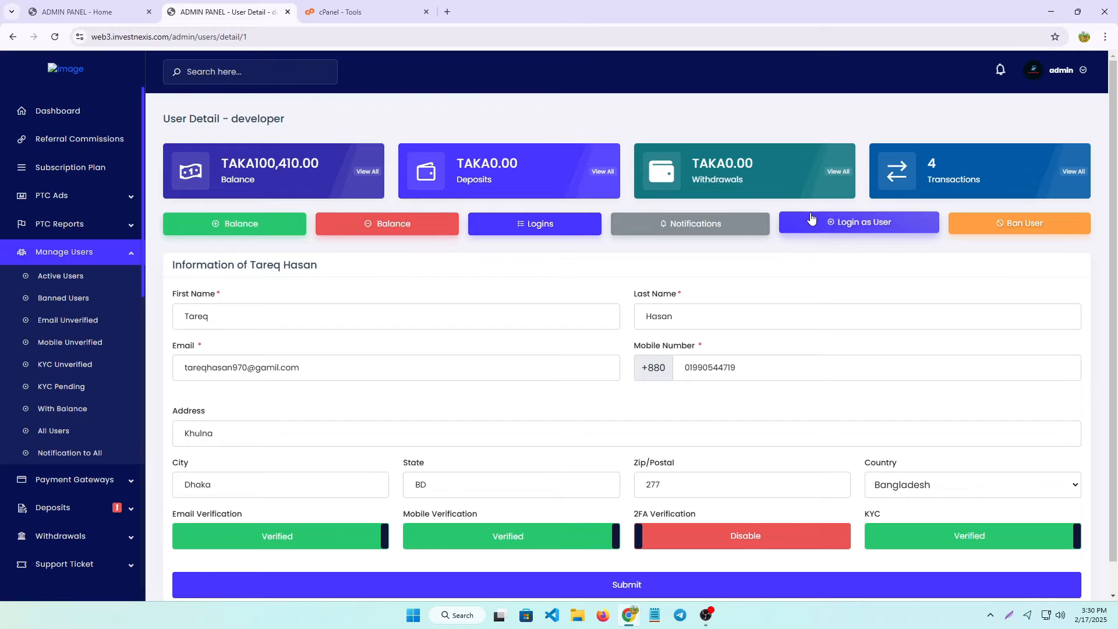
pyautogui.click(843, 226)
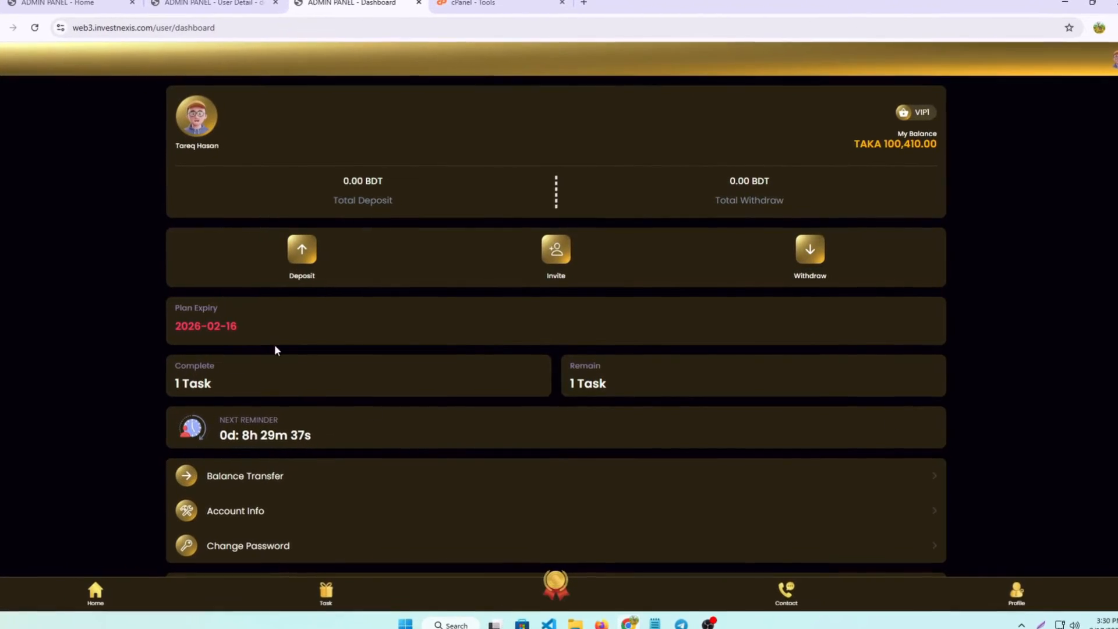
pyautogui.scroll(-5, 723, 341)
pyautogui.scroll(5, 780, 378)
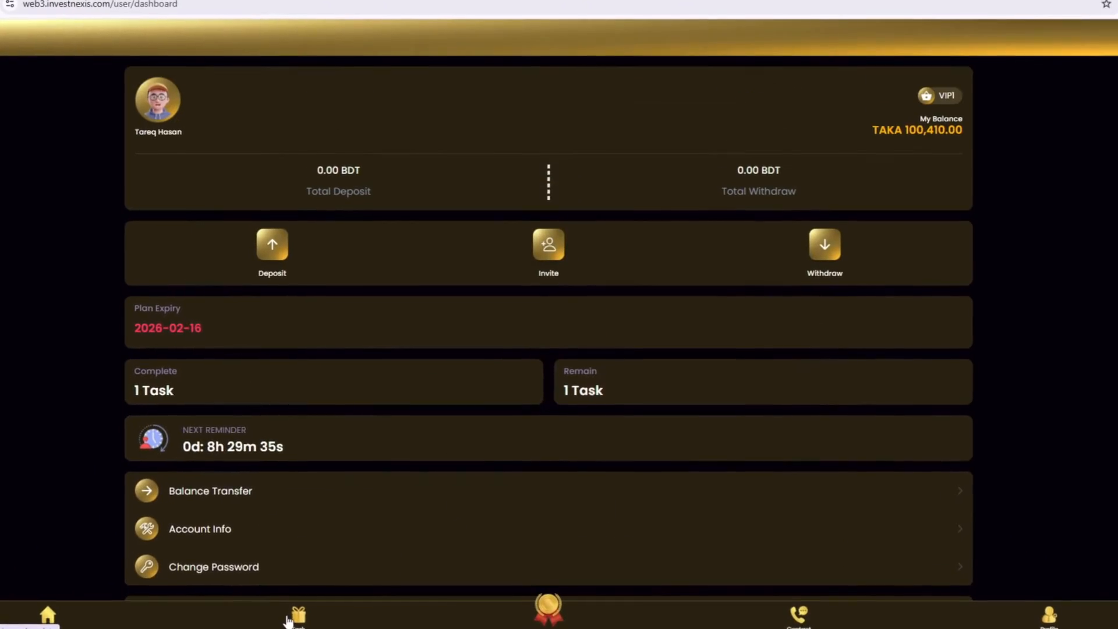
pyautogui.click(289, 618)
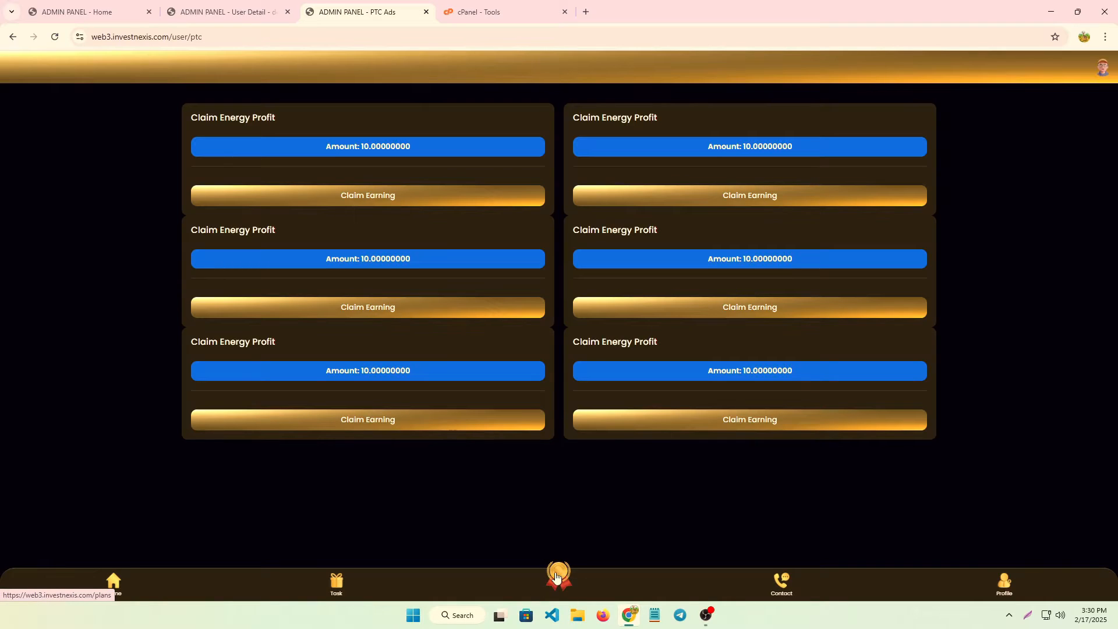
# Start a Lightshot capture of the medal icon, cancel it, and review the membership plans page.
pyautogui.click(1028, 615)
pyautogui.moveTo(524, 540); pyautogui.dragTo(597, 592)
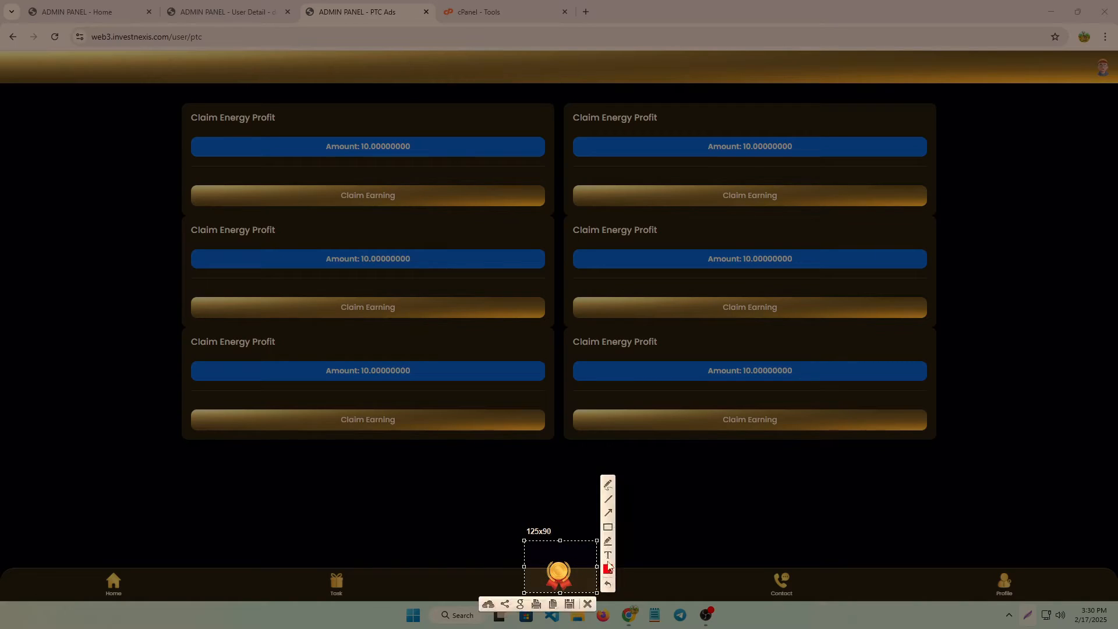
pyautogui.click(588, 604)
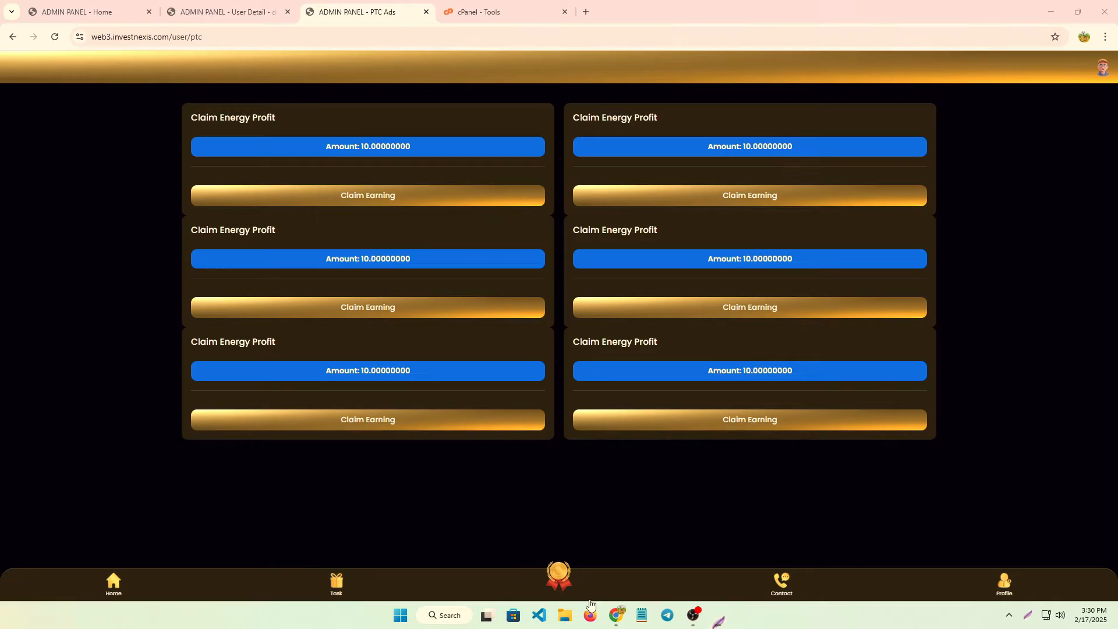
pyautogui.click(554, 579)
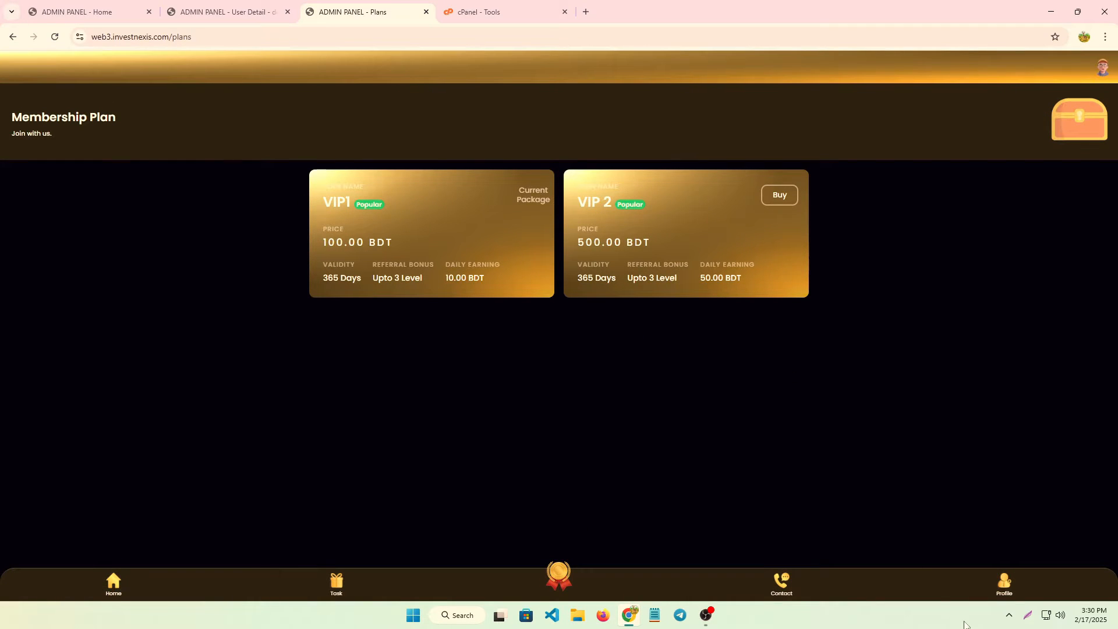
pyautogui.click(1003, 580)
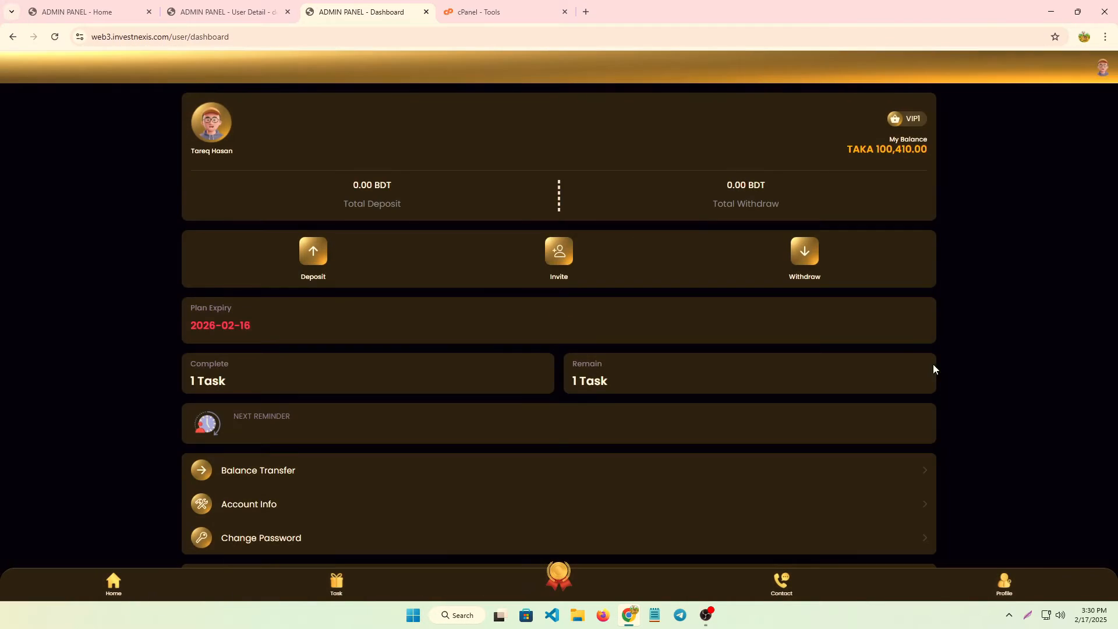
# Capture and copy the dashboard's Withdraw shortcut, then move to the cPanel tab.
pyautogui.click(1028, 616)
pyautogui.moveTo(246, 188); pyautogui.dragTo(372, 294)
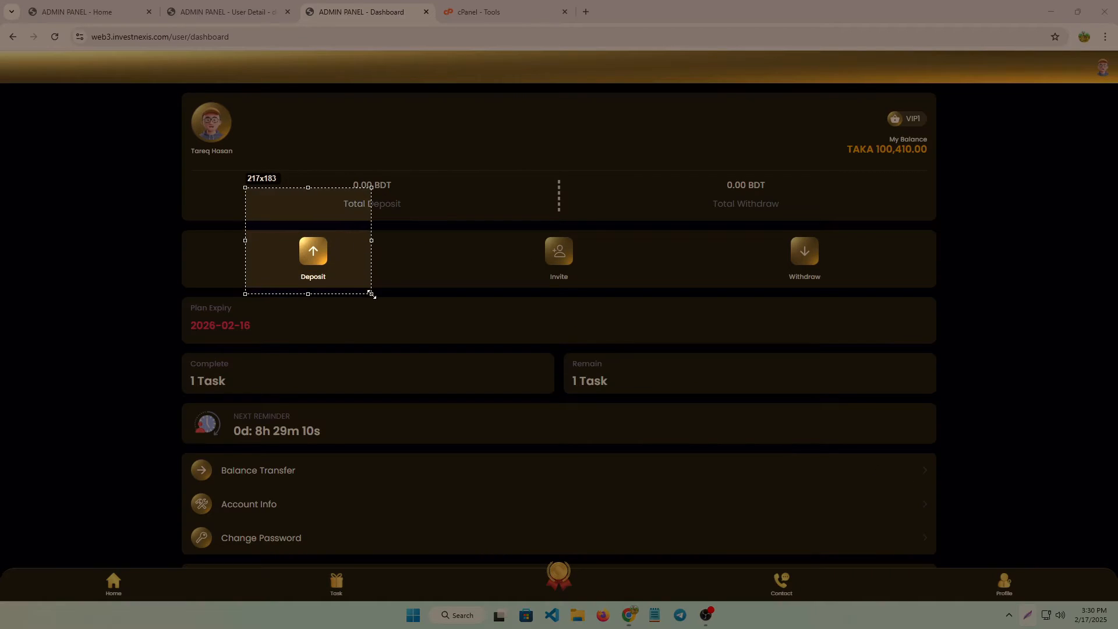
pyautogui.moveTo(747, 194); pyautogui.dragTo(850, 296)
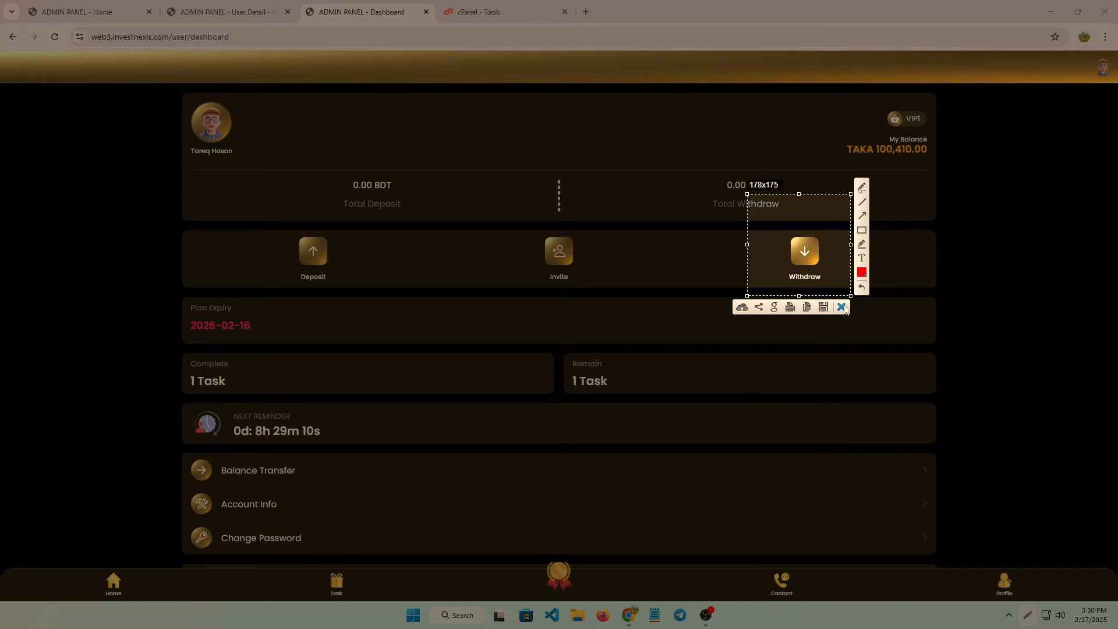
pyautogui.click(807, 307)
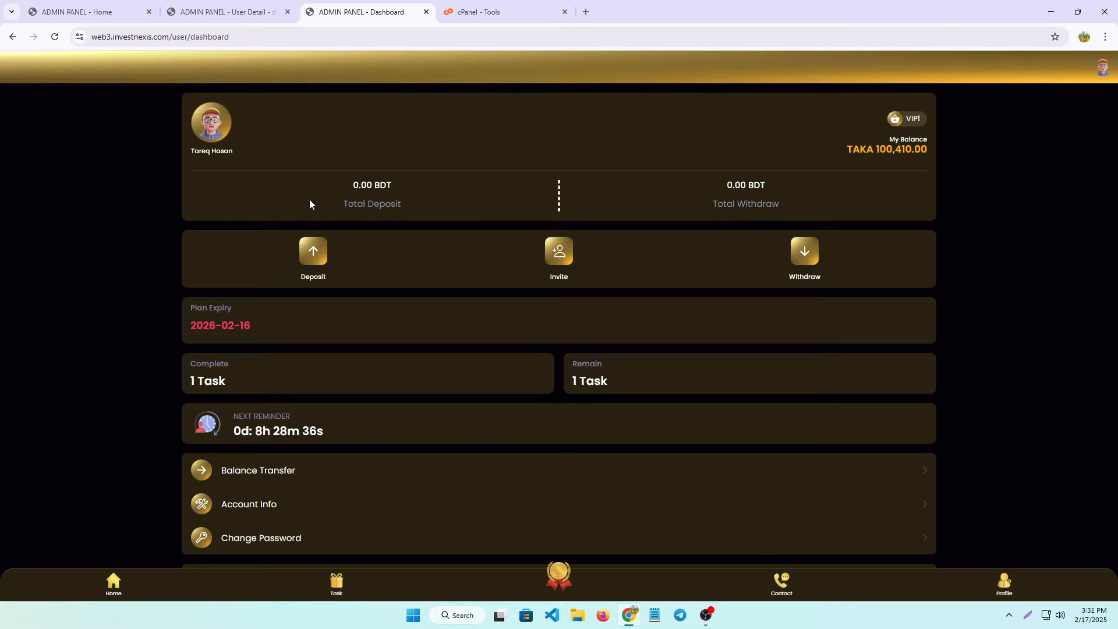
pyautogui.hotkey('ctrl', 'Tab')
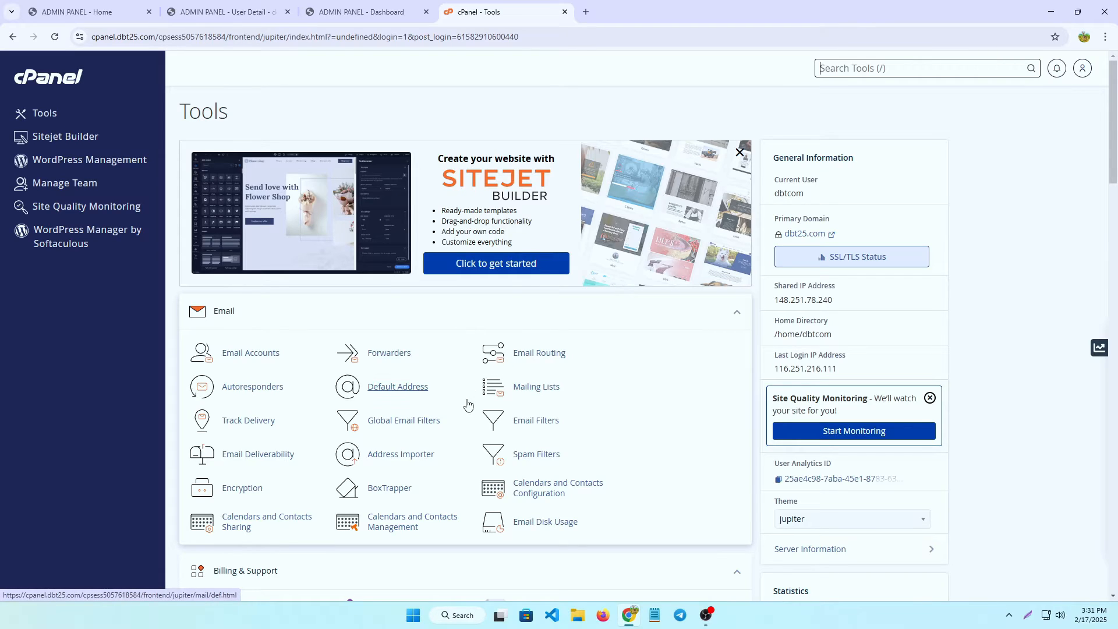
# Find the Domains tool via Search Tools and filter the domain list by web3.
pyautogui.scroll(-4, 468, 405)
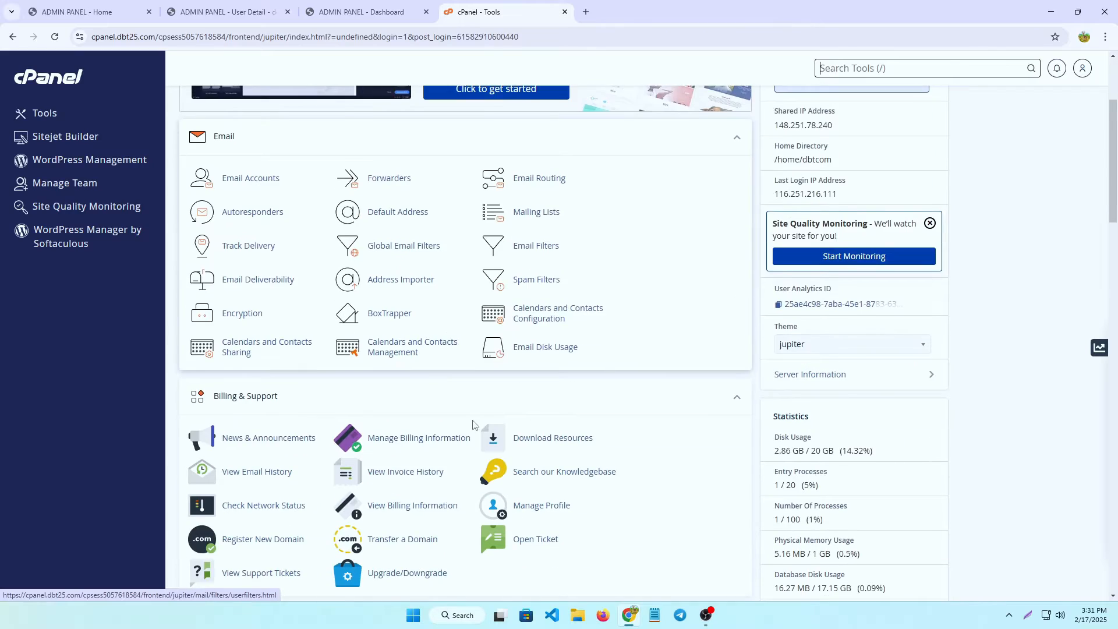
pyautogui.scroll(-4, 474, 412)
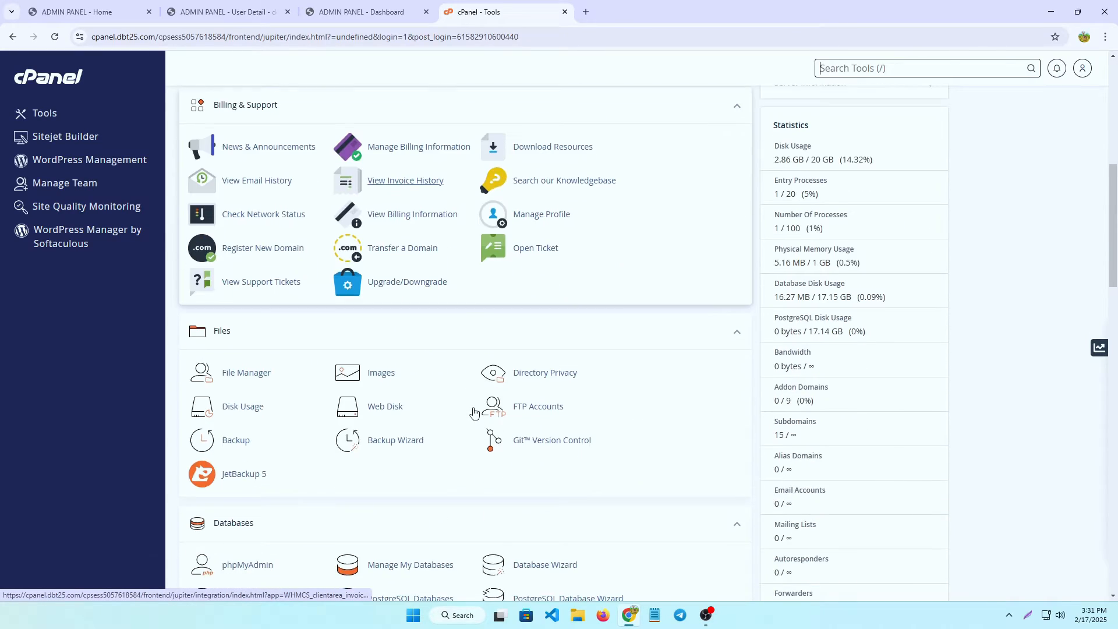
pyautogui.scroll(-5, 602, 465)
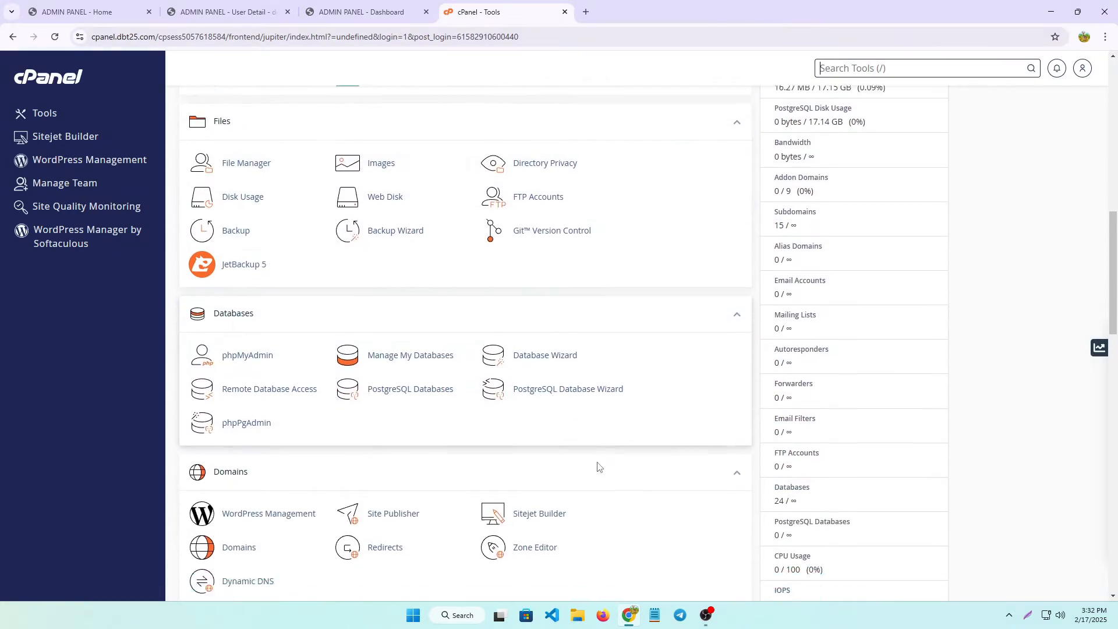
pyautogui.press('/')
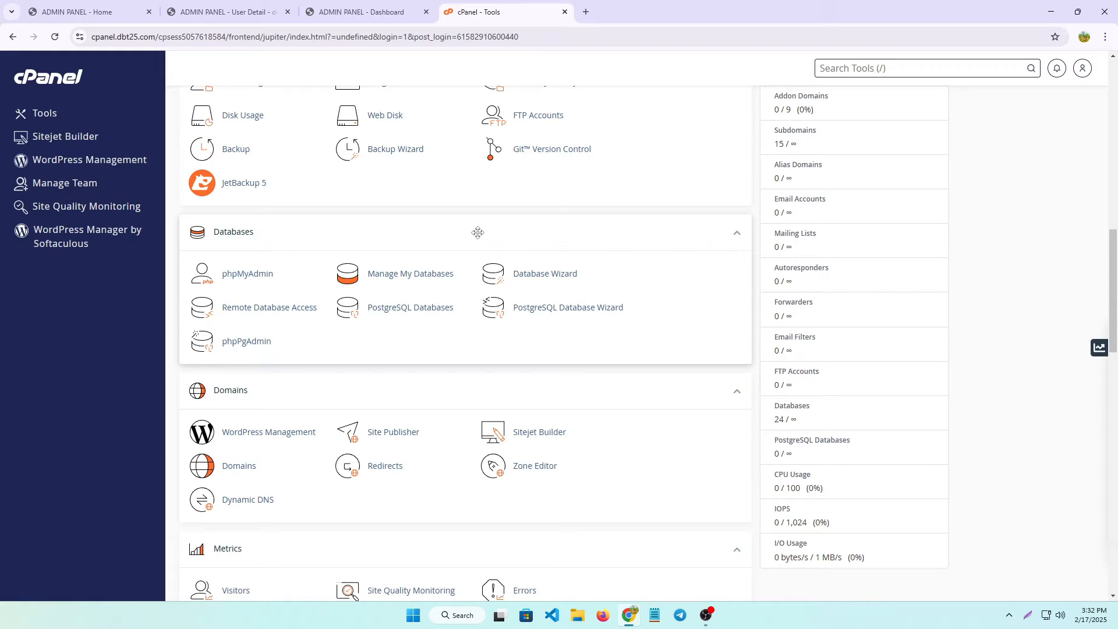
pyautogui.scroll(-1, 474, 233)
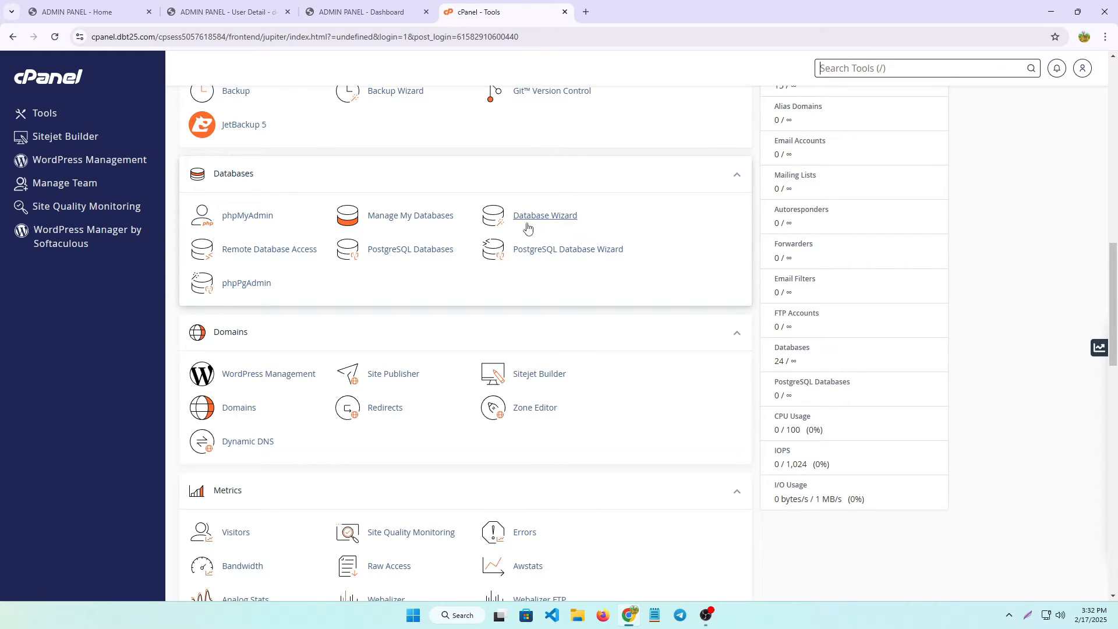
pyautogui.scroll(-2, 616, 460)
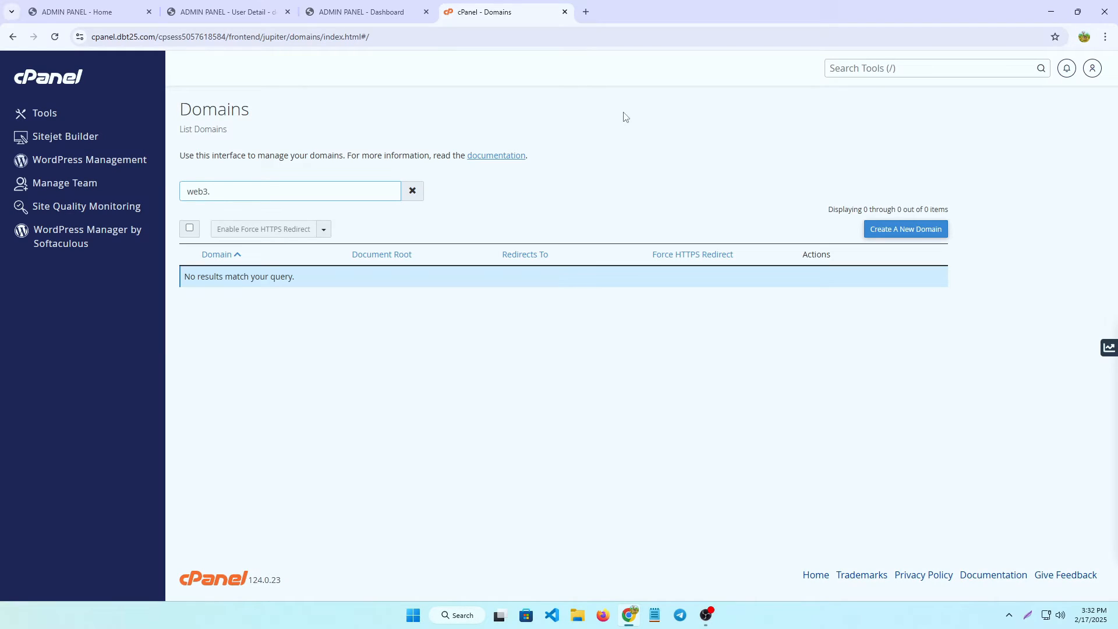
# Create the domain web3.dbt25.com with its own document root /home/dbtcom/web3.dbt25.com.
pyautogui.click(899, 233)
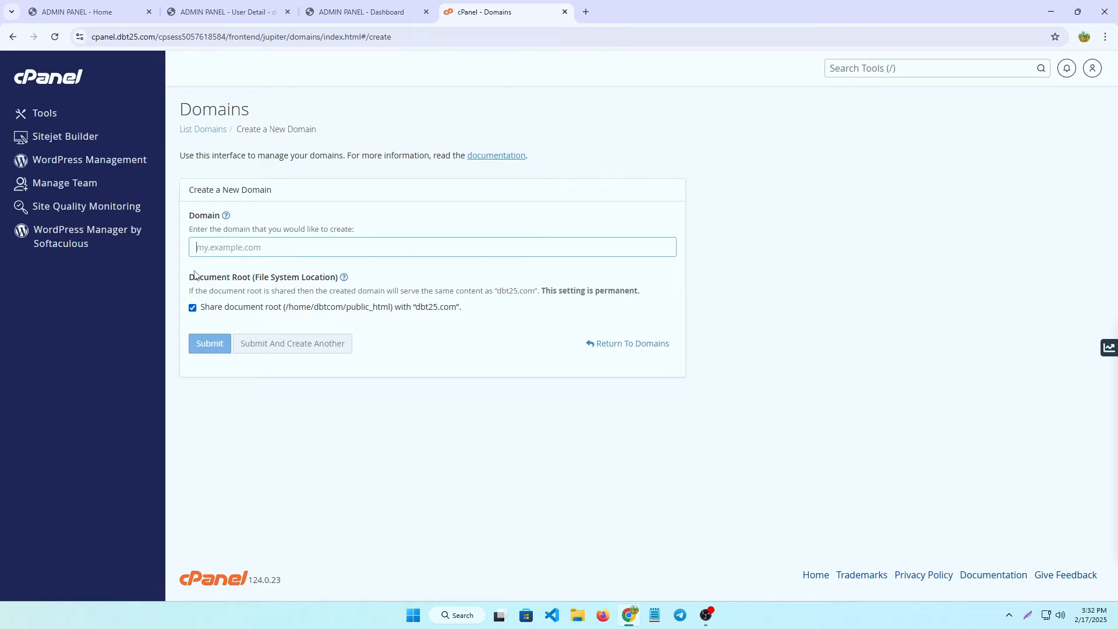
pyautogui.click(220, 249)
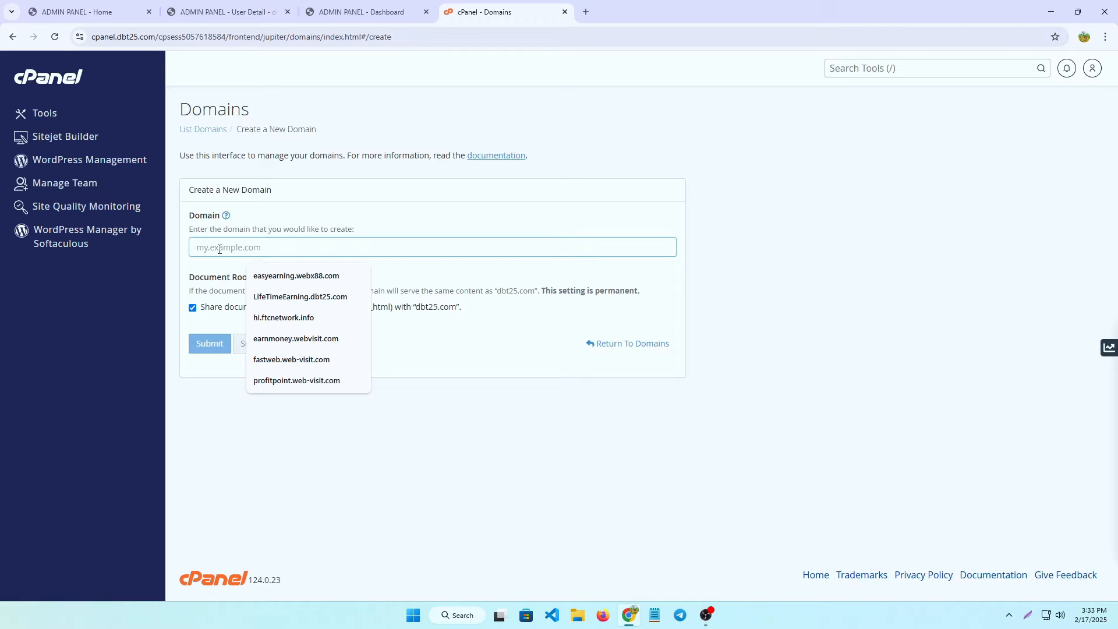
pyautogui.write('web')
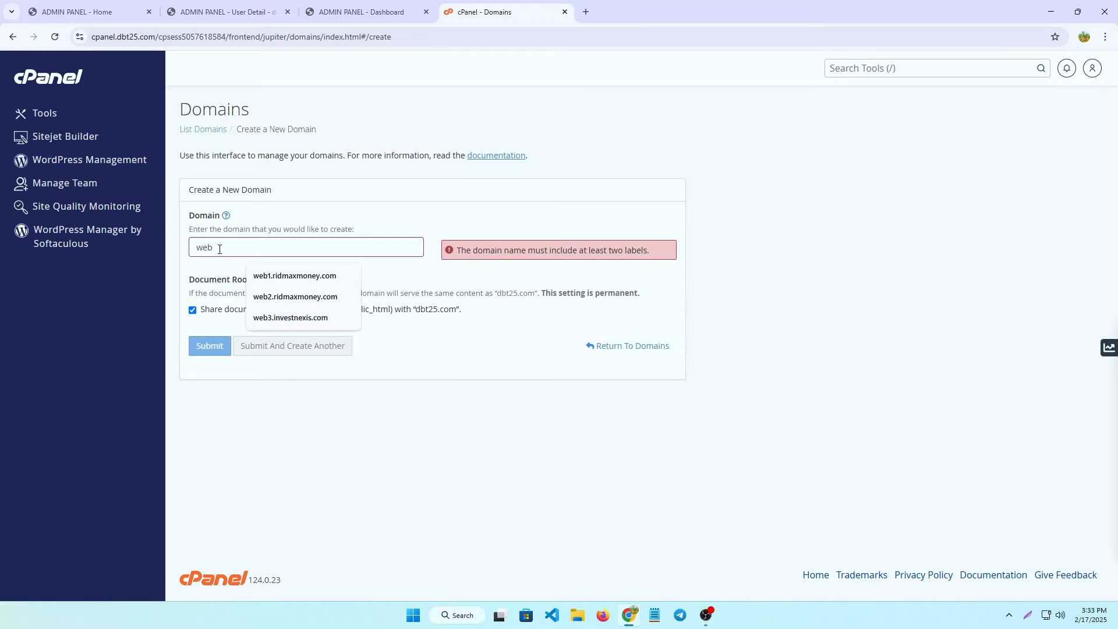
pyautogui.write('3')
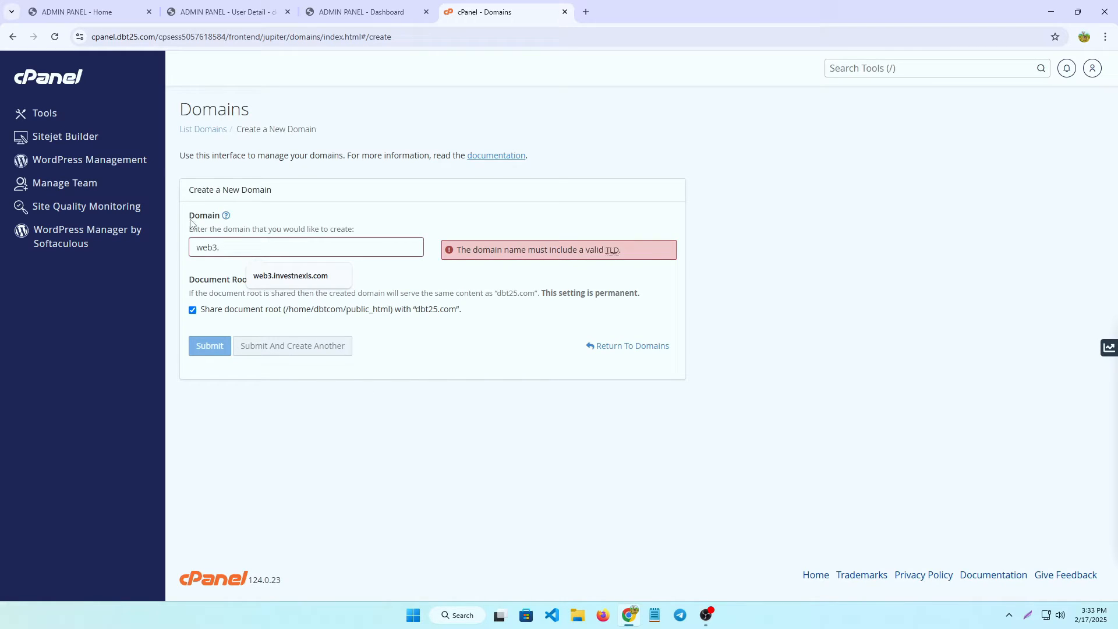
pyautogui.write('.dbt25.com')
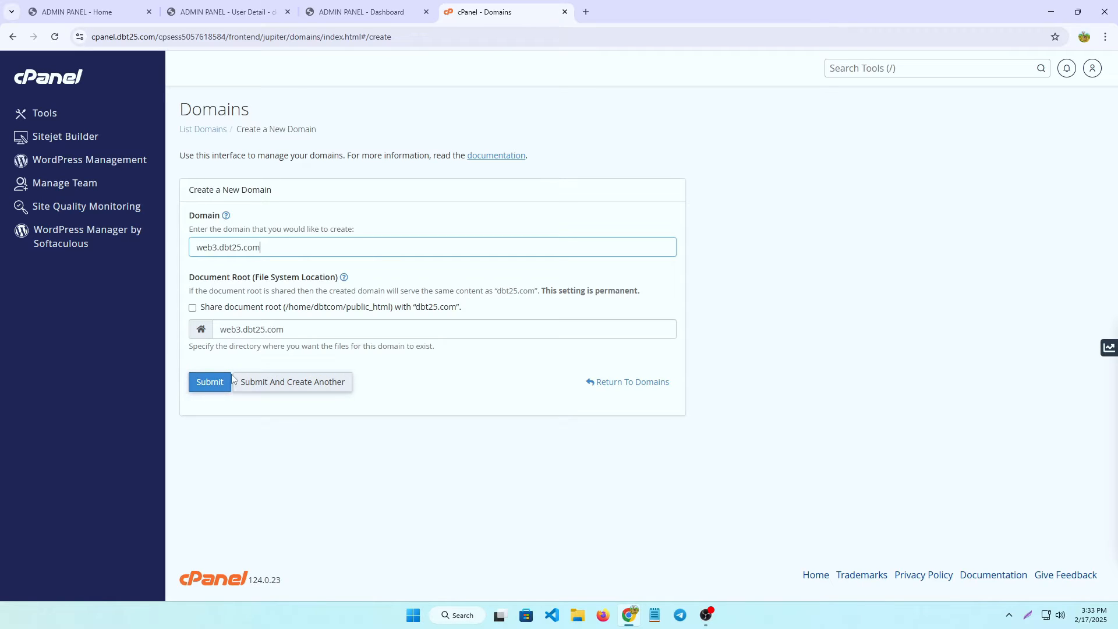
pyautogui.click(208, 377)
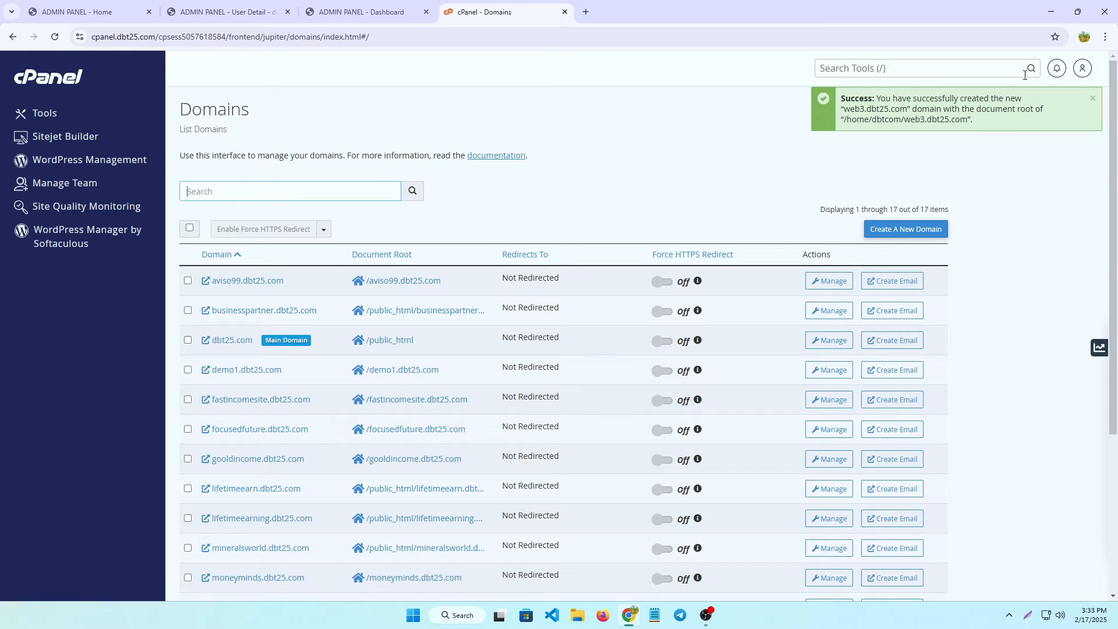
# Return to cPanel Tools and launch the Database Wizard from the Databases section.
pyautogui.click(67, 89)
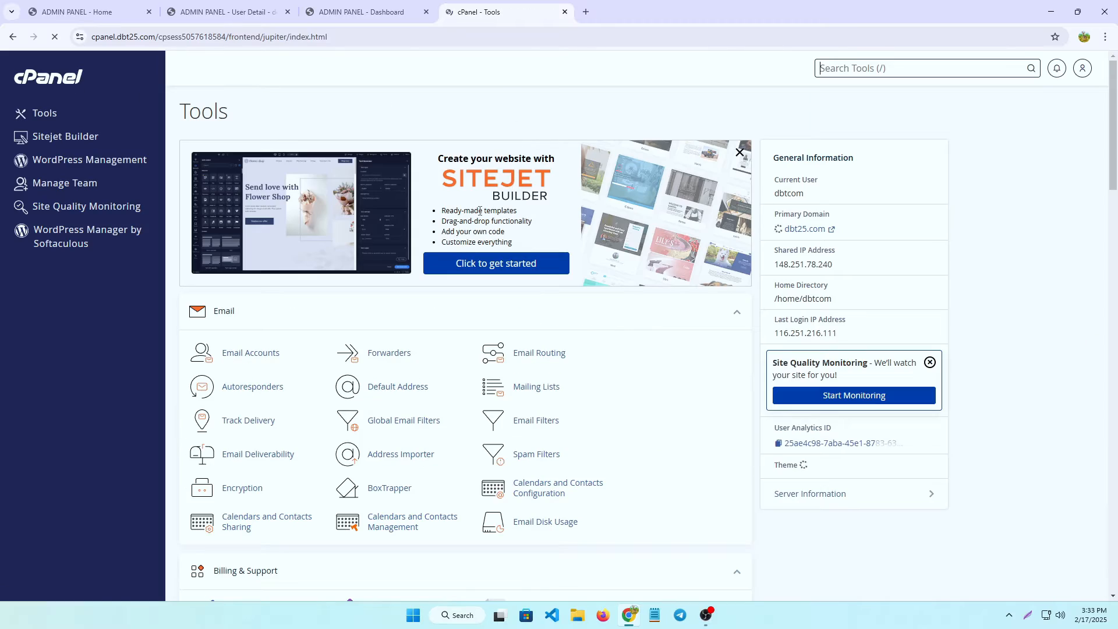
pyautogui.scroll(-3, 361, 266)
pyautogui.scroll(-8, 361, 266)
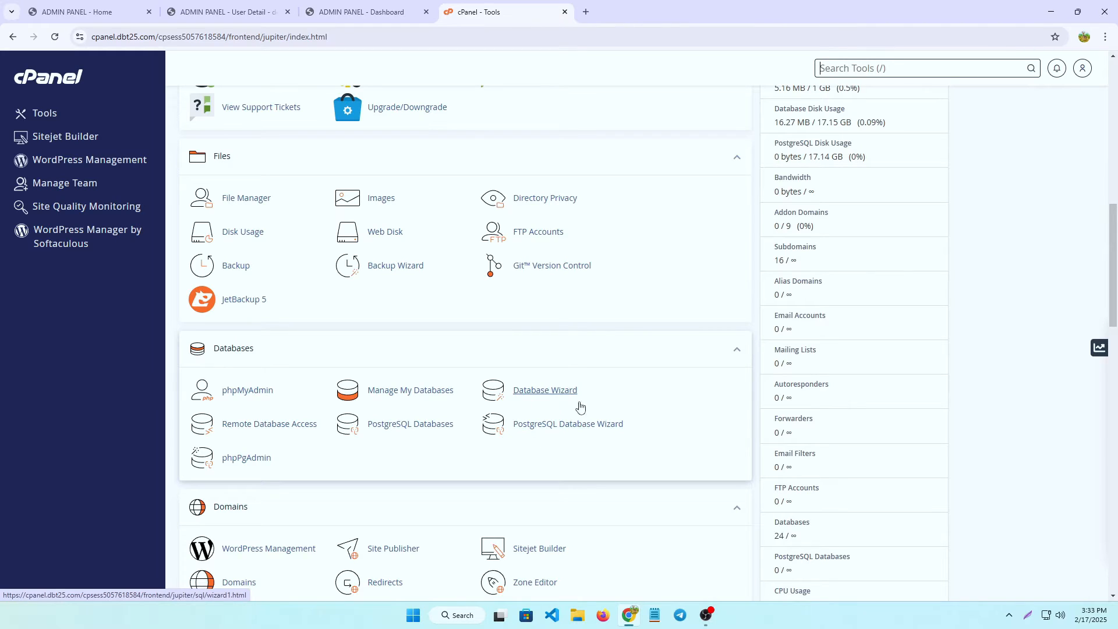
pyautogui.click(560, 394)
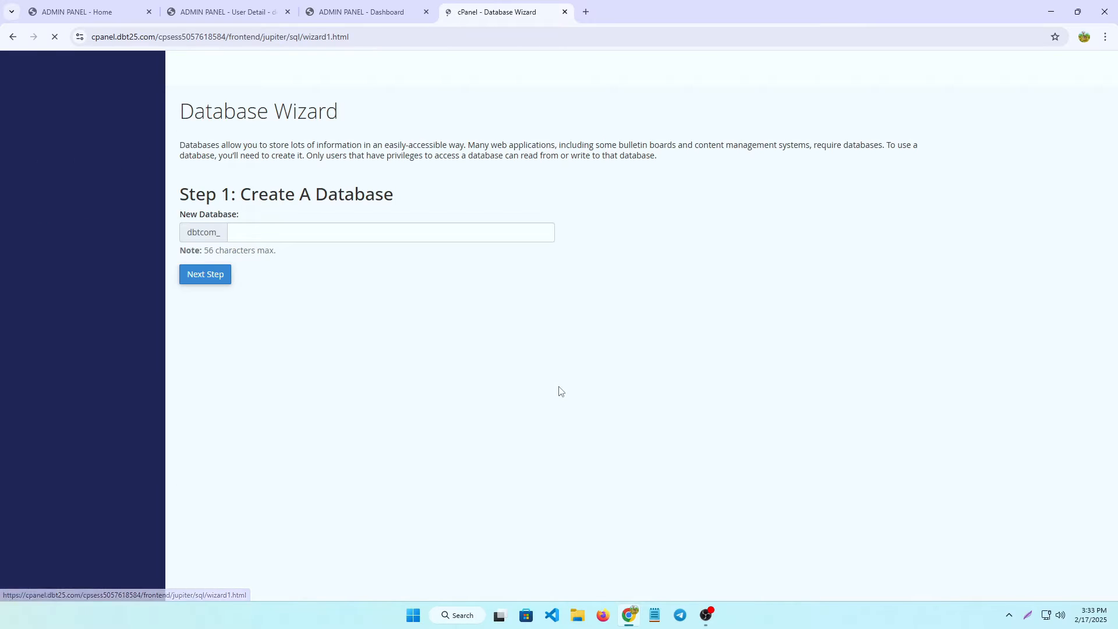
# Name the new database web3, making it dbtcom_web3.
pyautogui.click(255, 234)
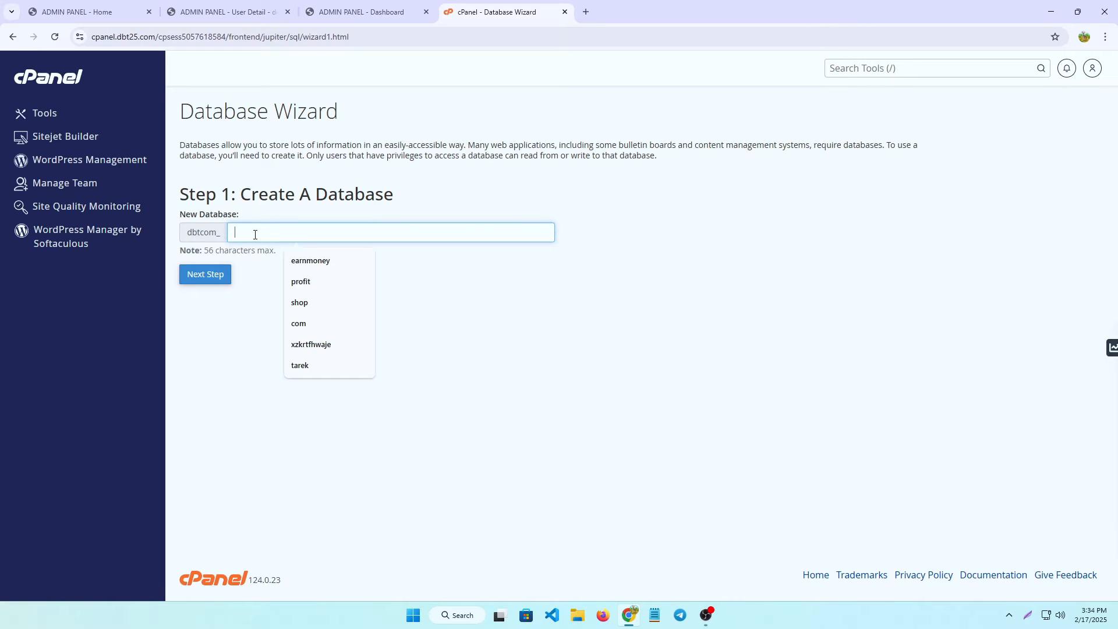
pyautogui.write('web')
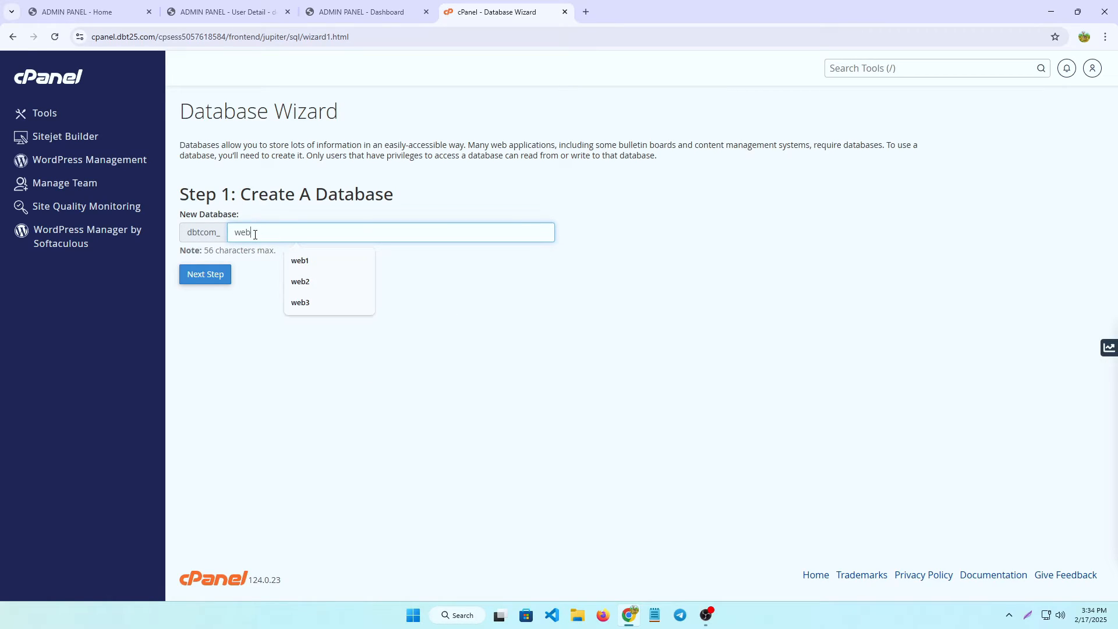
pyautogui.write('3')
pyautogui.hotkey('ctrl', 'a')
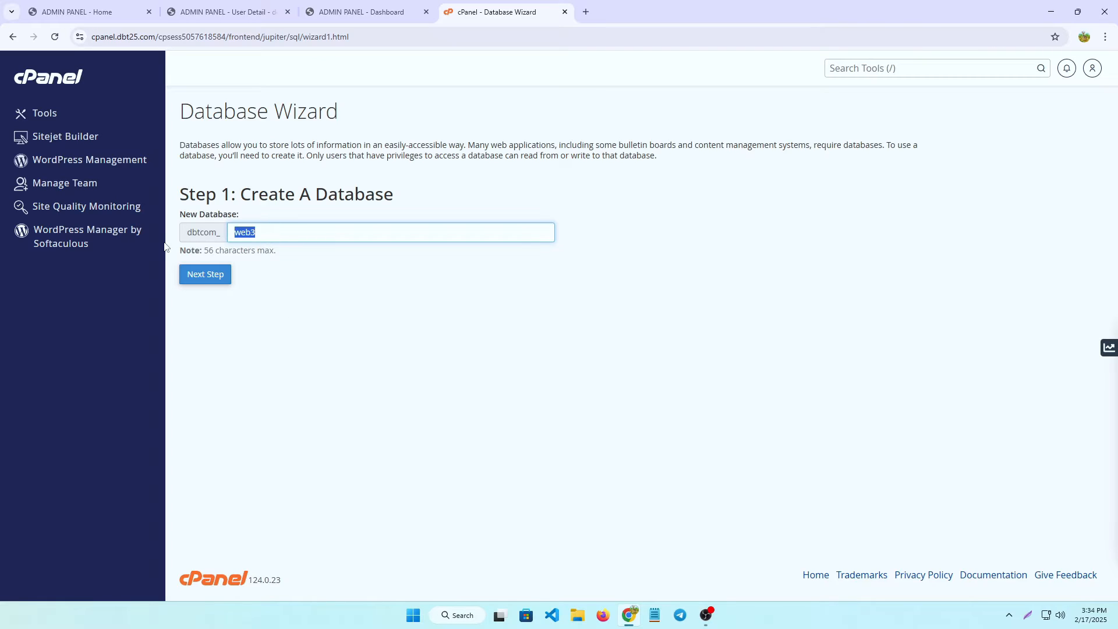
# Create the dbtcom_web3 database and enter web3 as the new database username.
pyautogui.click(183, 279)
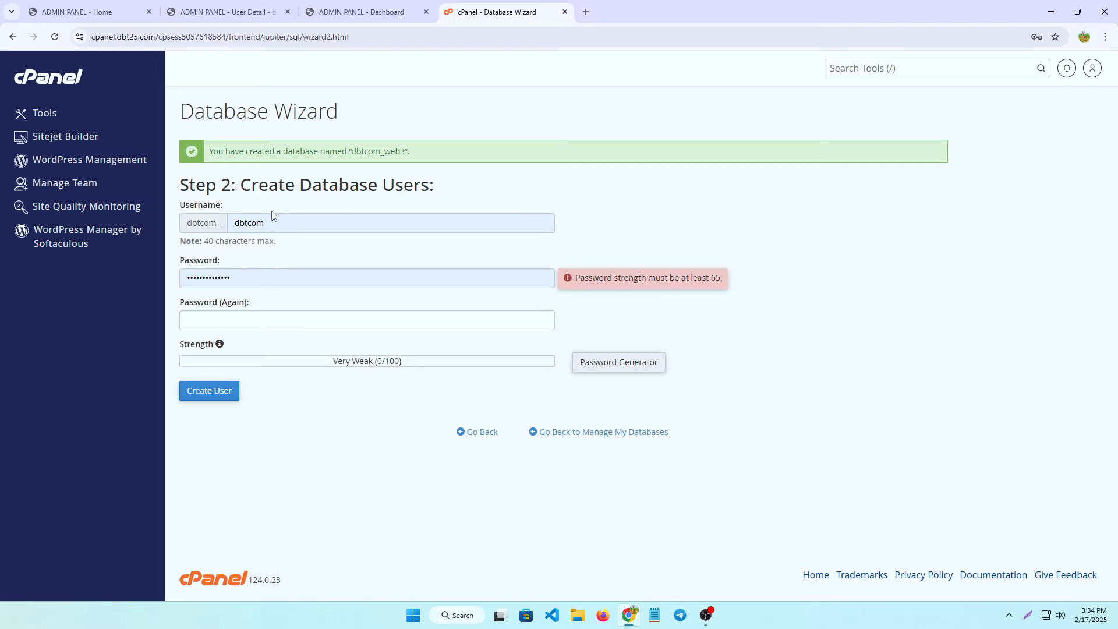
pyautogui.click(308, 216)
pyautogui.press('BackSpace')
pyautogui.press('BackSpace')
pyautogui.press('BackSpace')
pyautogui.press('BackSpace')
pyautogui.press('BackSpace')
pyautogui.press('BackSpace')
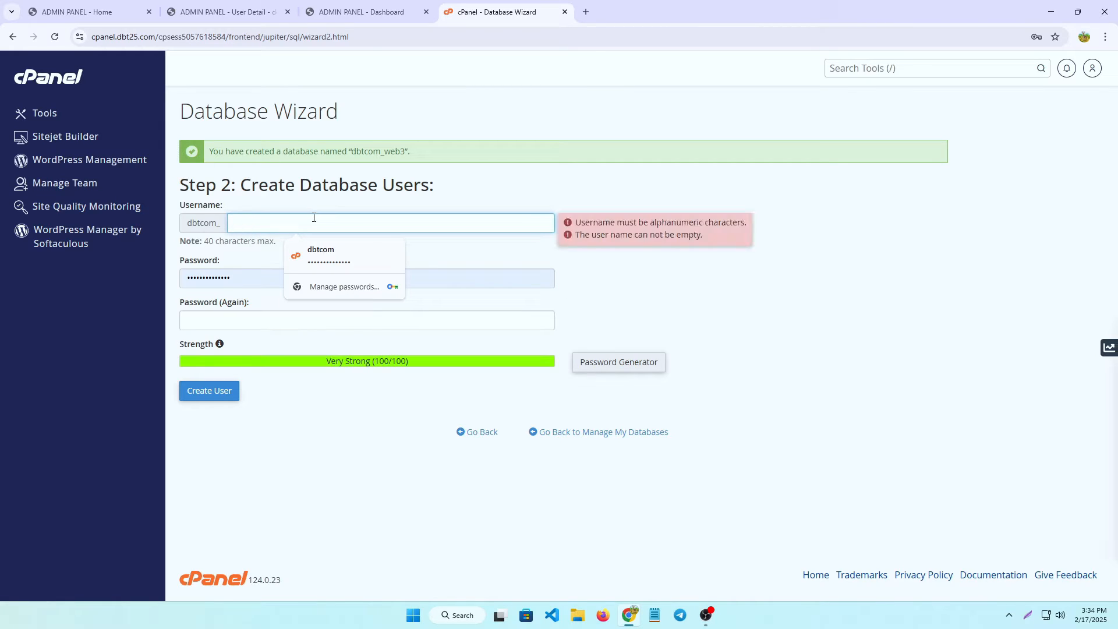
pyautogui.write('web3')
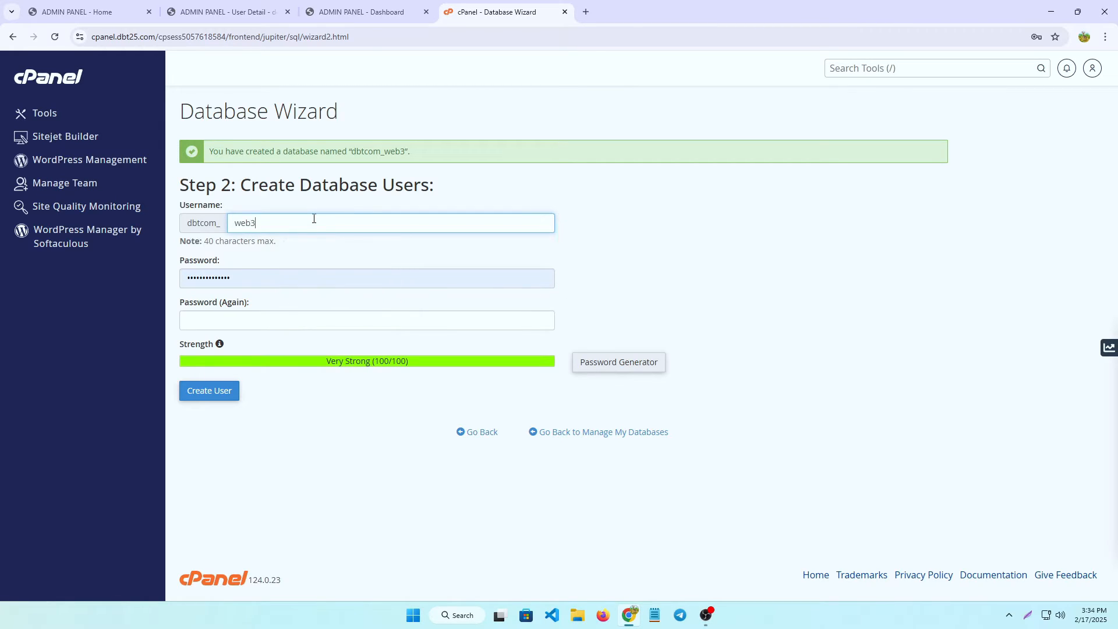
# Give user web3 a Very Strong generated password and create the user.
pyautogui.click(624, 359)
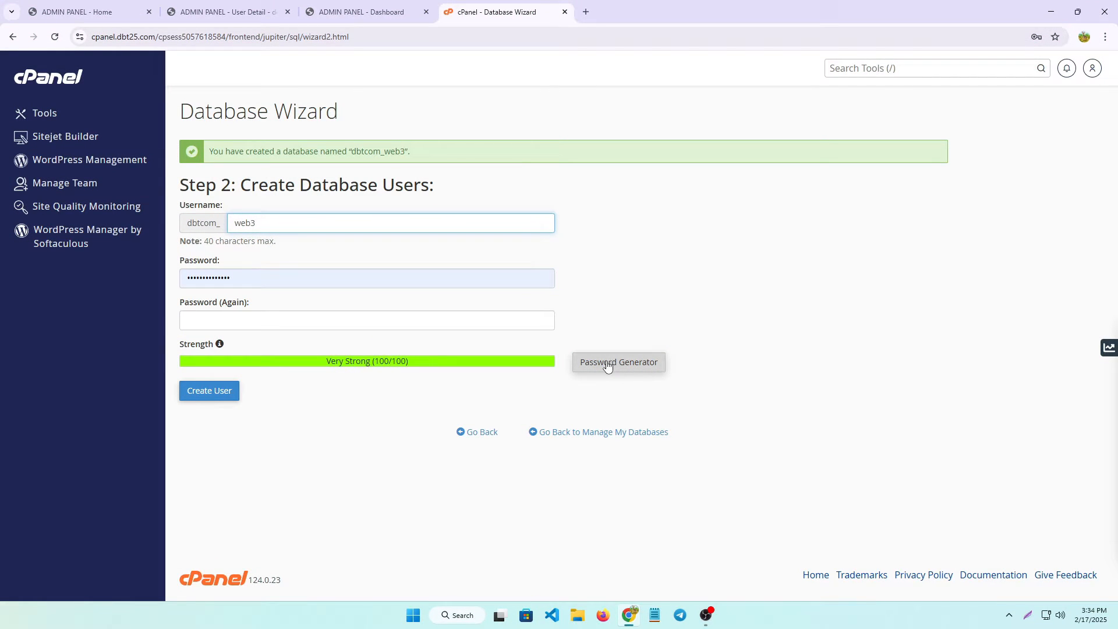
pyautogui.click(607, 363)
pyautogui.click(482, 313)
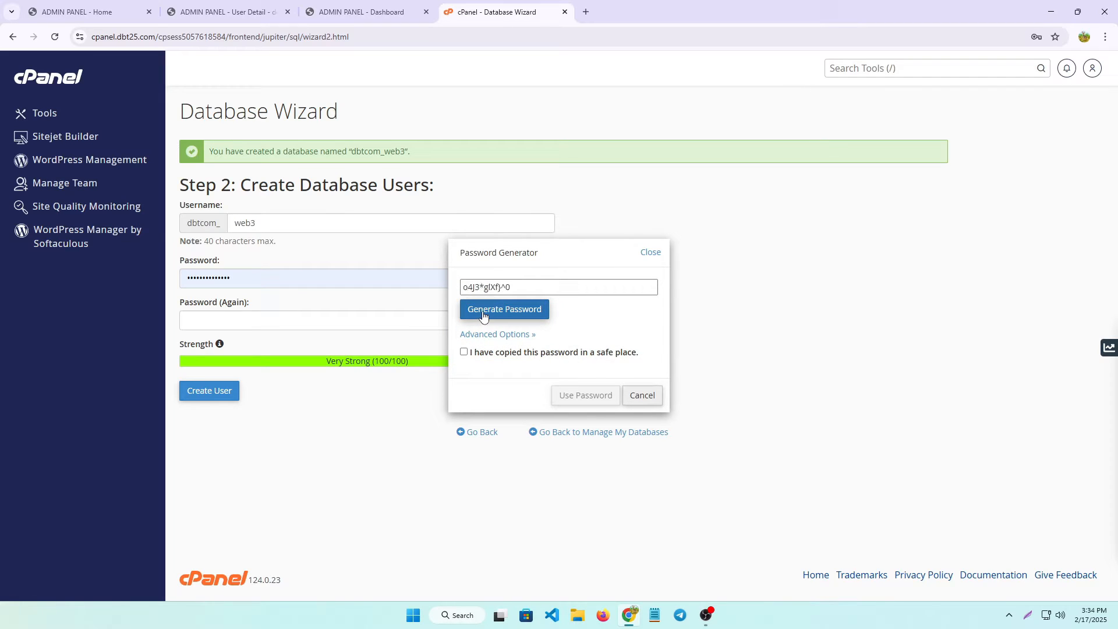
pyautogui.click(463, 352)
pyautogui.moveTo(523, 288); pyautogui.dragTo(459, 291)
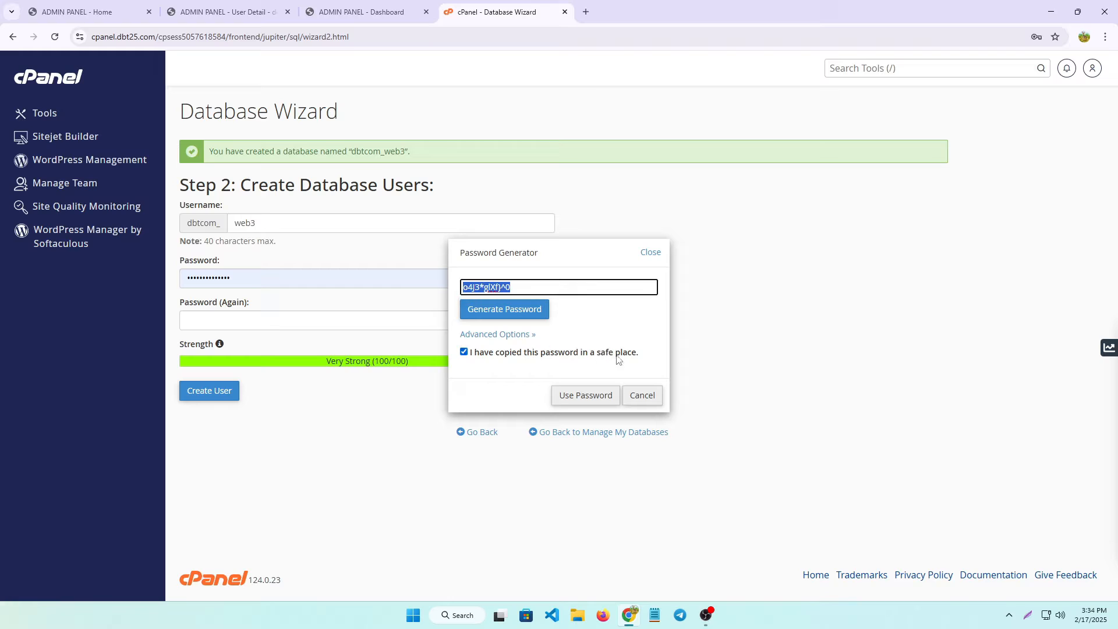
pyautogui.click(611, 391)
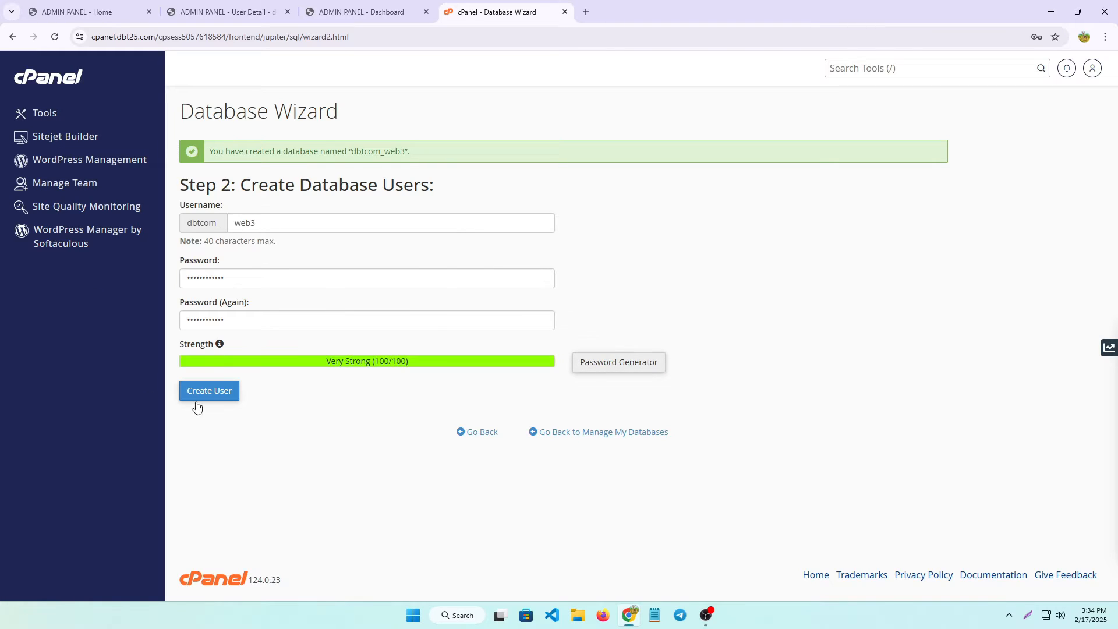
pyautogui.click(224, 394)
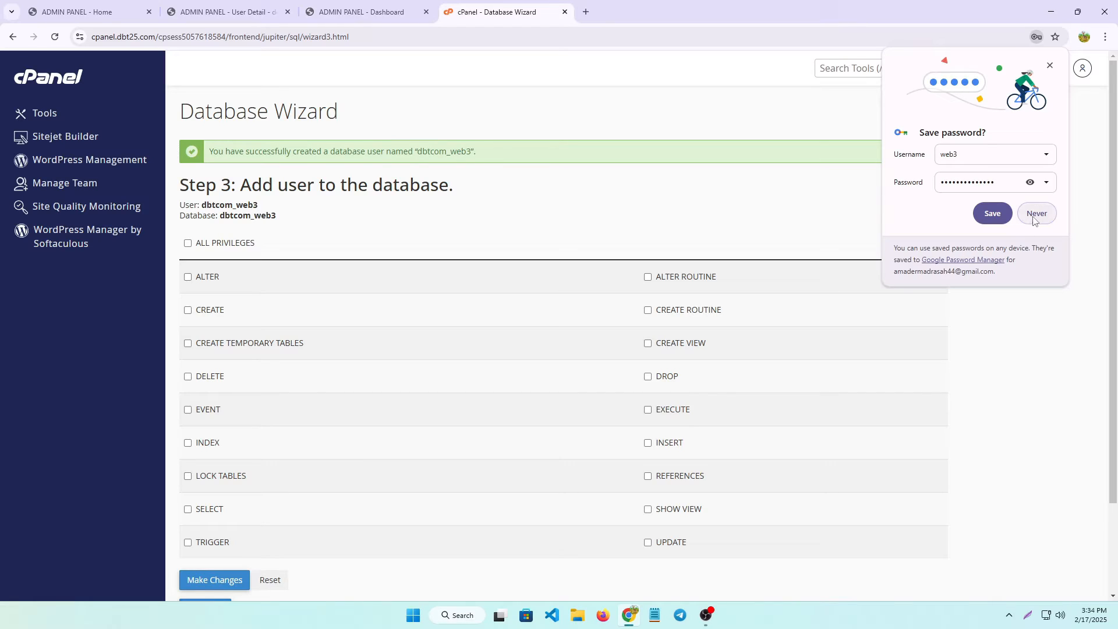
# Grant user dbtcom_web3 ALL PRIVILEGES on database dbtcom_web3.
pyautogui.click(1034, 219)
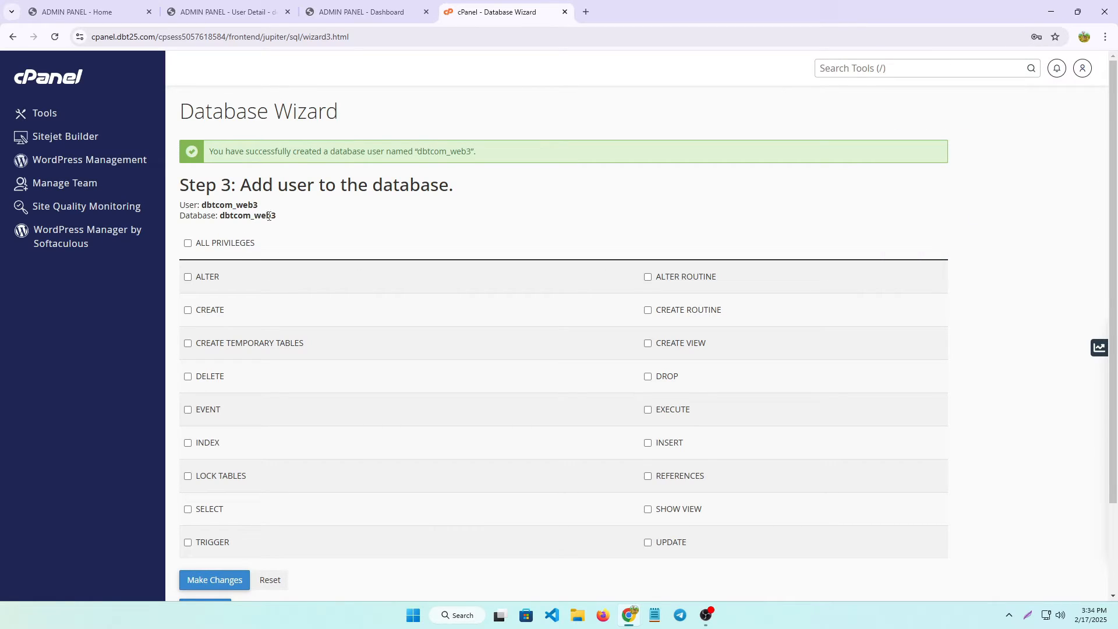
pyautogui.moveTo(276, 216); pyautogui.dragTo(219, 218)
pyautogui.scroll(-2, 207, 261)
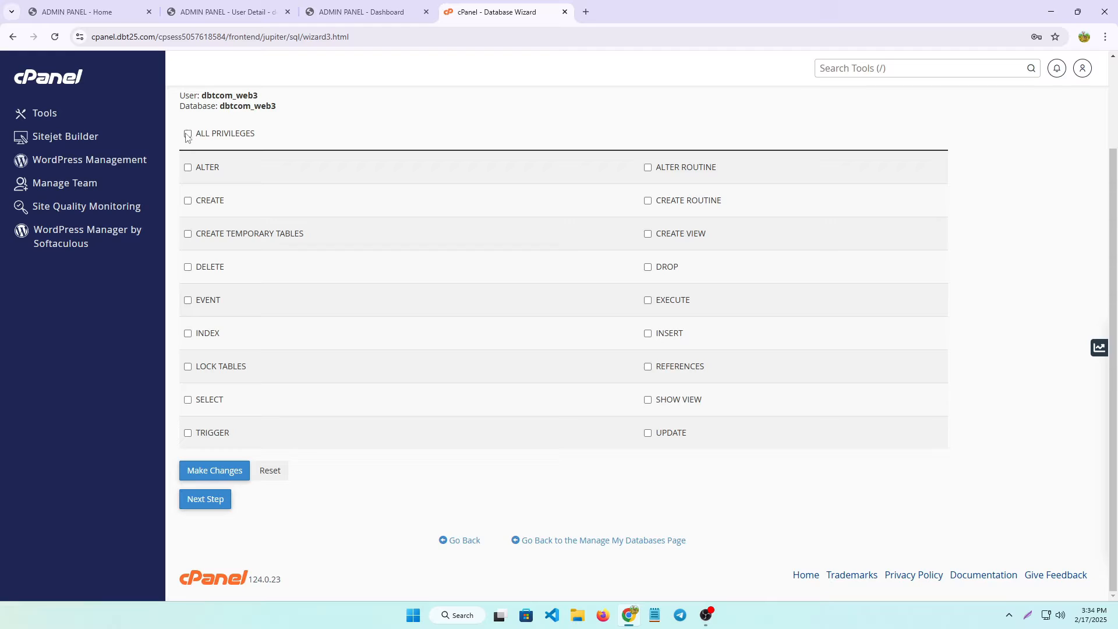
pyautogui.click(188, 134)
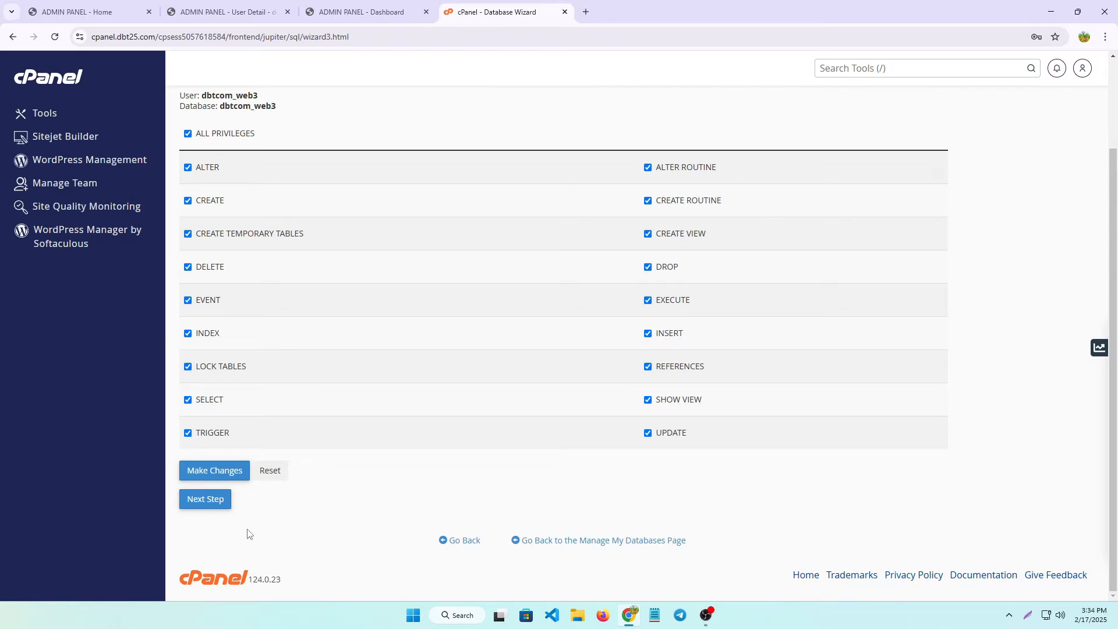
pyautogui.click(216, 499)
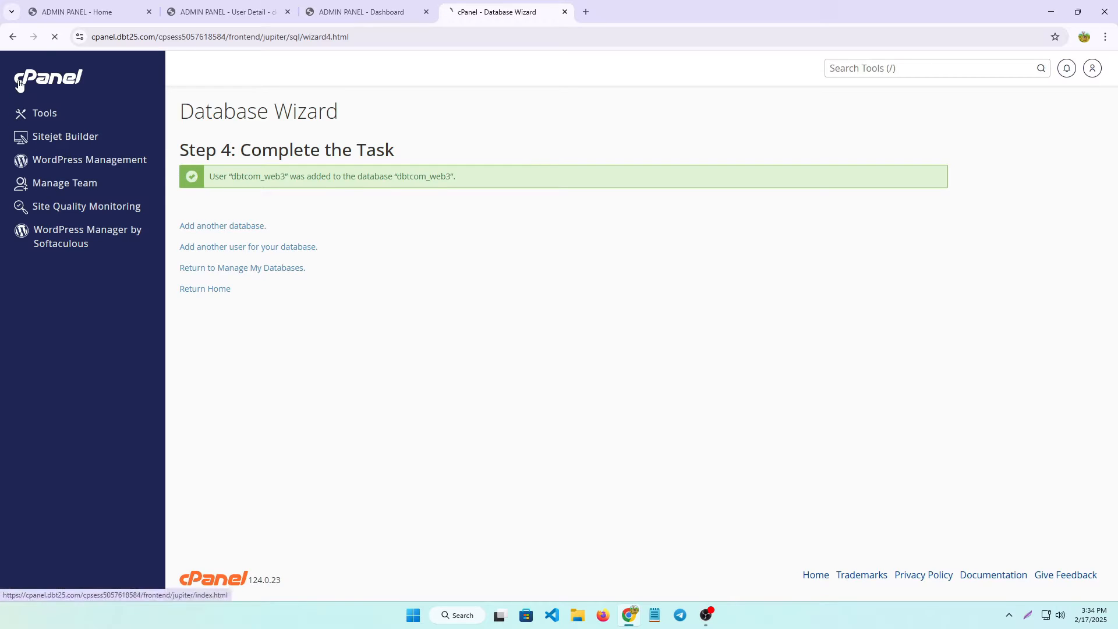
# Open the File Manager upload page for web3.dbt25.com and browse This PC for a file.
pyautogui.click(16, 82)
pyautogui.scroll(-10, 291, 381)
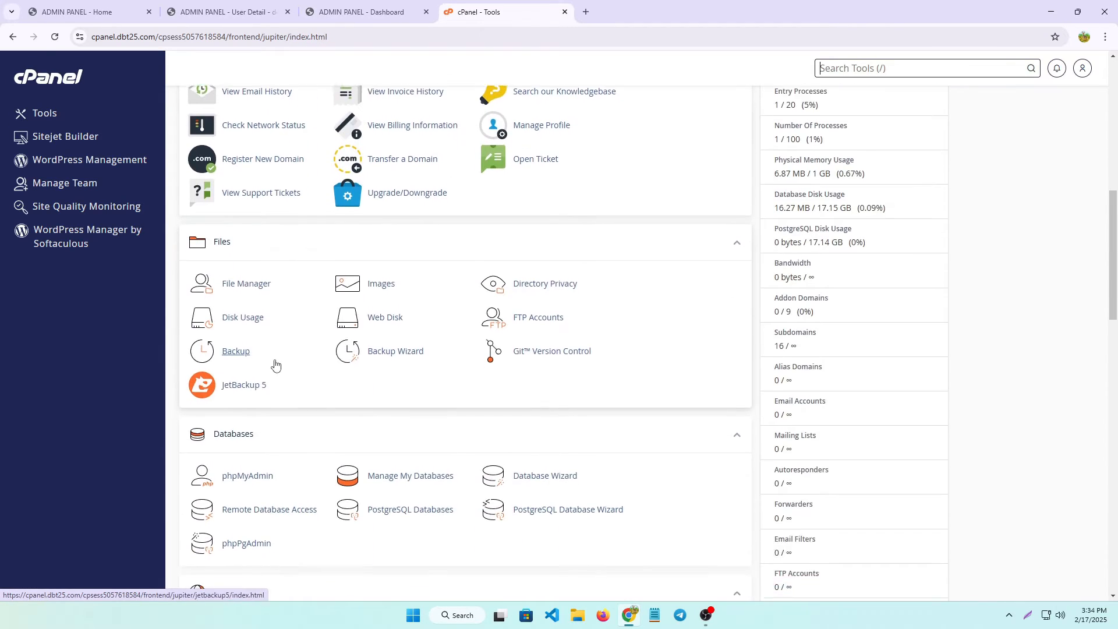
pyautogui.click(246, 256)
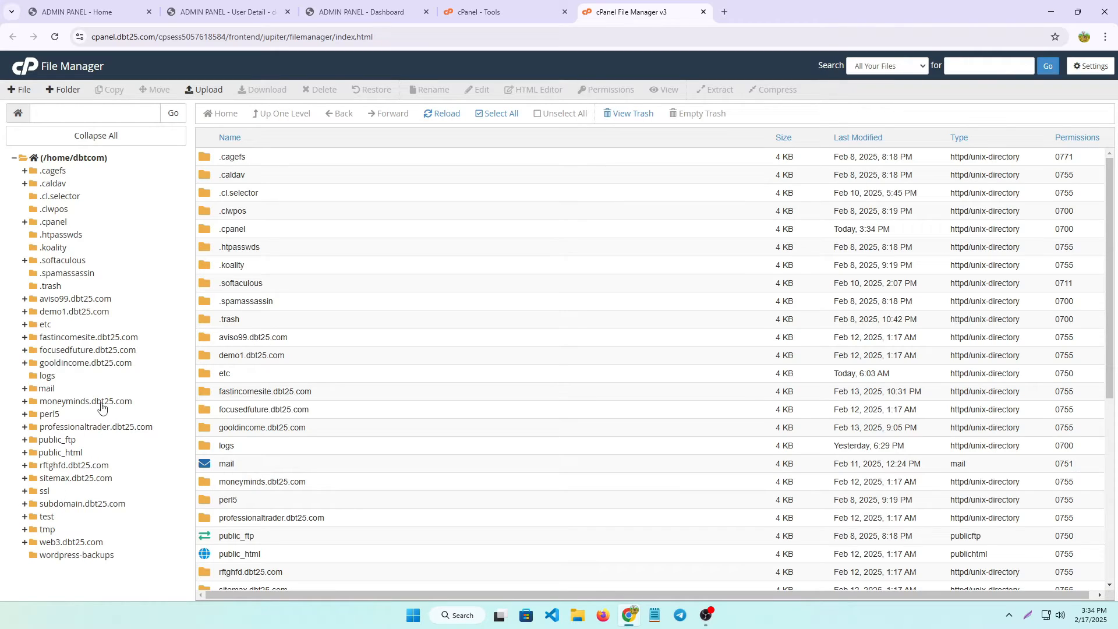
pyautogui.click(70, 543)
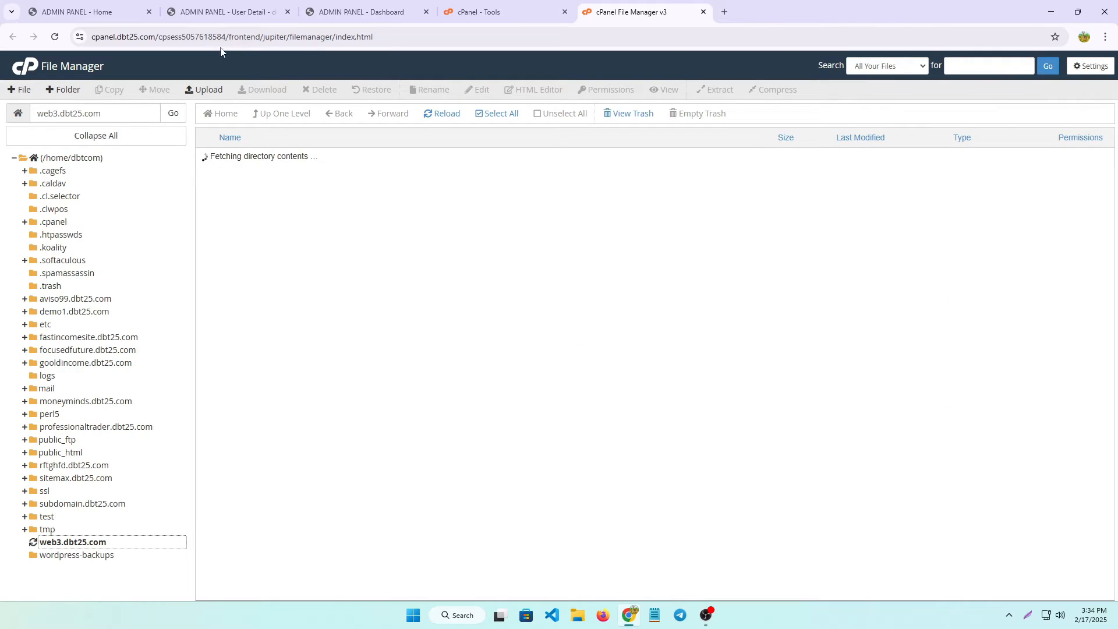
pyautogui.click(205, 89)
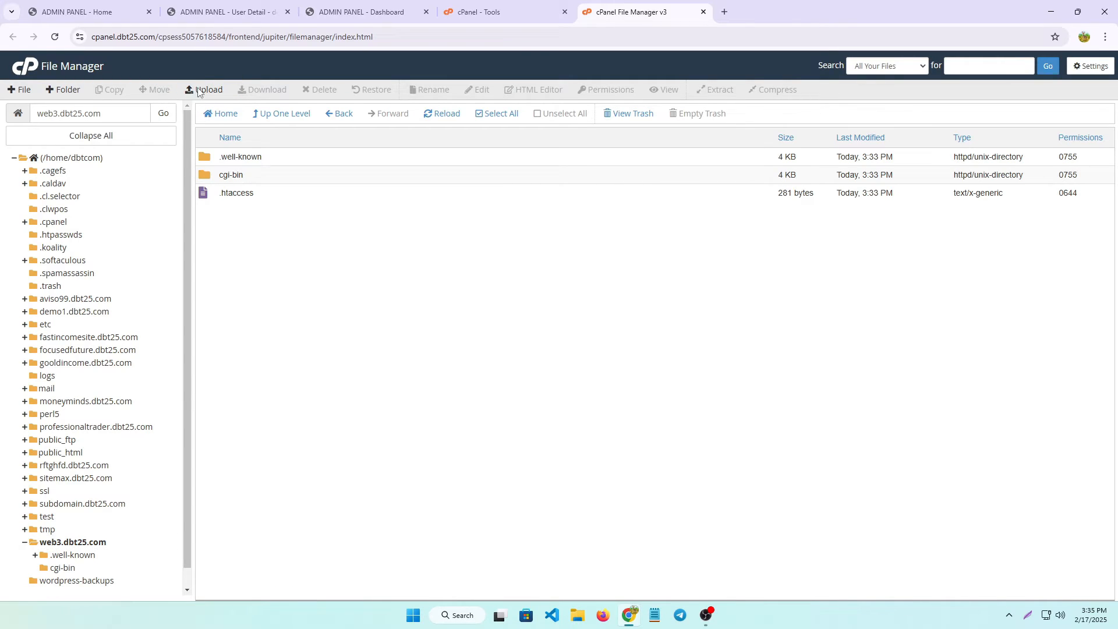
pyautogui.click(557, 254)
pyautogui.click(44, 206)
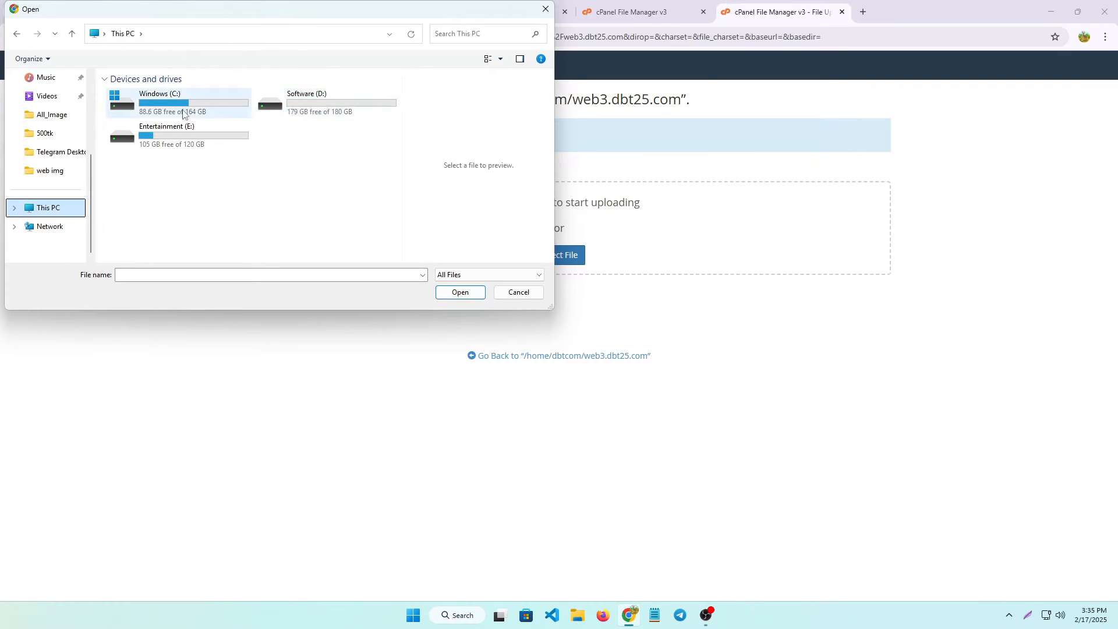
# Upload well-known (1).zip from the E: drive into the web3.dbt25.com folder.
pyautogui.doubleClick(212, 133)
pyautogui.scroll(-10, 277, 186)
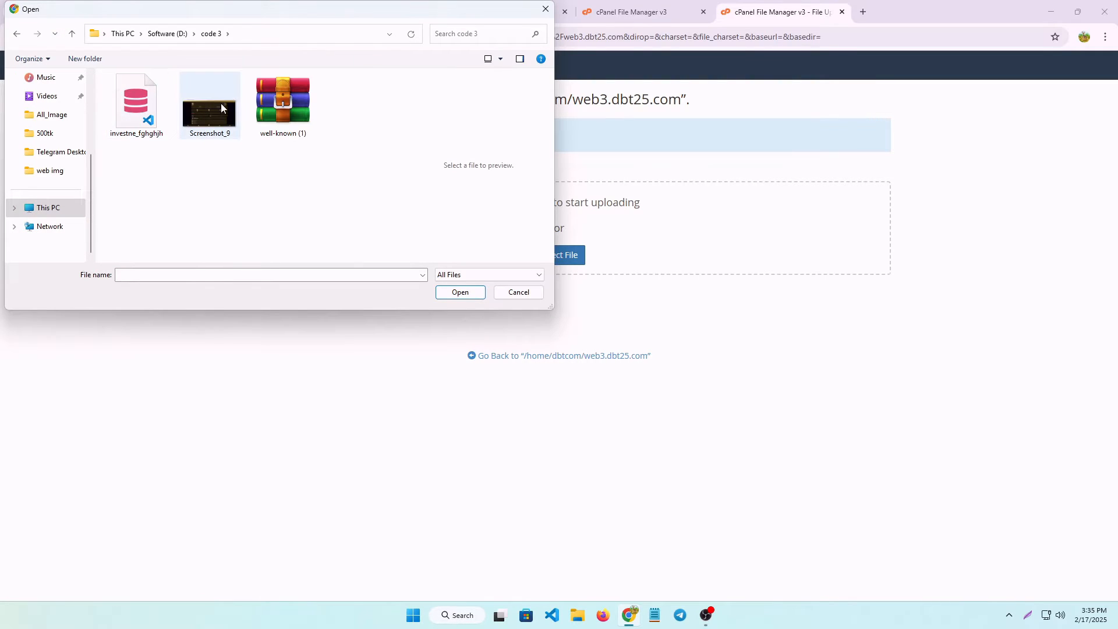
pyautogui.click(291, 111)
pyautogui.click(464, 292)
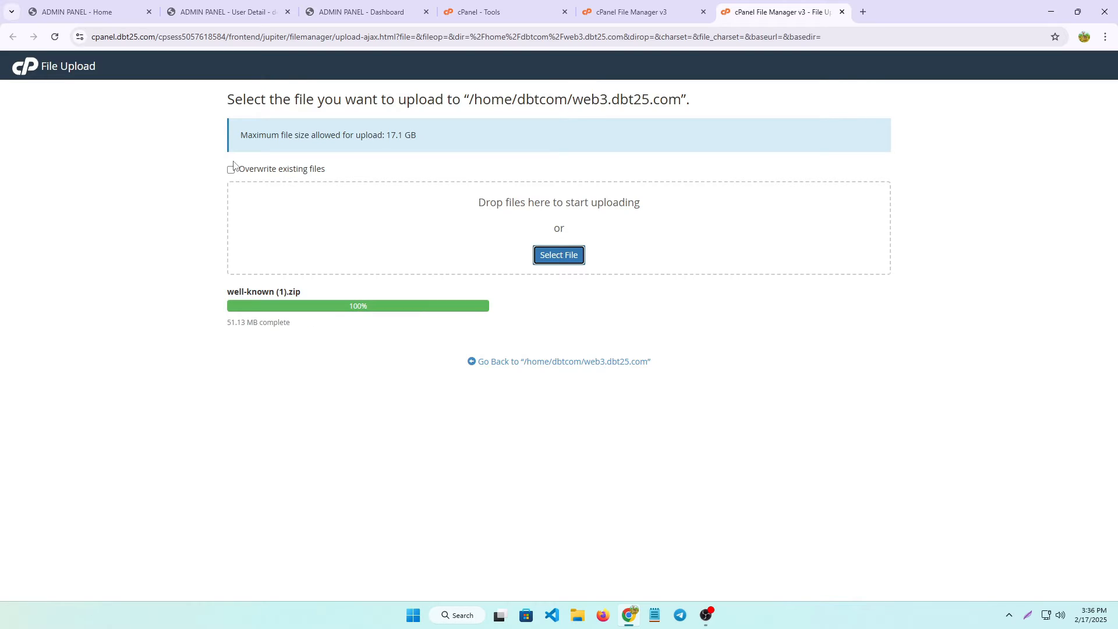
pyautogui.click(595, 365)
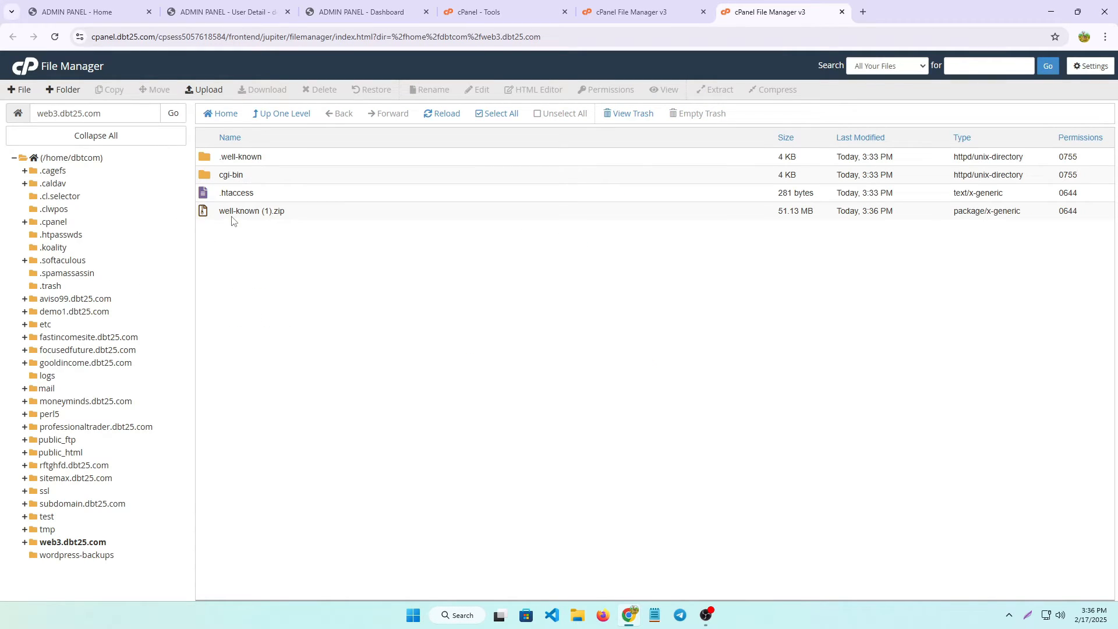
# Extract well-known (1).zip into the web3.dbt25.com folder.
pyautogui.click(231, 210)
pyautogui.rightClick(235, 213)
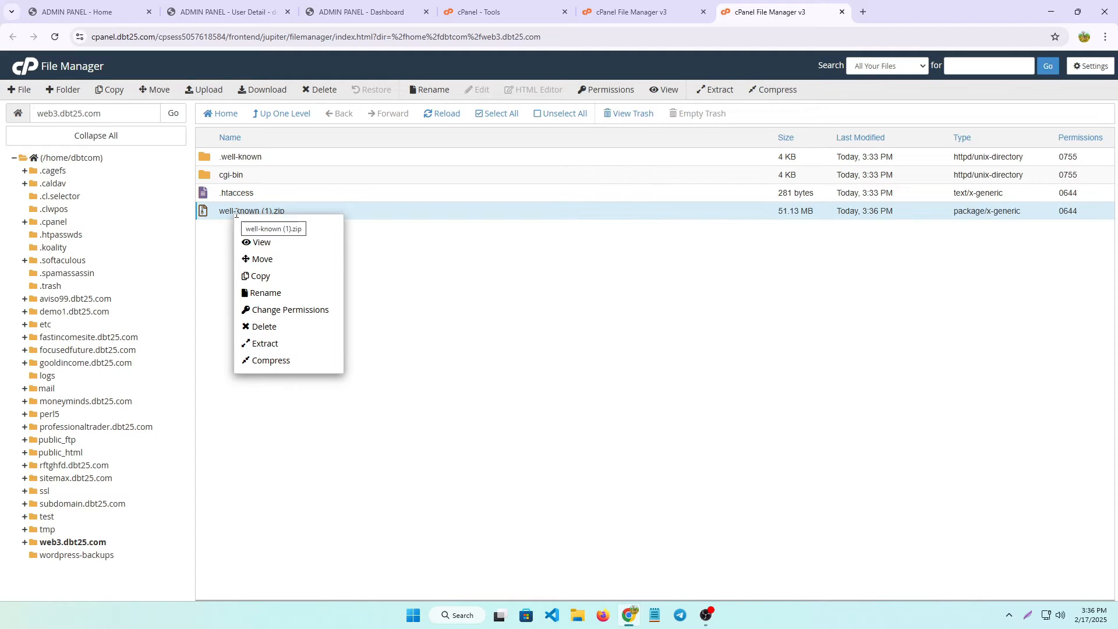
pyautogui.click(259, 344)
pyautogui.click(645, 385)
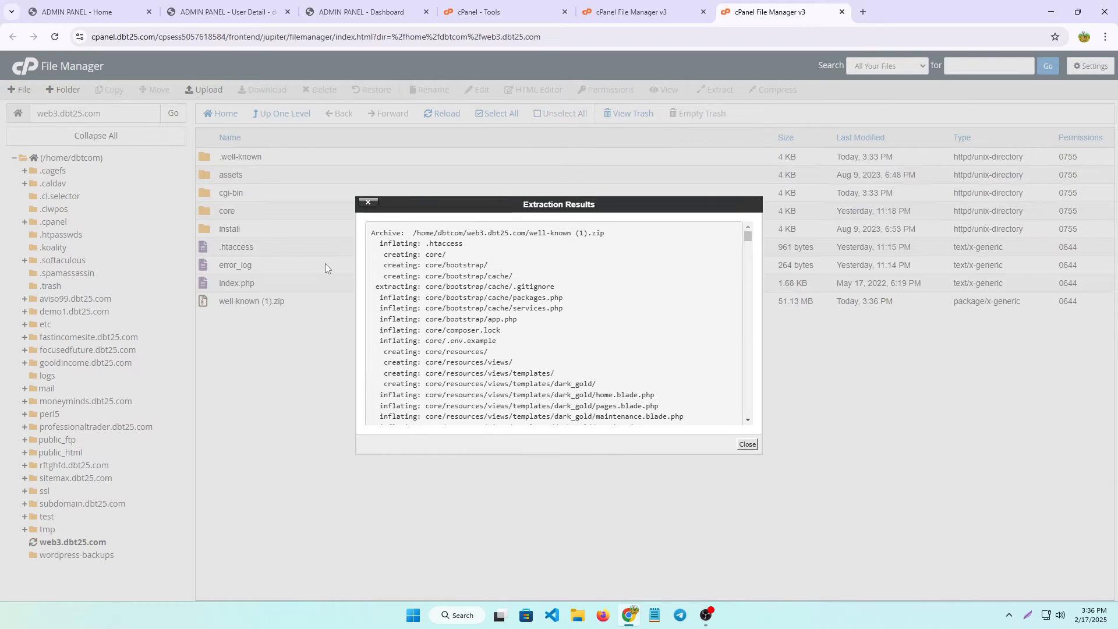
pyautogui.click(748, 445)
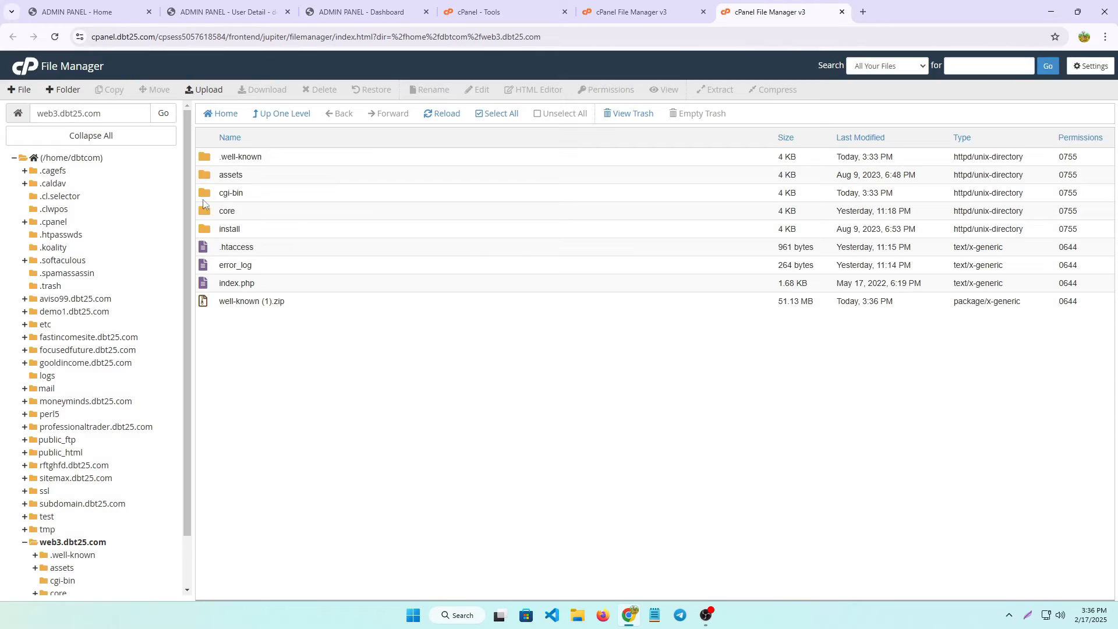
# Permanently delete well-known (1).zip, skipping the trash.
pyautogui.click(222, 301)
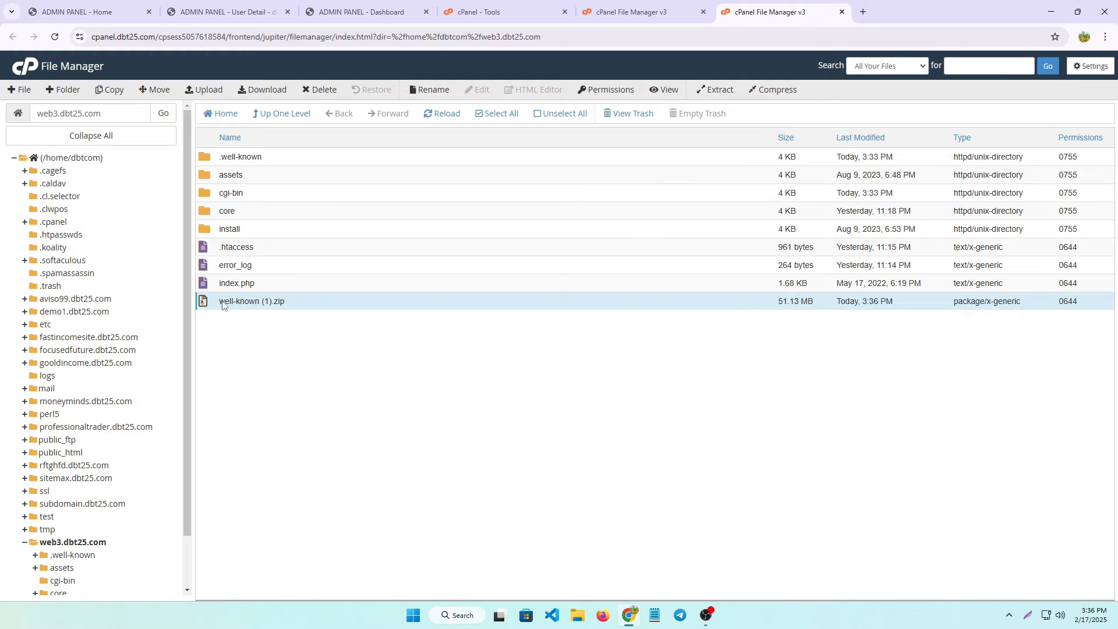
pyautogui.rightClick(223, 301)
pyautogui.click(250, 414)
pyautogui.click(438, 330)
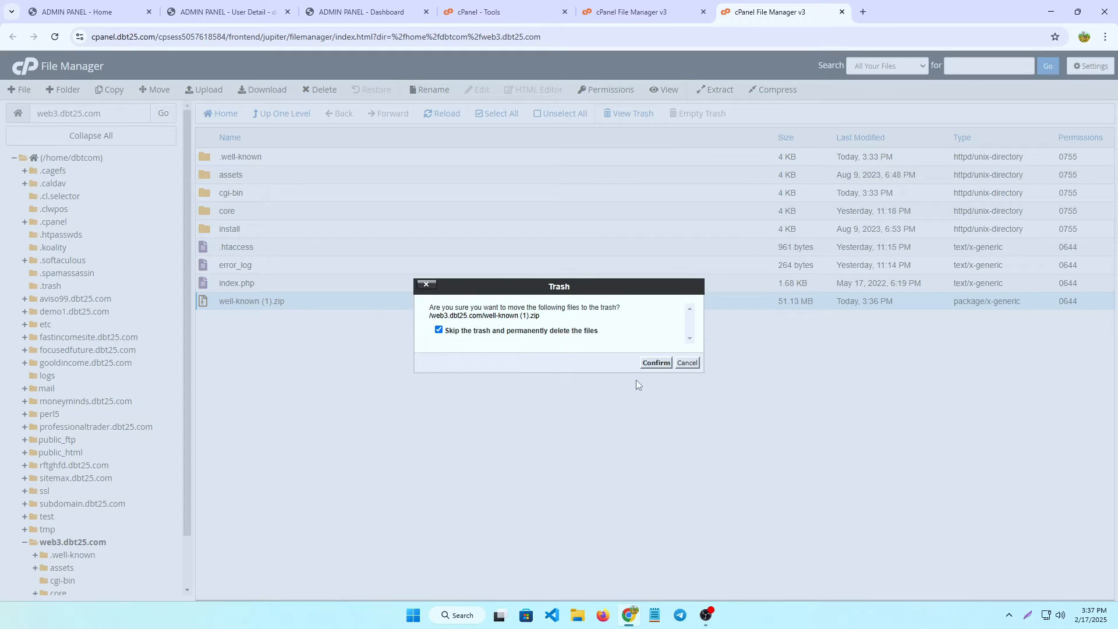
pyautogui.click(655, 362)
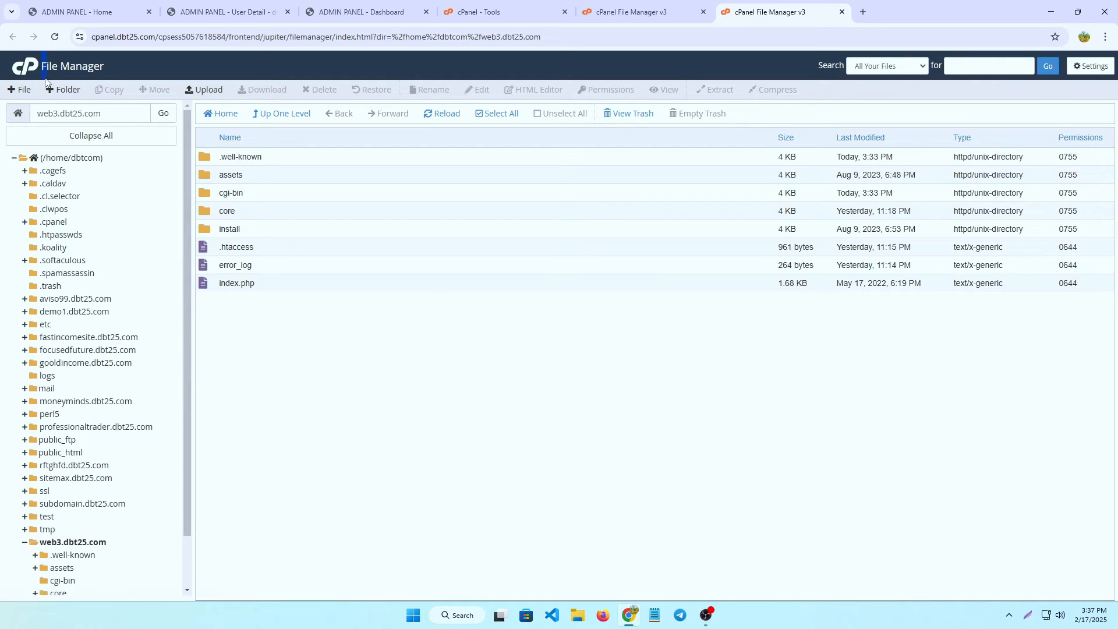
# Return to the cPanel home and launch phpMyAdmin from the Databases section.
pyautogui.click(15, 73)
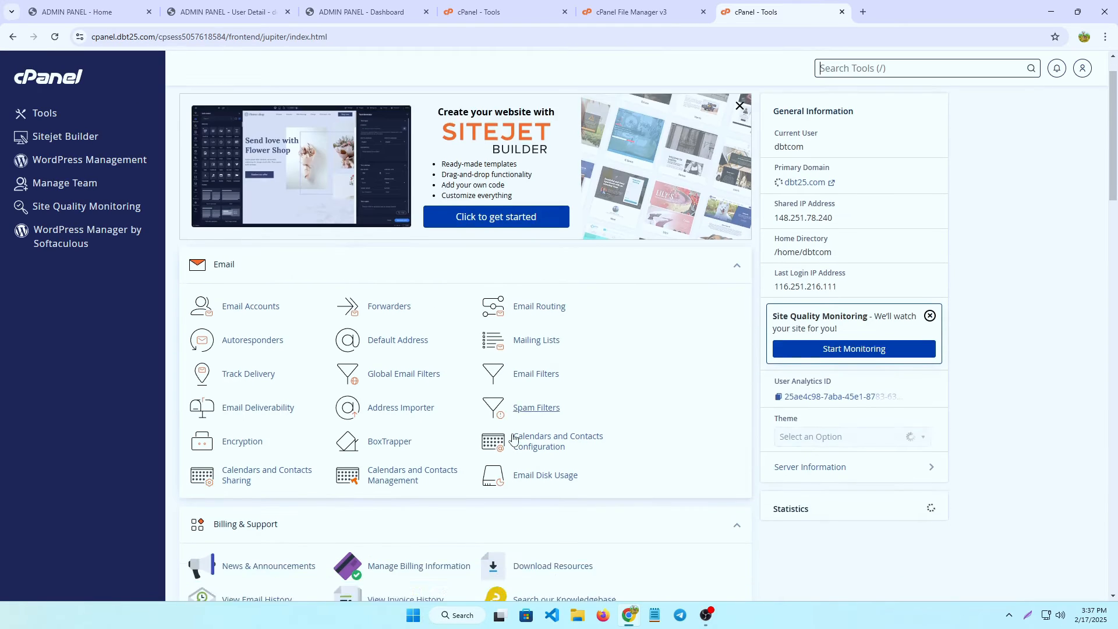
pyautogui.scroll(-4, 305, 434)
pyautogui.scroll(-2, 306, 434)
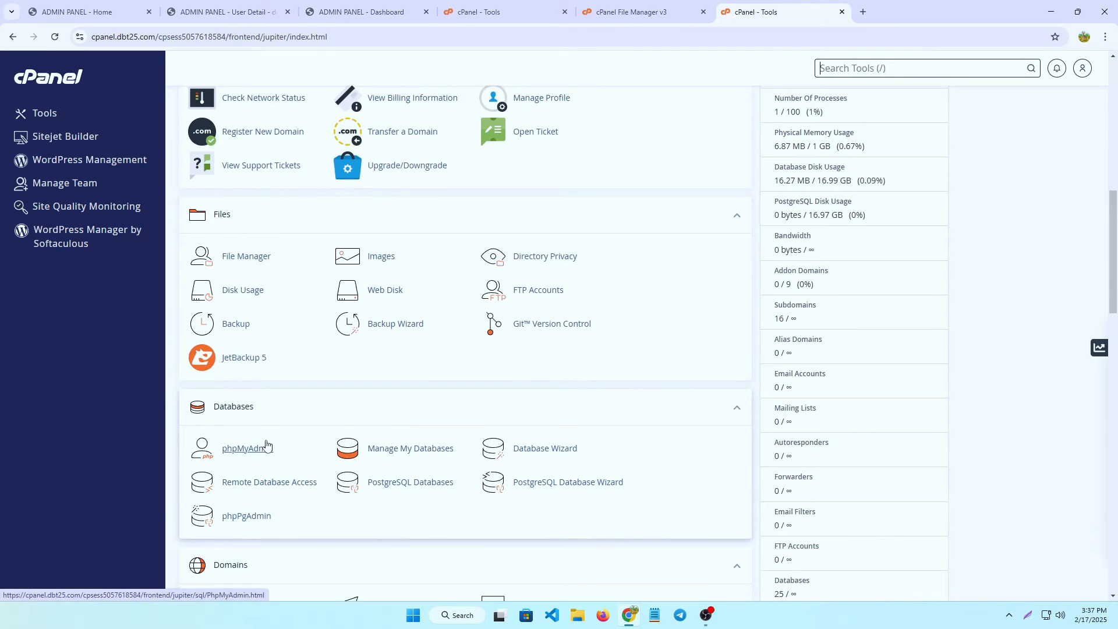
pyautogui.scroll(-1, 236, 466)
pyautogui.scroll(-2, 268, 463)
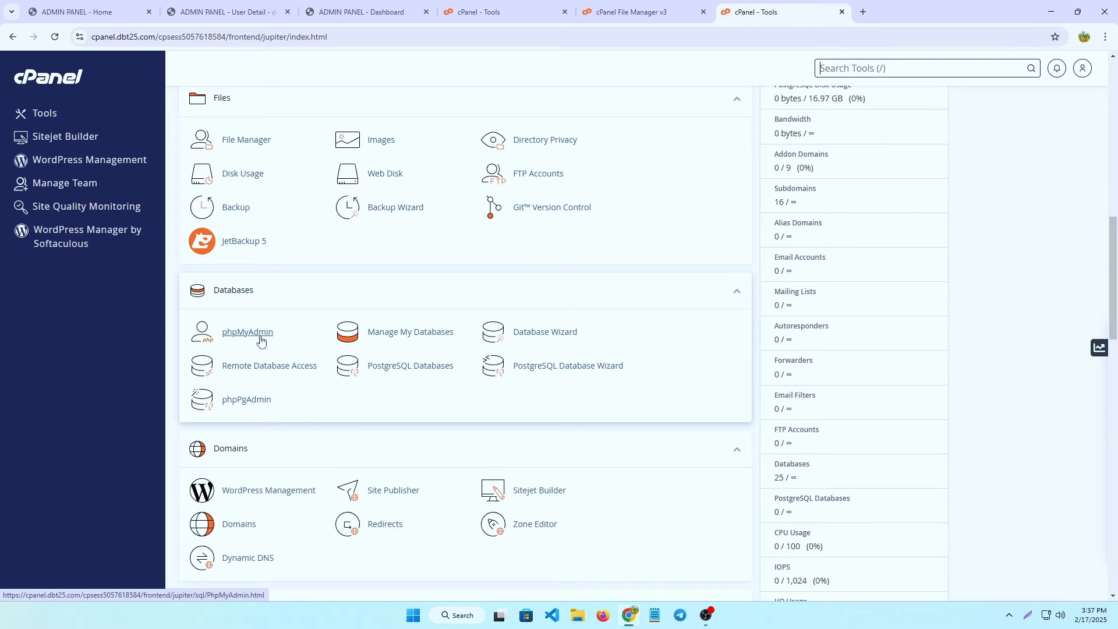
pyautogui.click(255, 338)
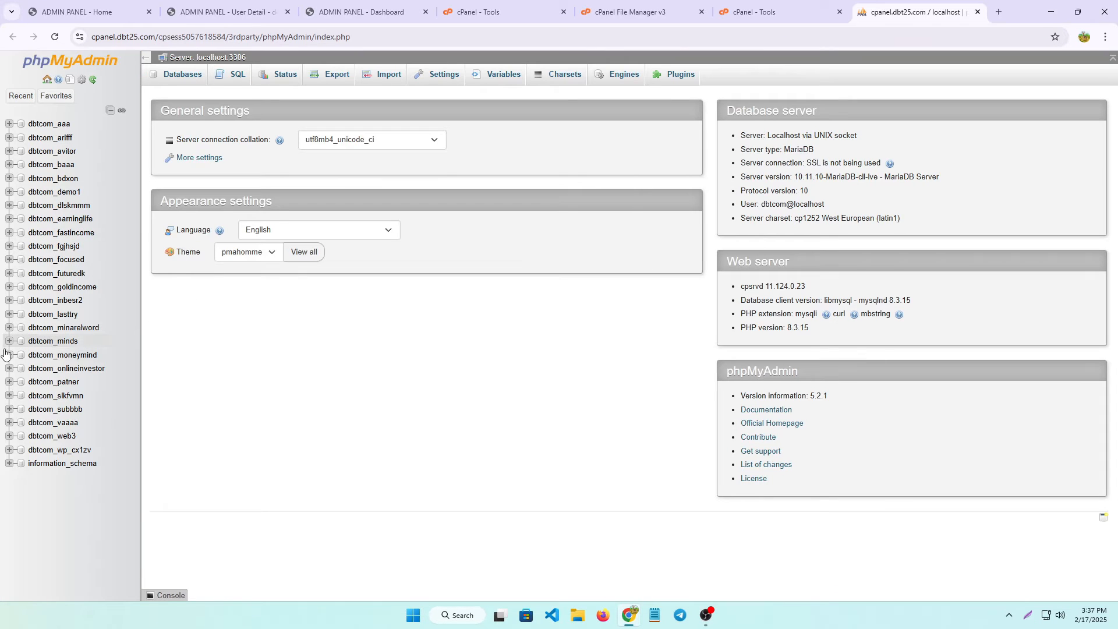
# Import investne_fghghjh.sql into dbtcom_web3, then reopen cPanel's File Manager.
pyautogui.click(52, 436)
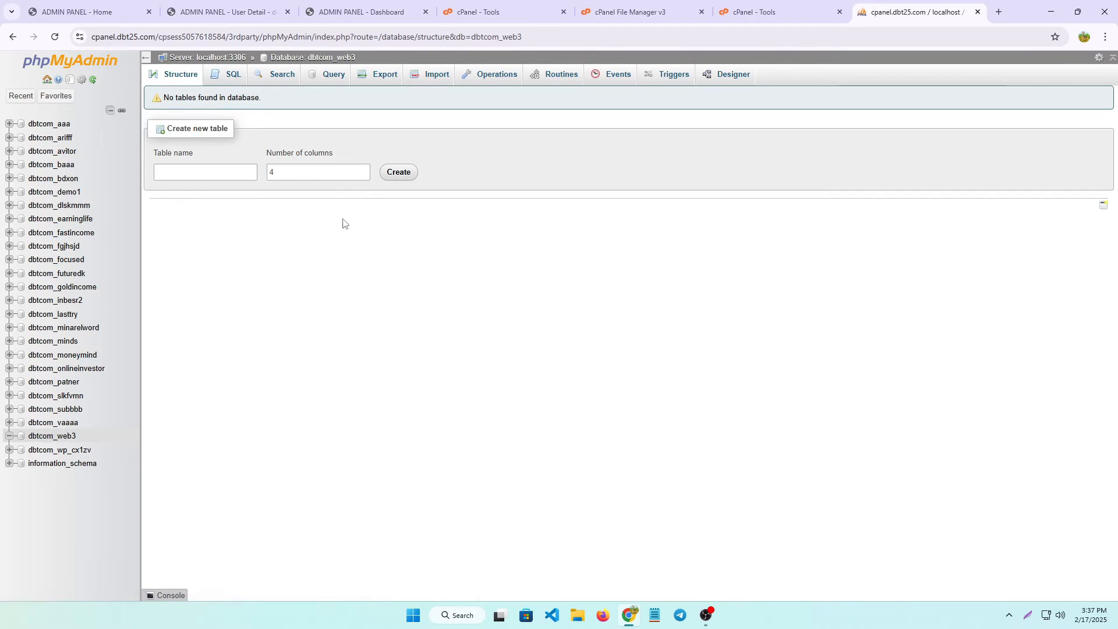
pyautogui.click(440, 77)
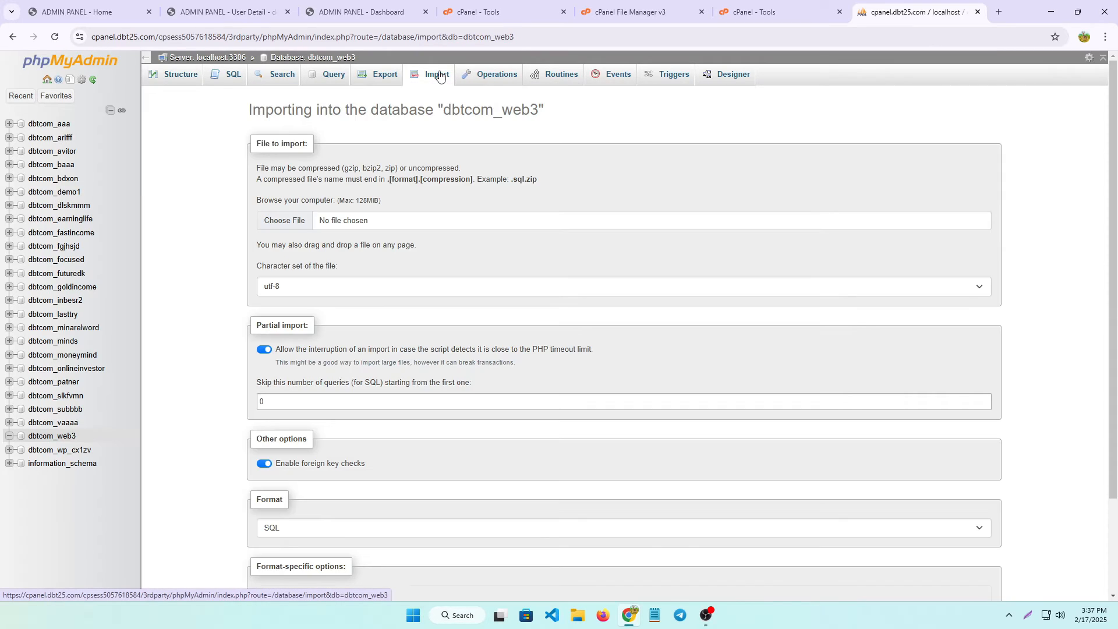
pyautogui.click(291, 221)
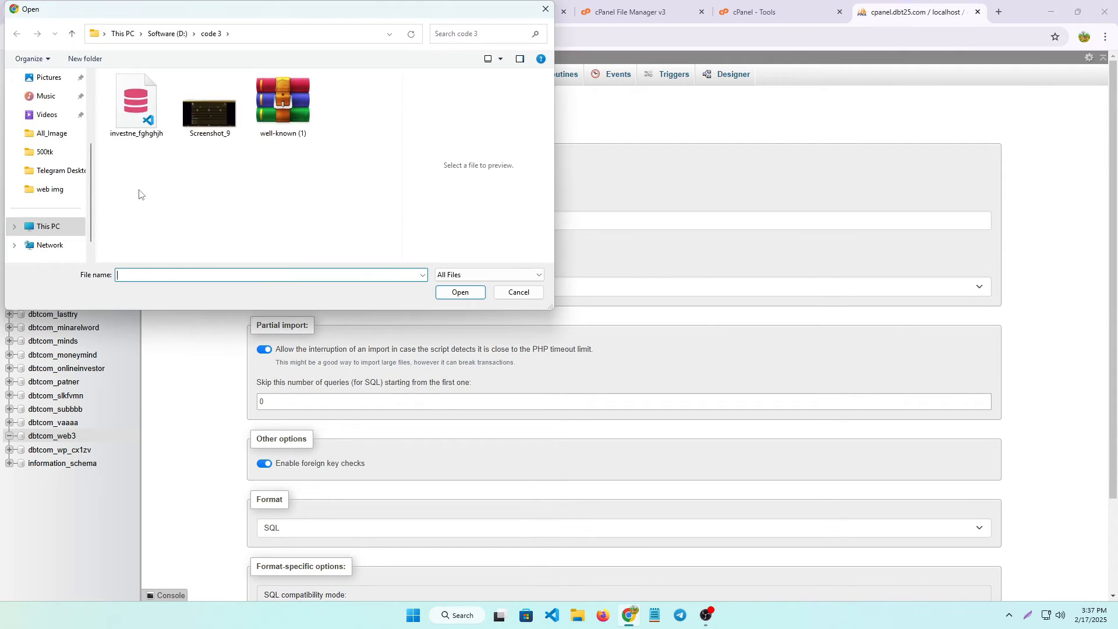
pyautogui.click(132, 111)
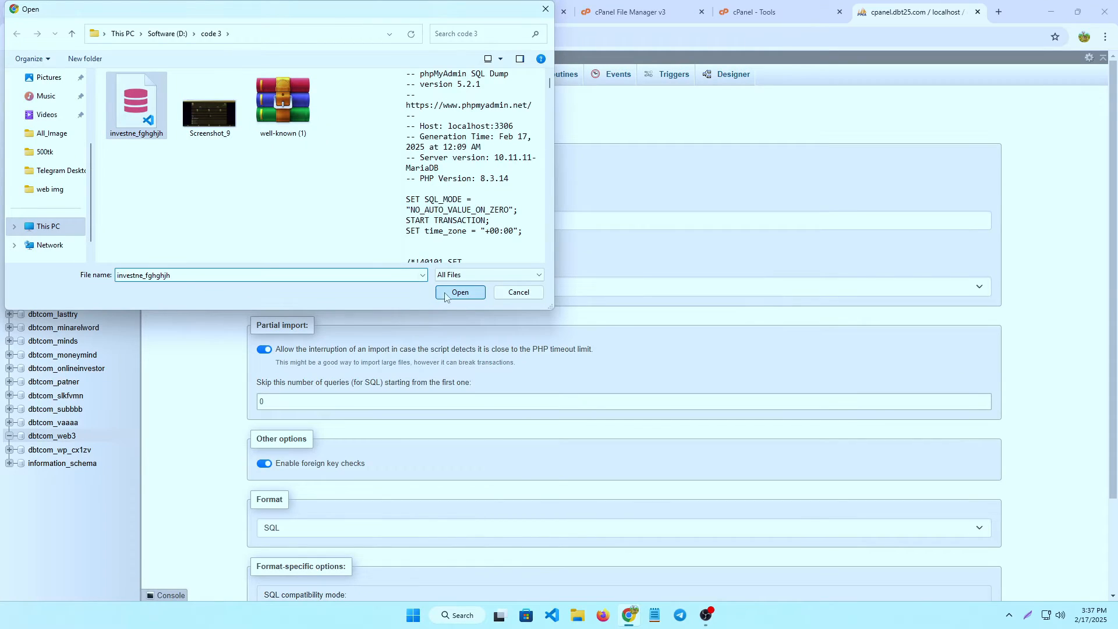
pyautogui.click(456, 292)
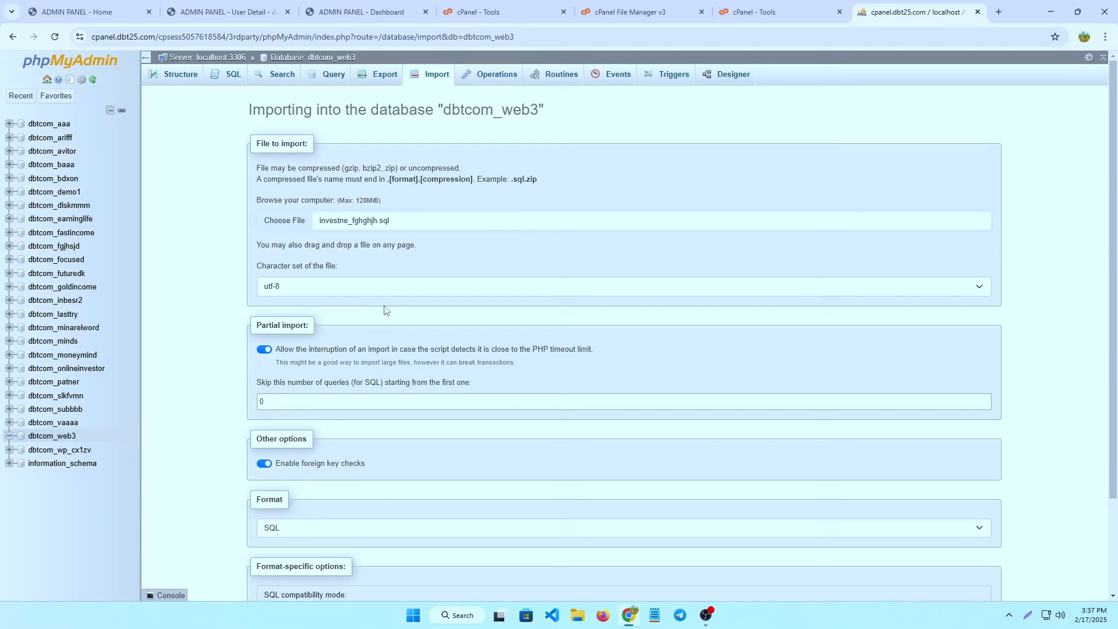
pyautogui.scroll(-2, 378, 323)
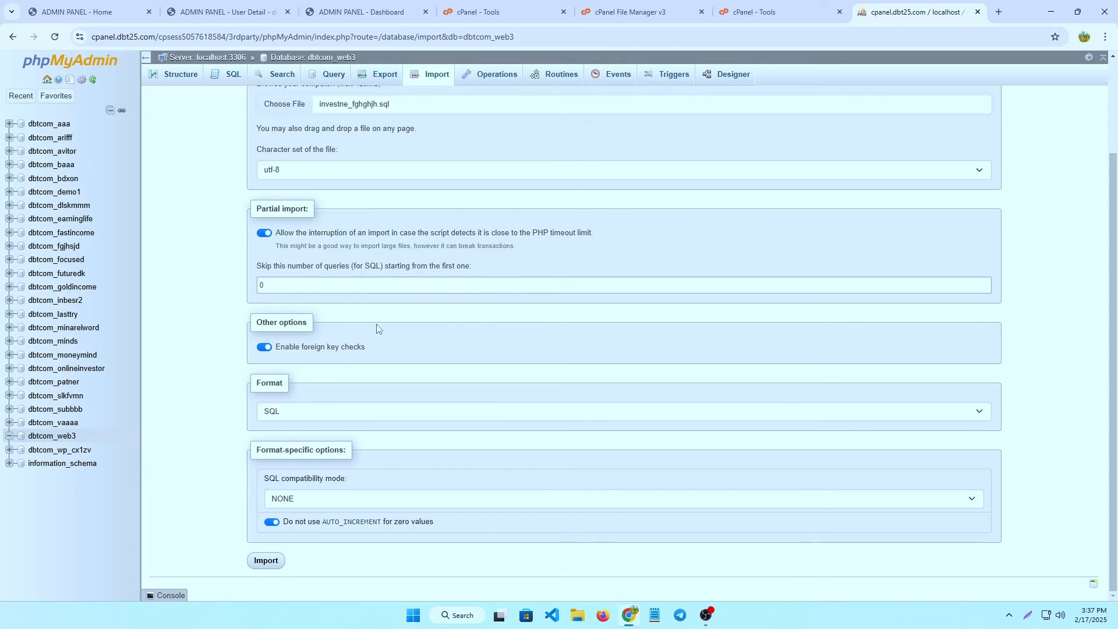
pyautogui.click(265, 560)
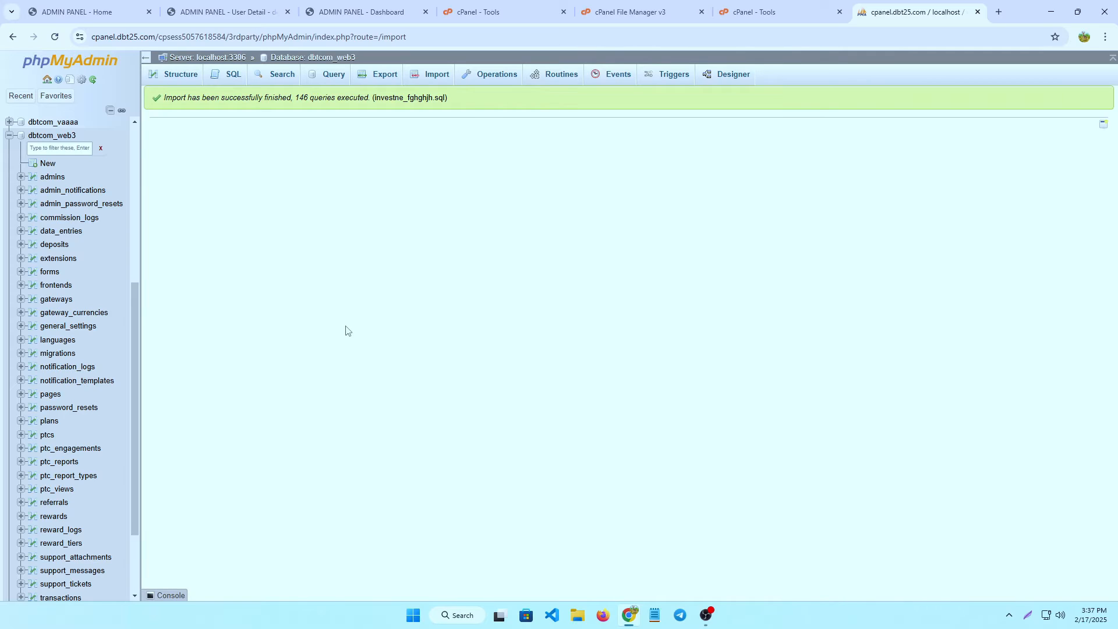
pyautogui.hotkey('ctrl', 'shift', 'Tab')
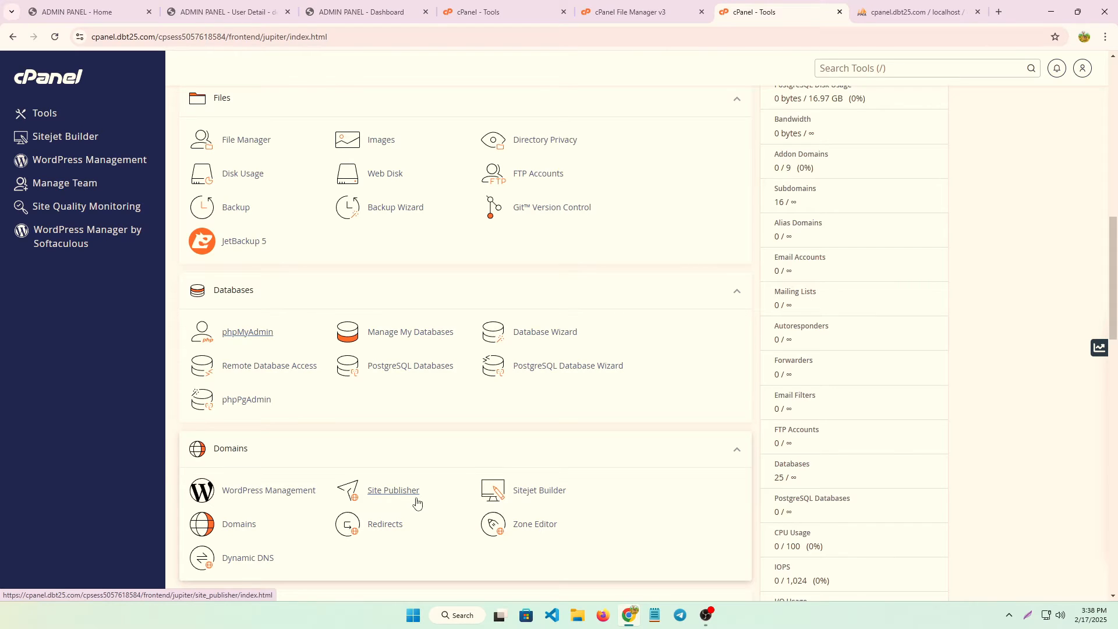
pyautogui.click(245, 142)
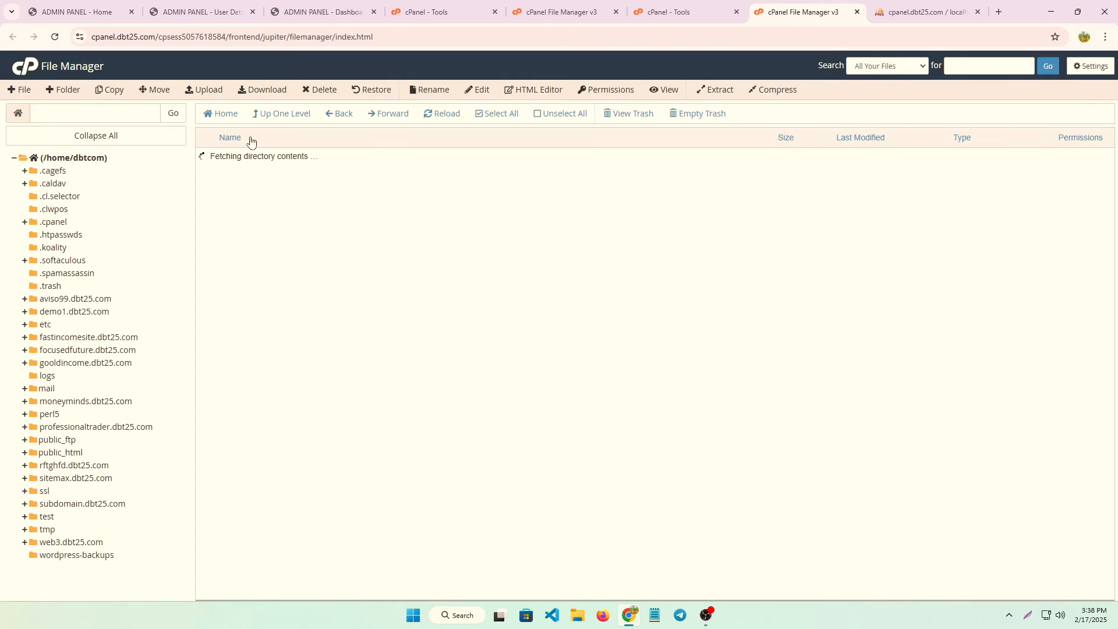
# Copy the web3.dbt25.com path from File Manager and load the site in a new tab.
pyautogui.click(63, 541)
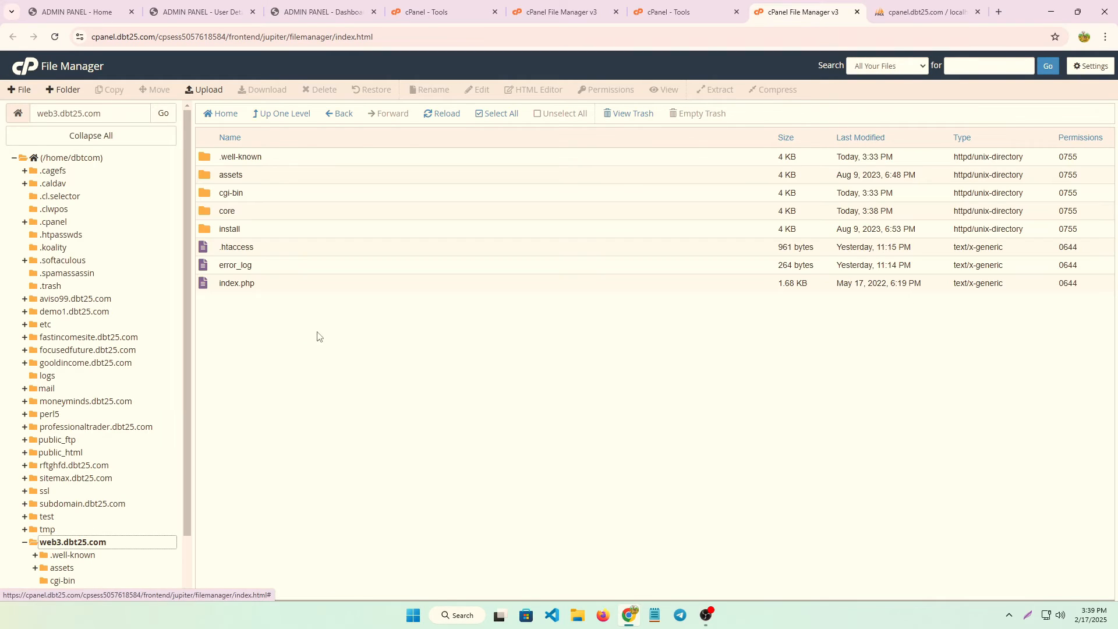
pyautogui.click(91, 119)
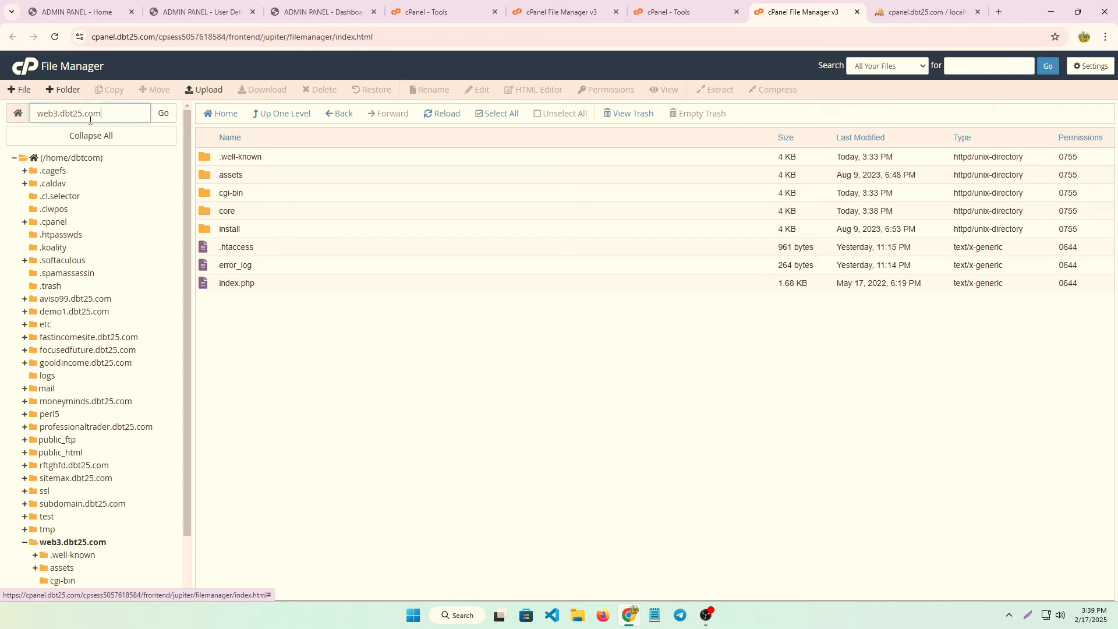
pyautogui.moveTo(90, 120); pyautogui.dragTo(10, 141)
pyautogui.hotkey('ctrl', 'c')
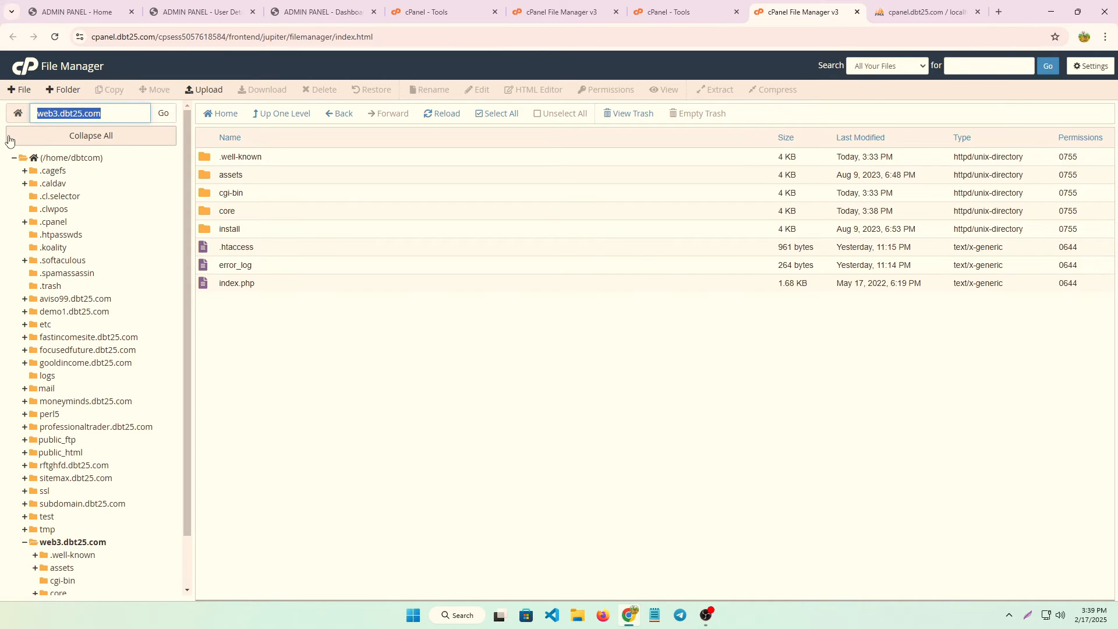
pyautogui.click(996, 12)
pyautogui.hotkey('ctrl', 'v')
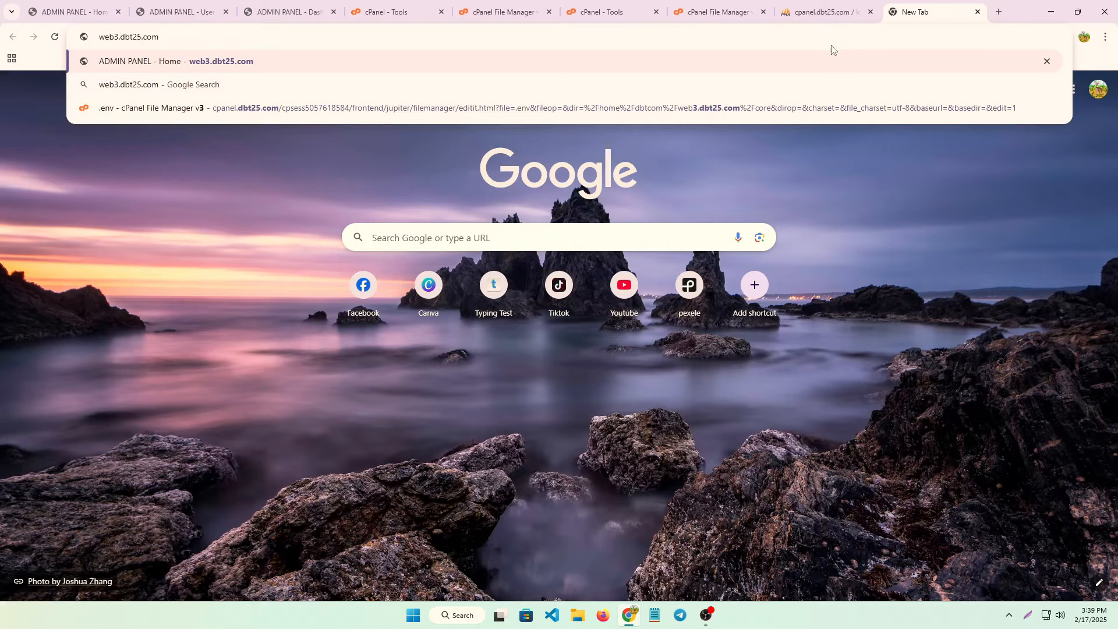
pyautogui.press('Return')
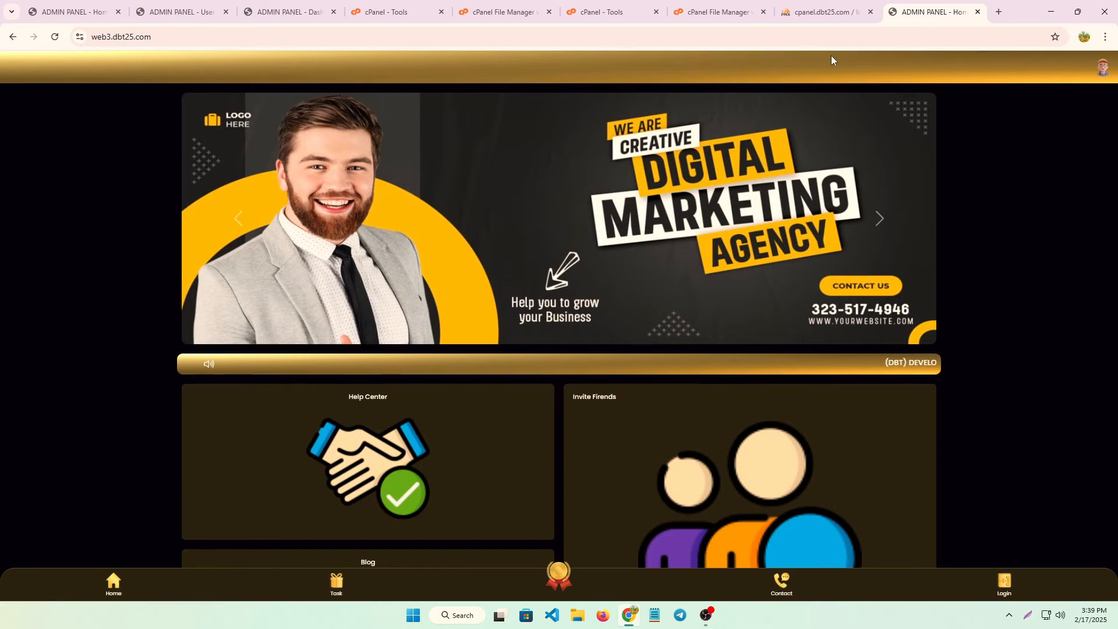
pyautogui.scroll(-4, 569, 270)
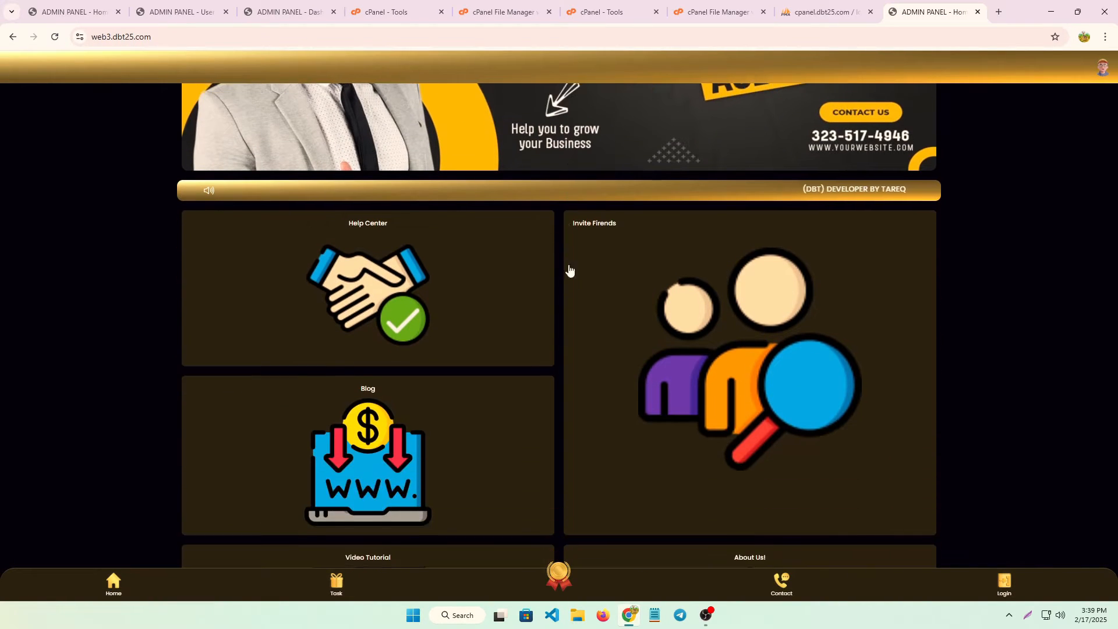
pyautogui.scroll(3, 433, 327)
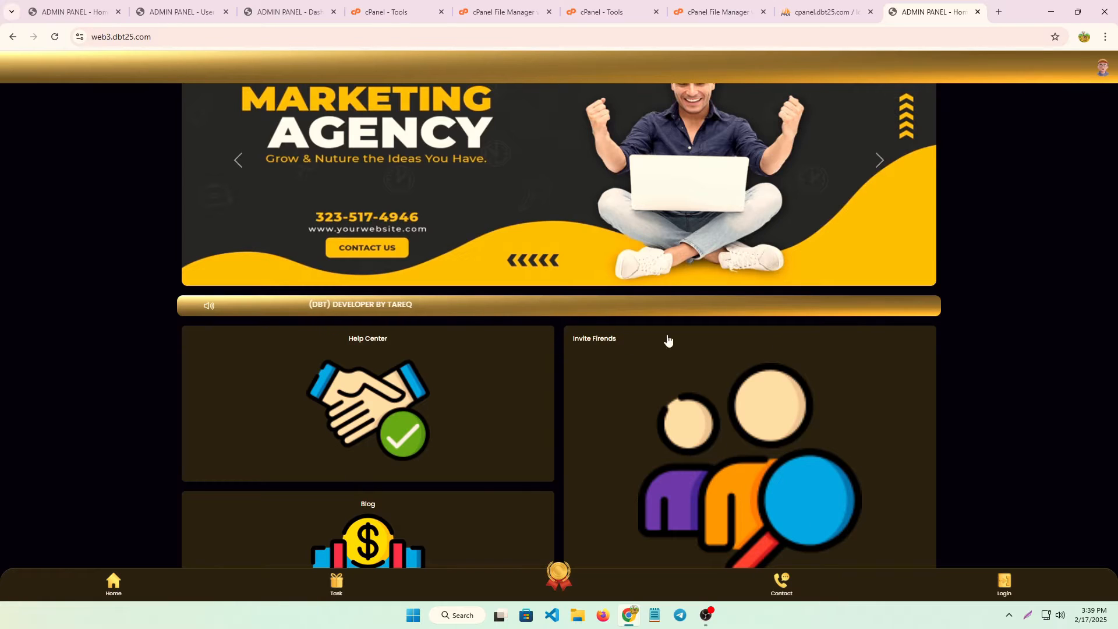
pyautogui.tripleClick(218, 38)
pyautogui.doubleClick(211, 38)
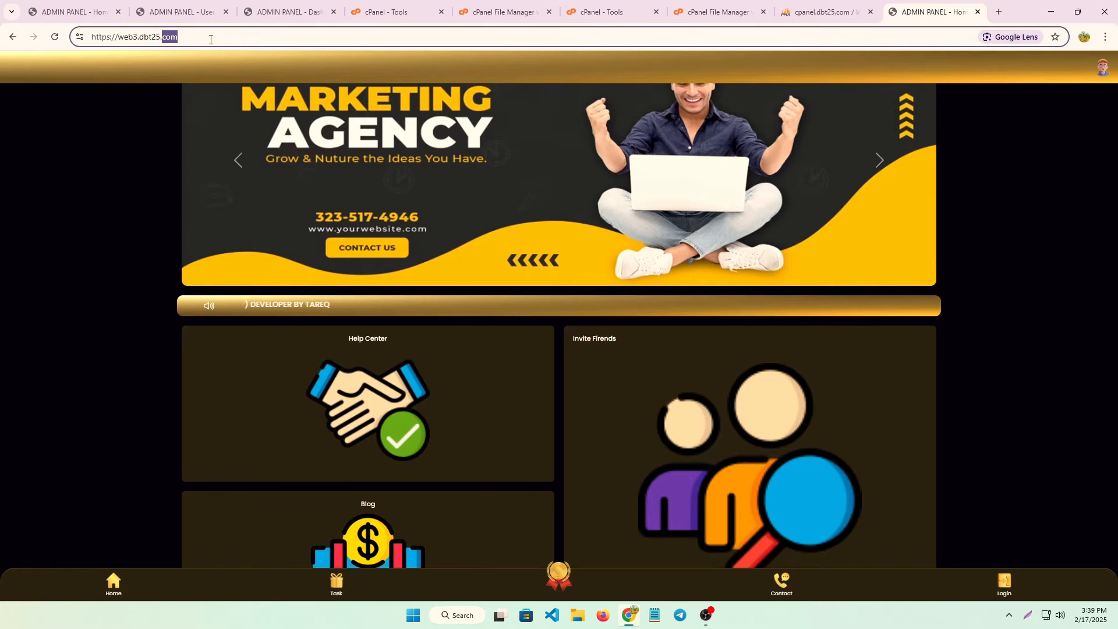
# Log in at web3.dbt25.com/admin with the saved admin username and the admin password.
pyautogui.click(204, 38)
pyautogui.write('/ad')
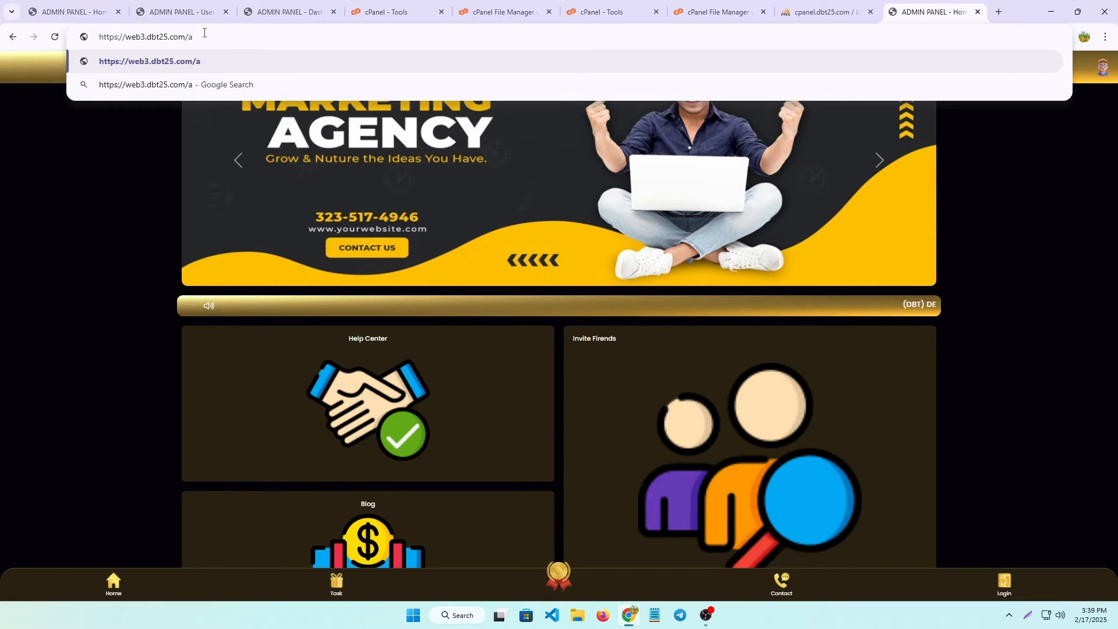
pyautogui.write('min')
pyautogui.press('Return')
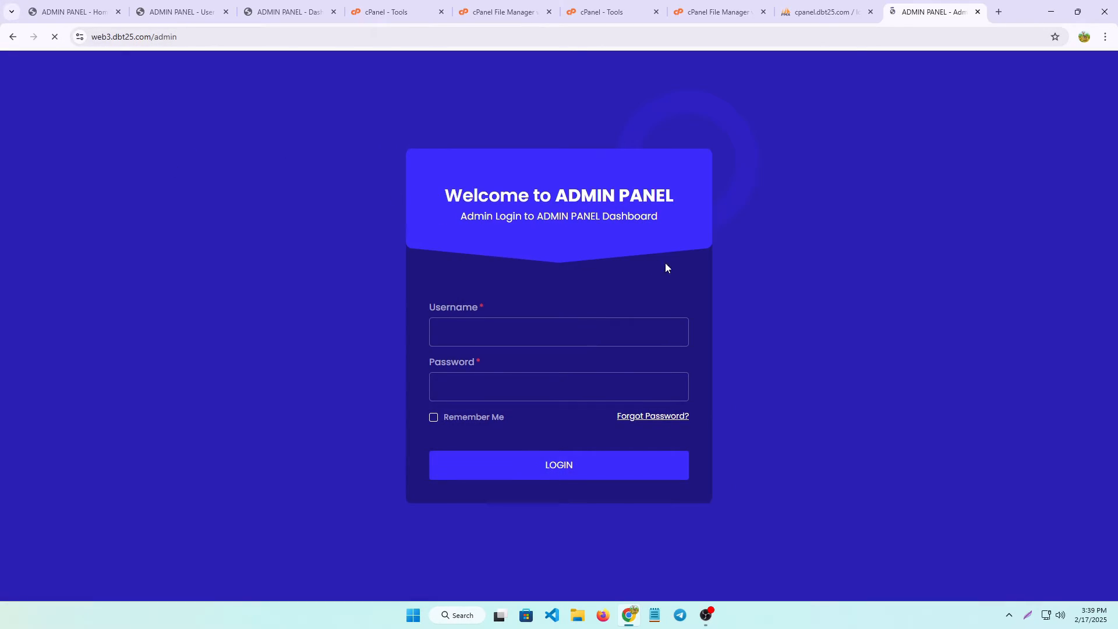
pyautogui.click(492, 323)
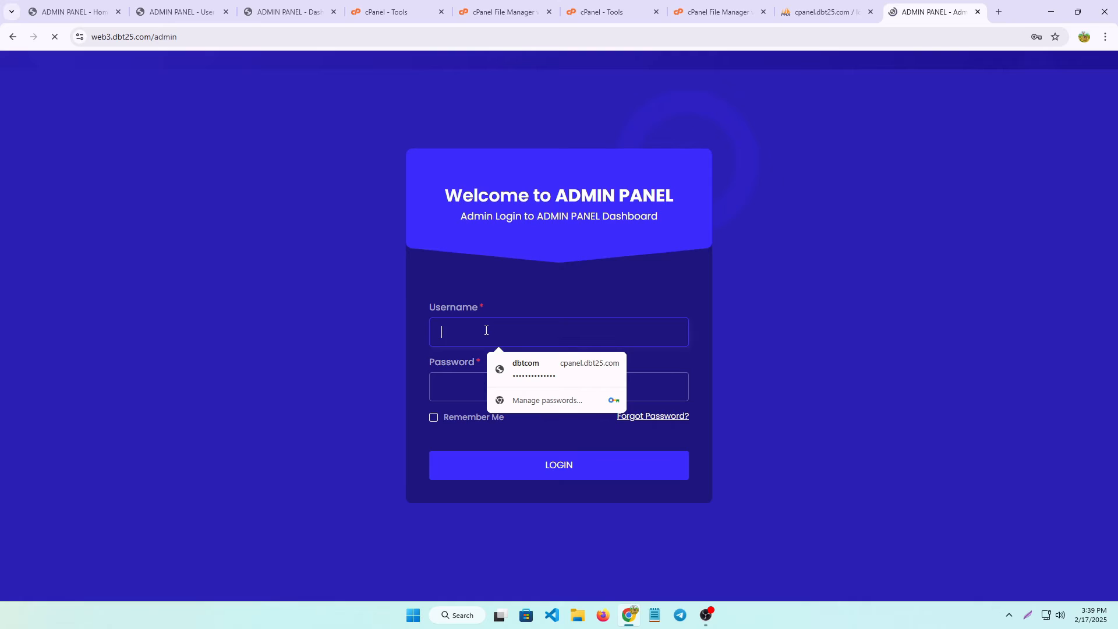
pyautogui.write('admin')
pyautogui.click(492, 384)
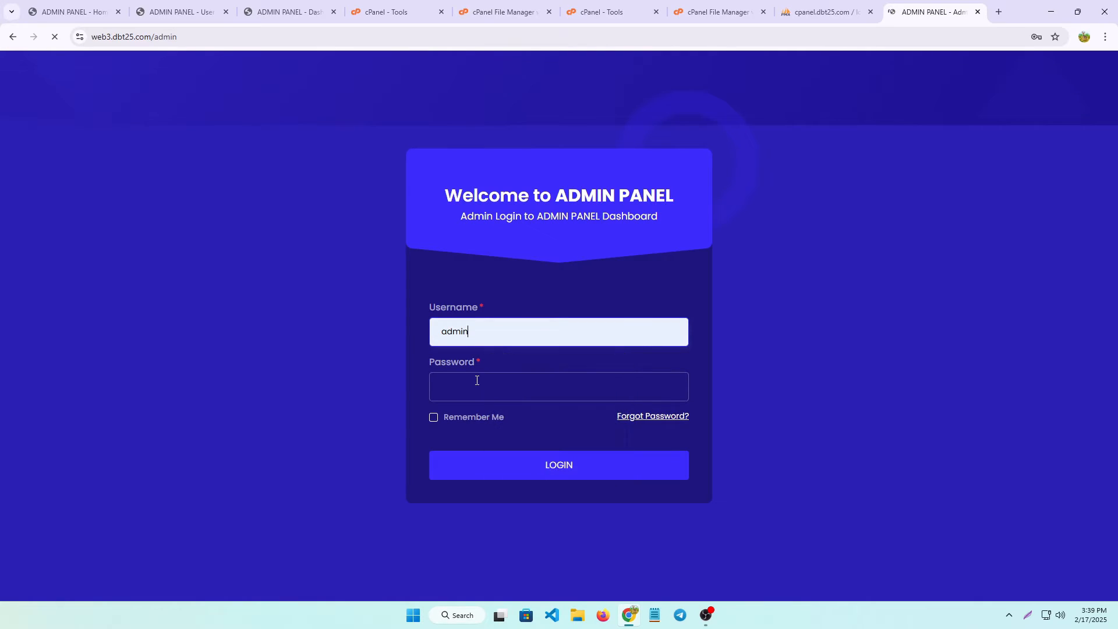
pyautogui.click(456, 390)
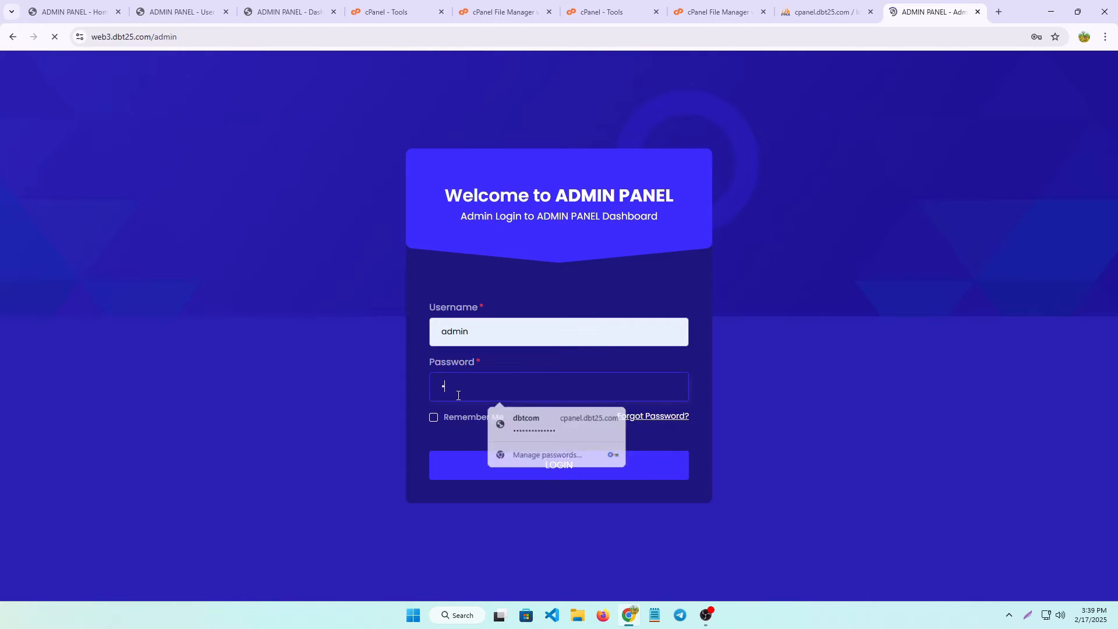
pyautogui.write('12345')
pyautogui.click(553, 474)
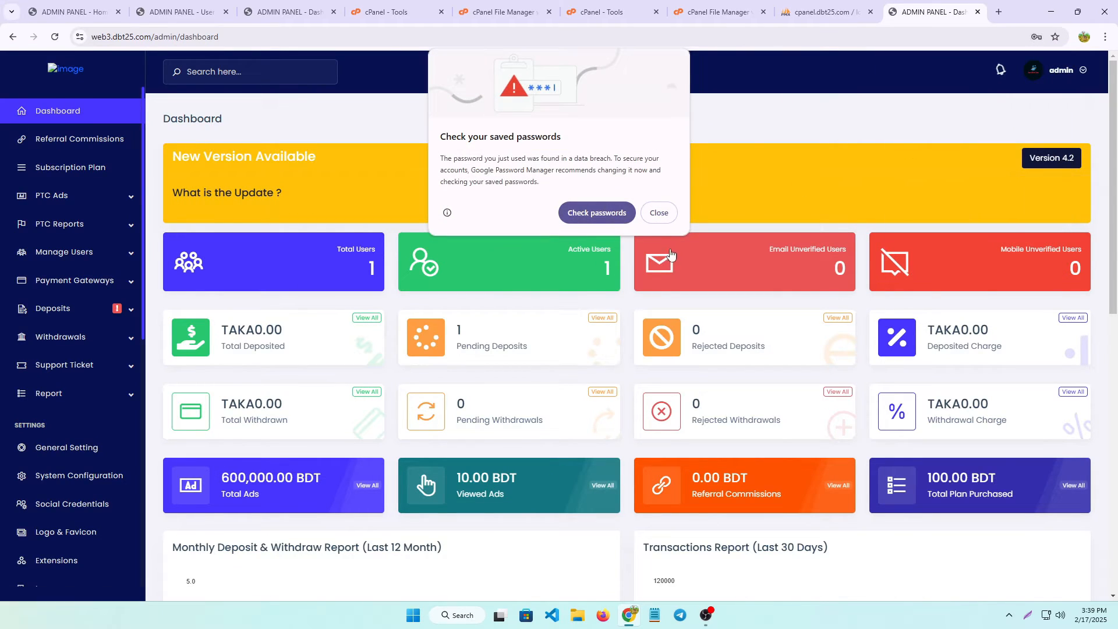
# Dismiss Chrome's password breach warning and the save-password prompt.
pyautogui.click(656, 213)
pyautogui.click(1036, 213)
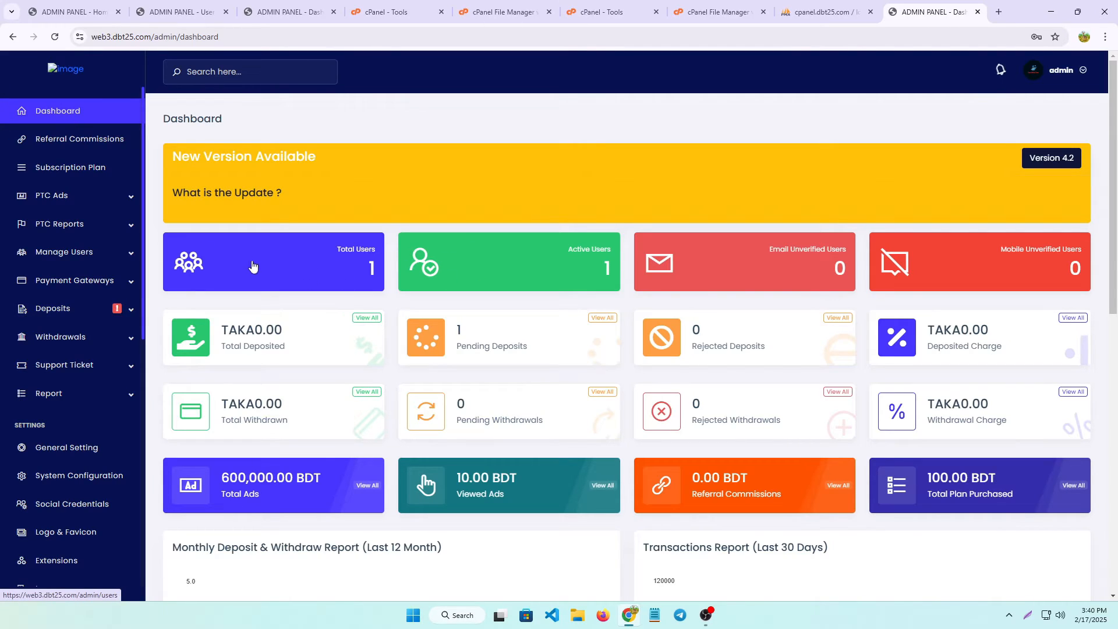
# Open the Referral Commissions page from the admin sidebar.
pyautogui.click(305, 273)
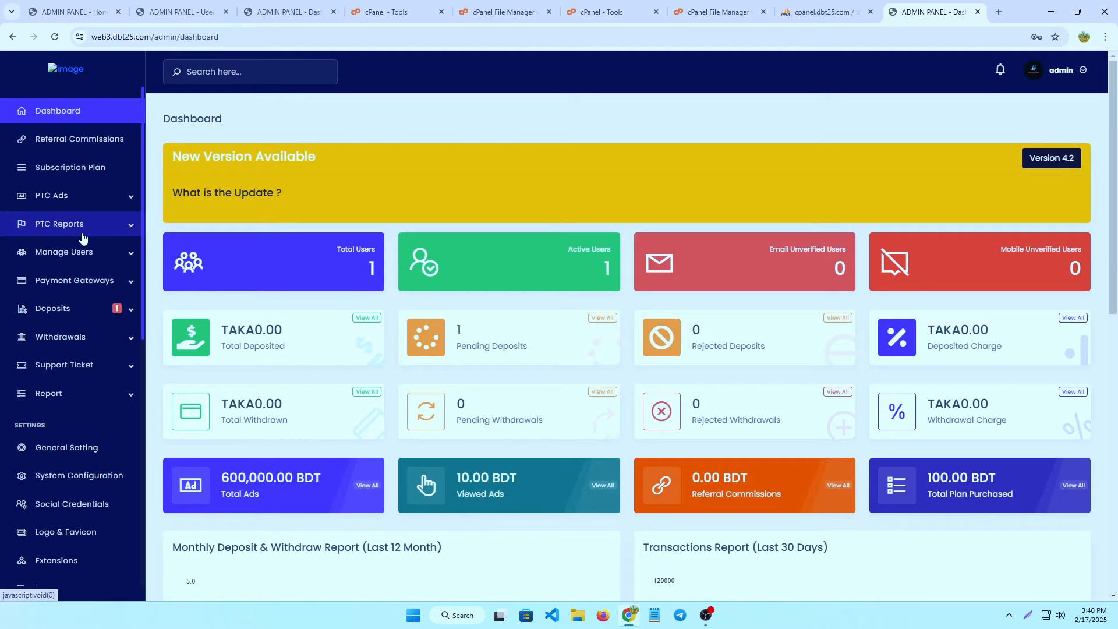
pyautogui.click(18, 141)
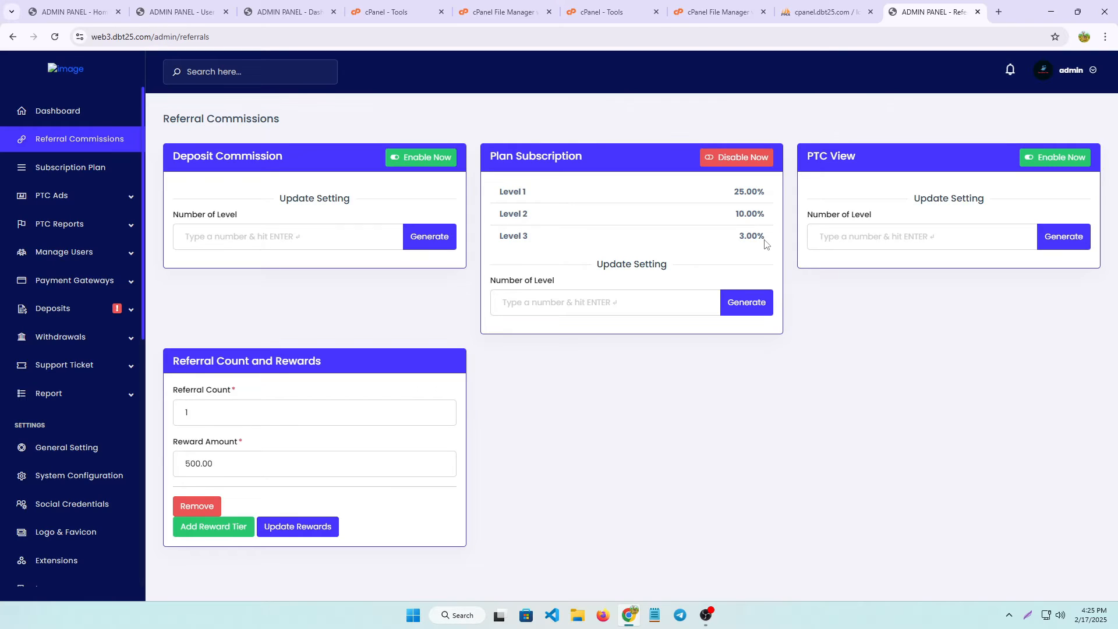
# Generate 5 Plan Subscription commission levels, then go to the Subscription Plan page.
pyautogui.click(528, 302)
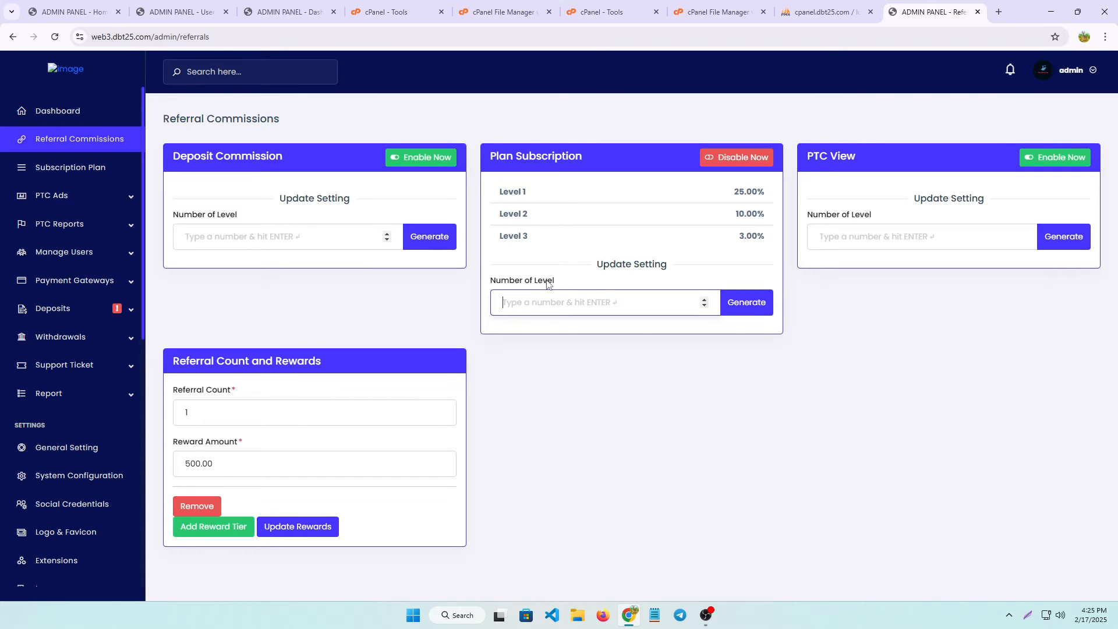
pyautogui.write('5')
pyautogui.click(754, 307)
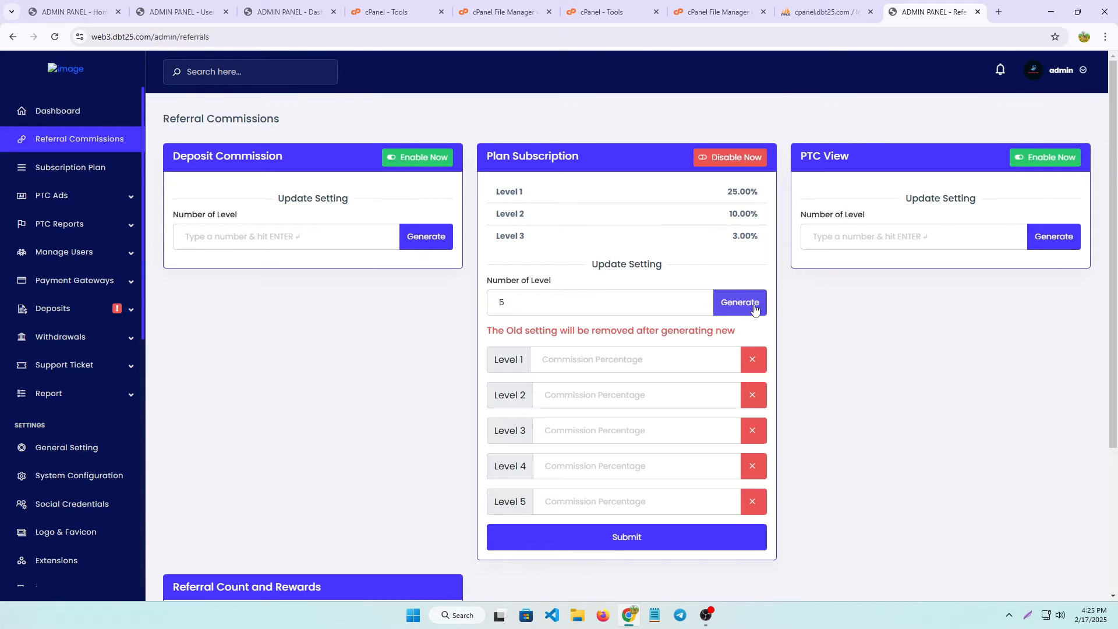
pyautogui.scroll(-3, 588, 379)
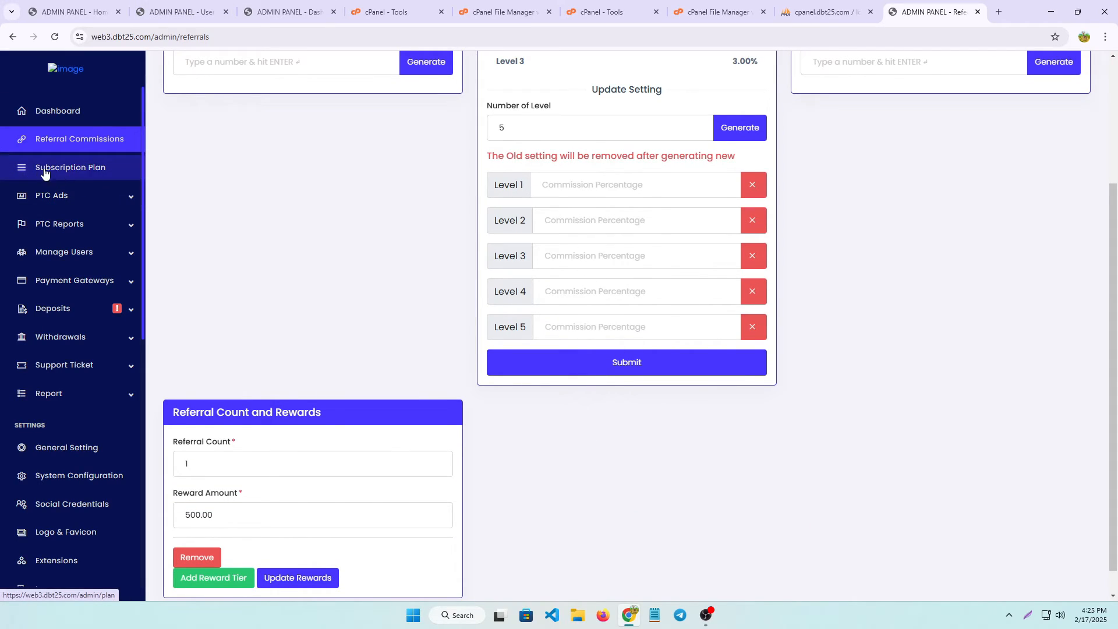
pyautogui.click(92, 173)
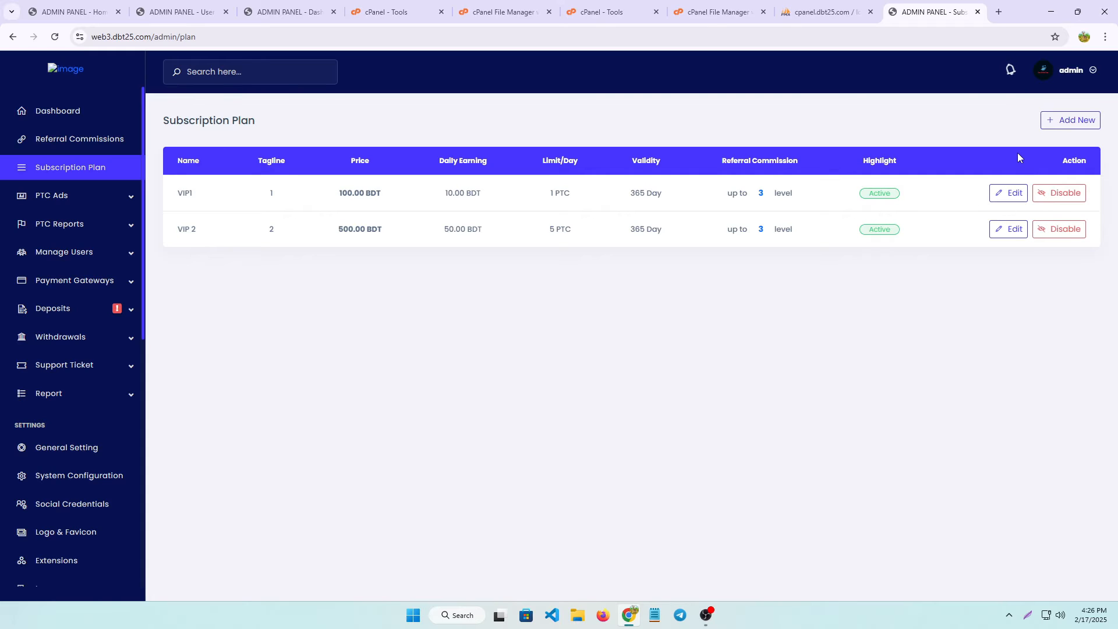
pyautogui.click(1072, 121)
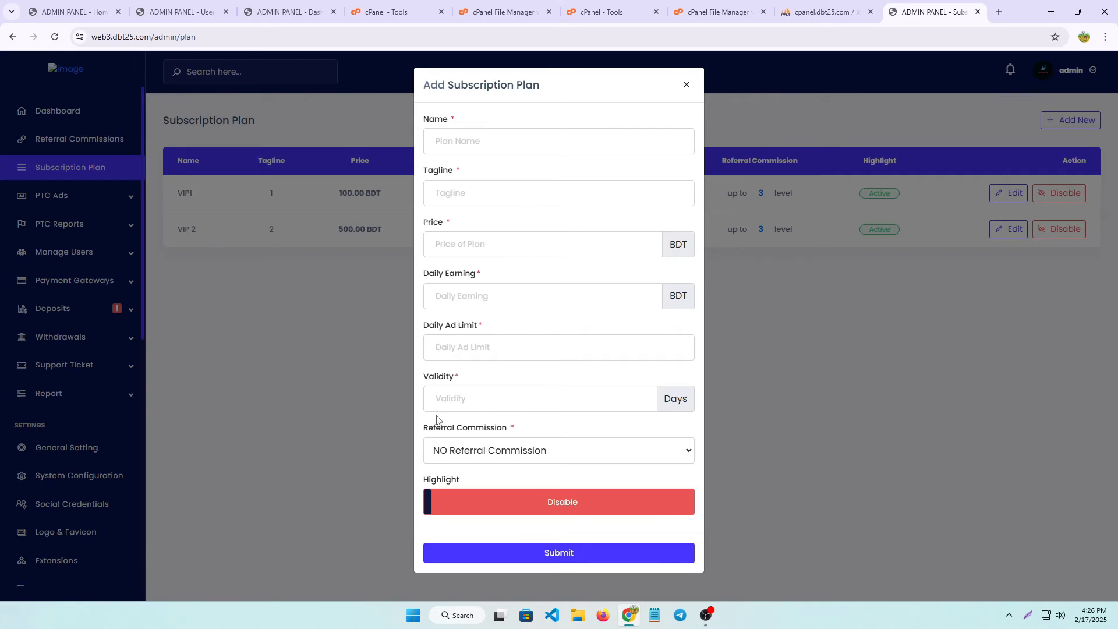
pyautogui.click(476, 450)
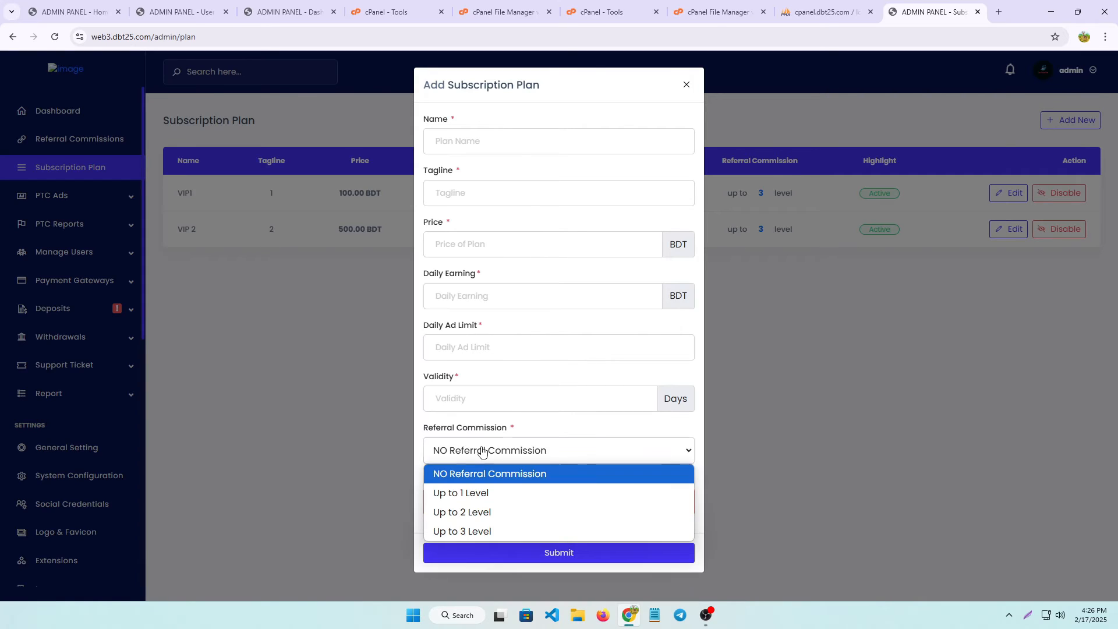
pyautogui.click(474, 532)
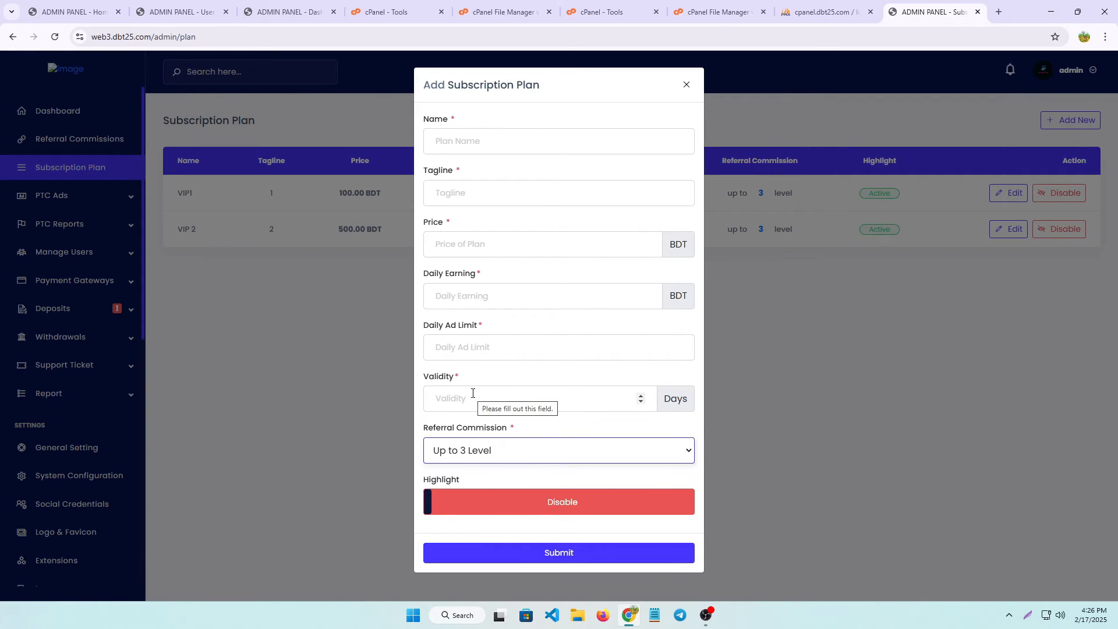
pyautogui.click(581, 501)
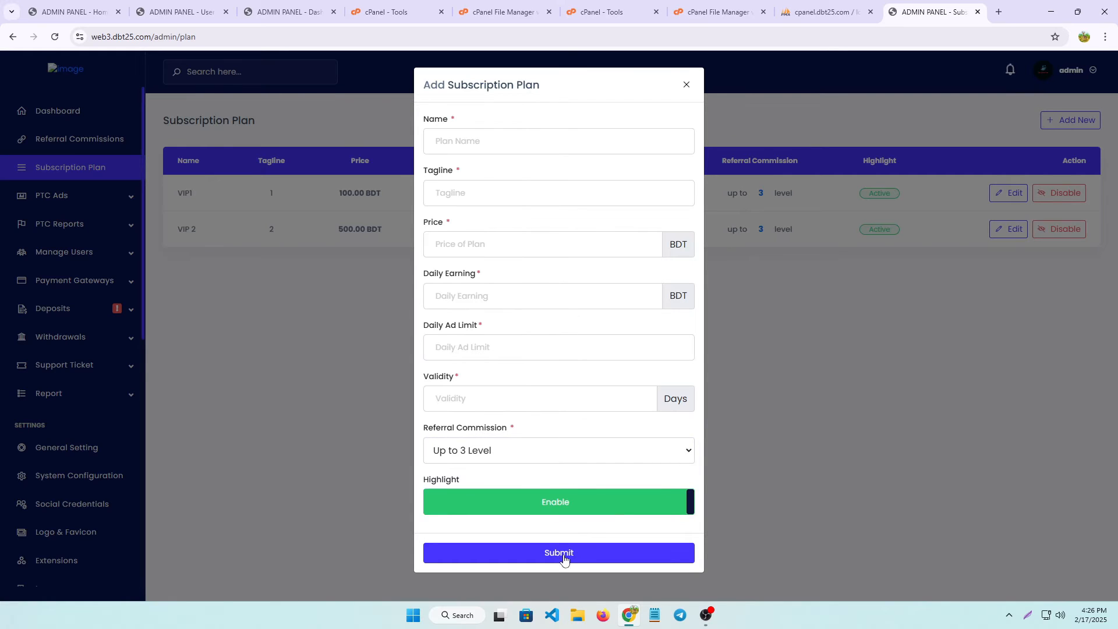
pyautogui.click(756, 320)
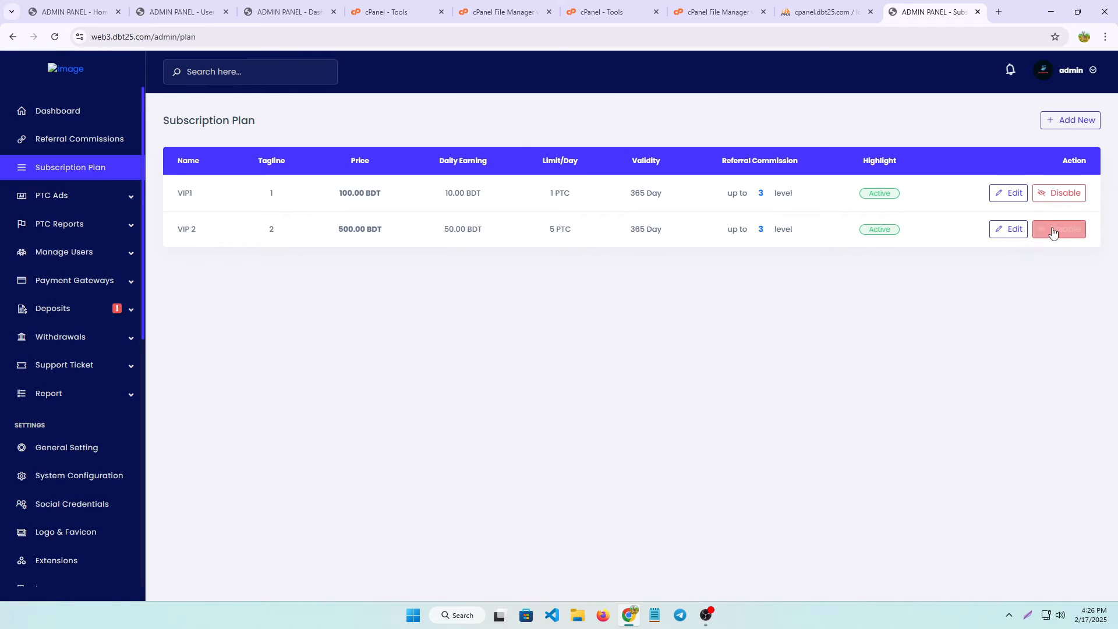
pyautogui.click(1048, 198)
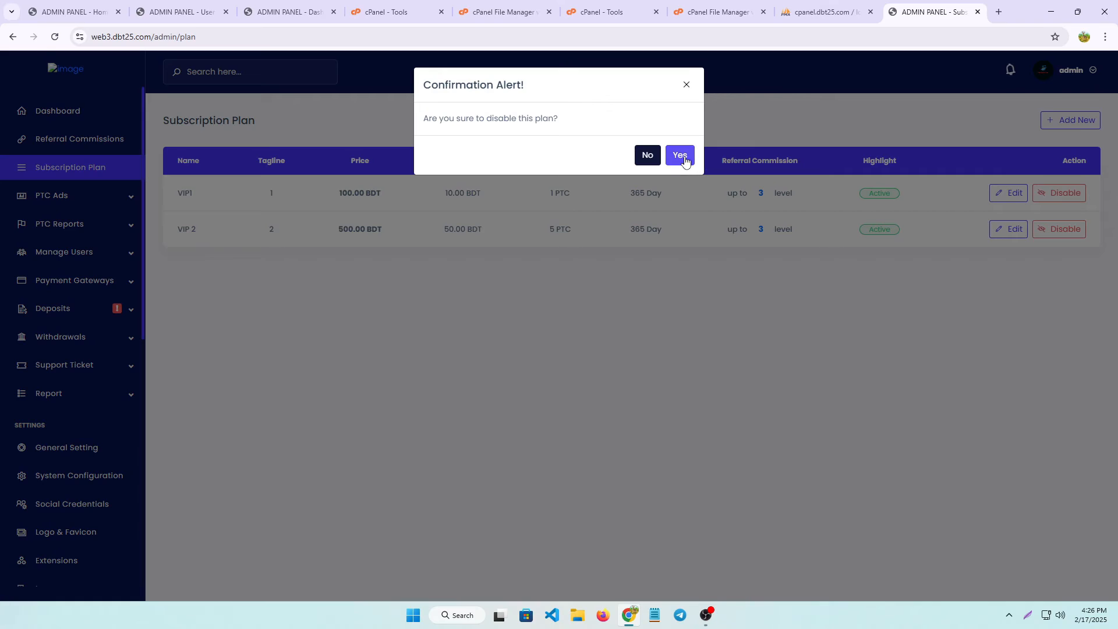
pyautogui.click(680, 156)
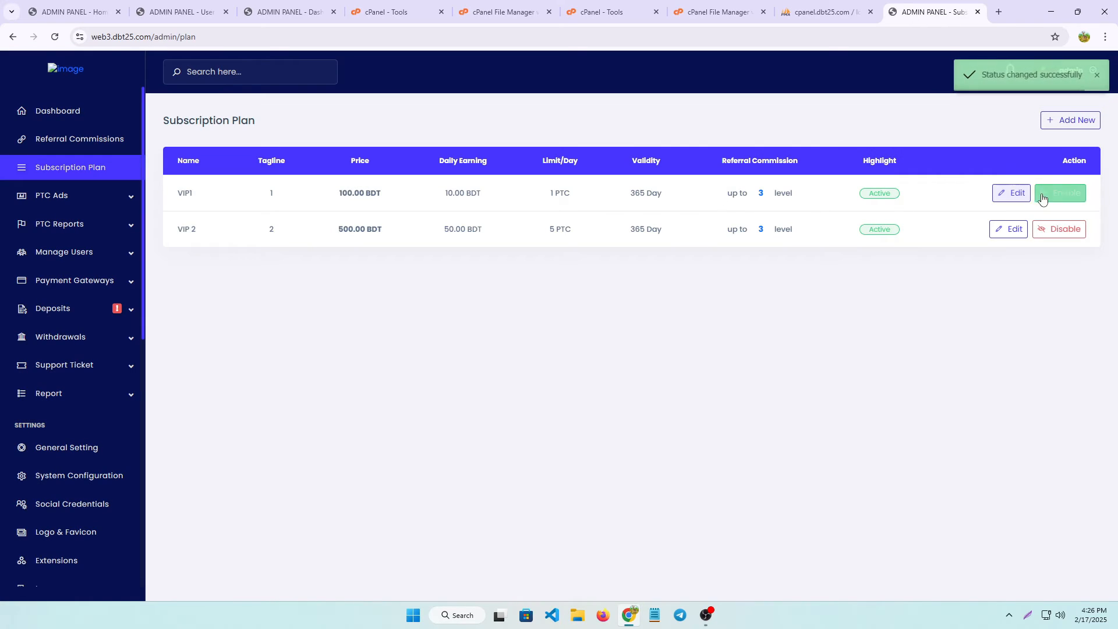
pyautogui.click(1061, 195)
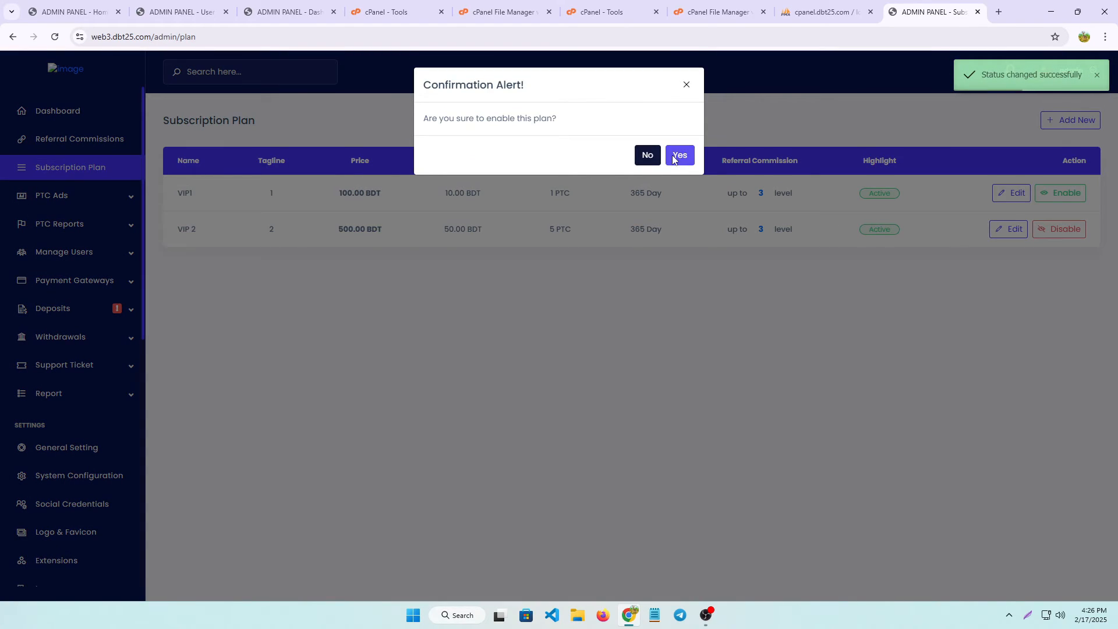
pyautogui.click(674, 156)
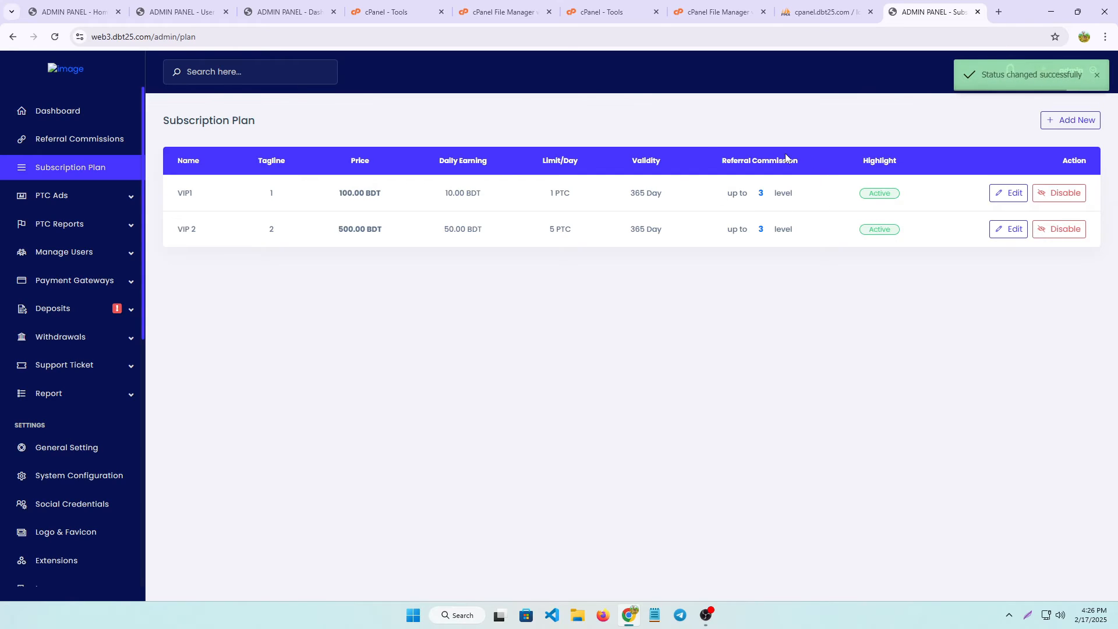
pyautogui.click(1008, 192)
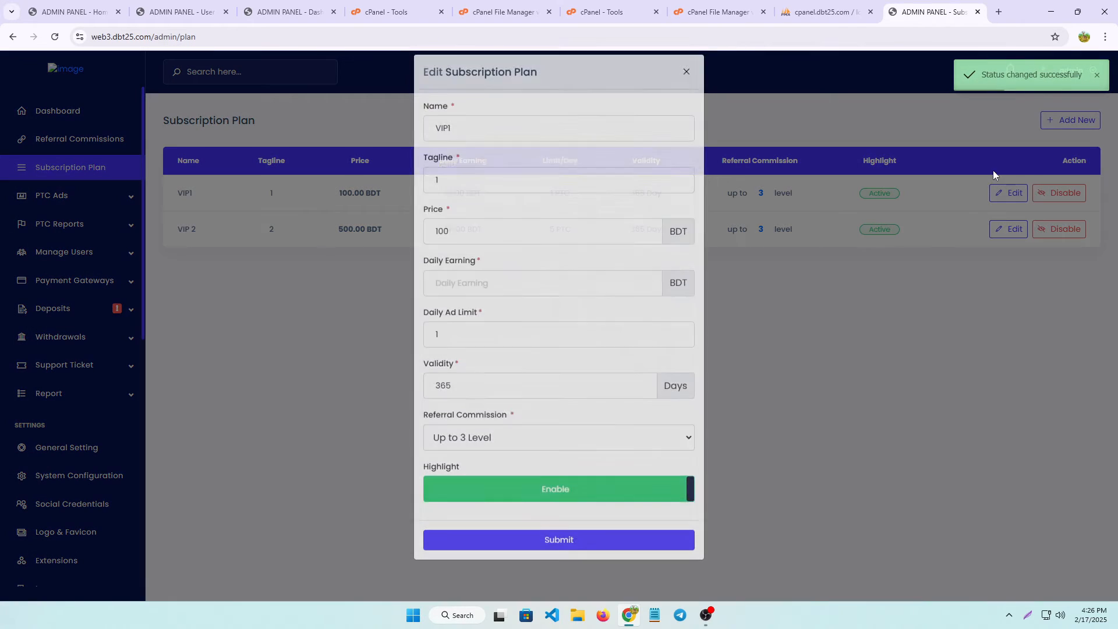
pyautogui.click(686, 85)
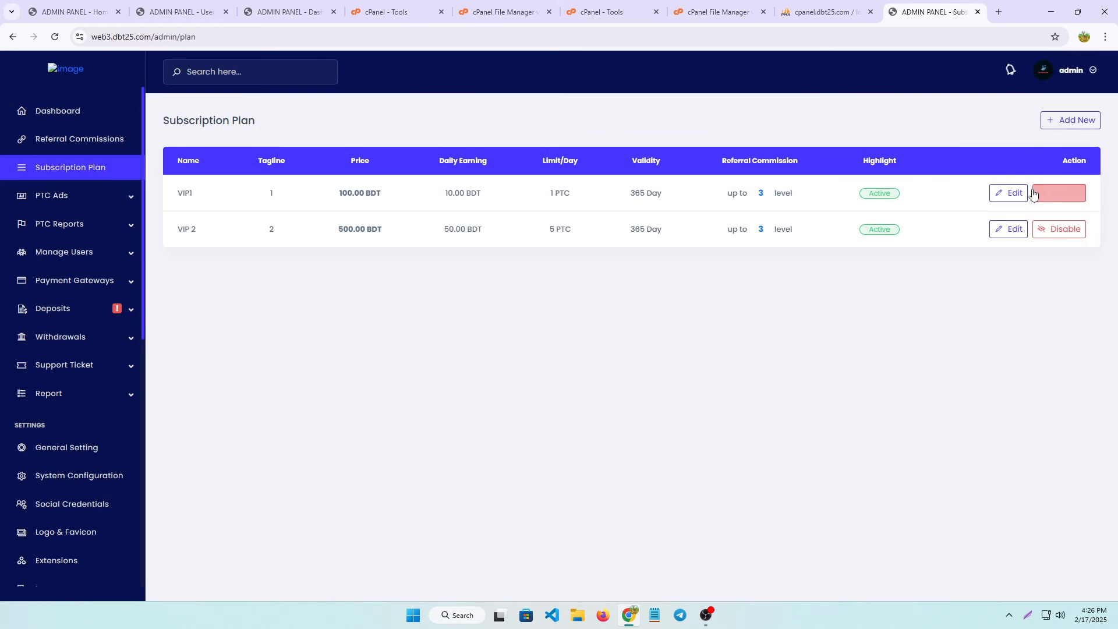
# Edit VIP1: enter 60 in its daily earning field and change Daily Ad Limit from 1 to 6.
pyautogui.click(1007, 193)
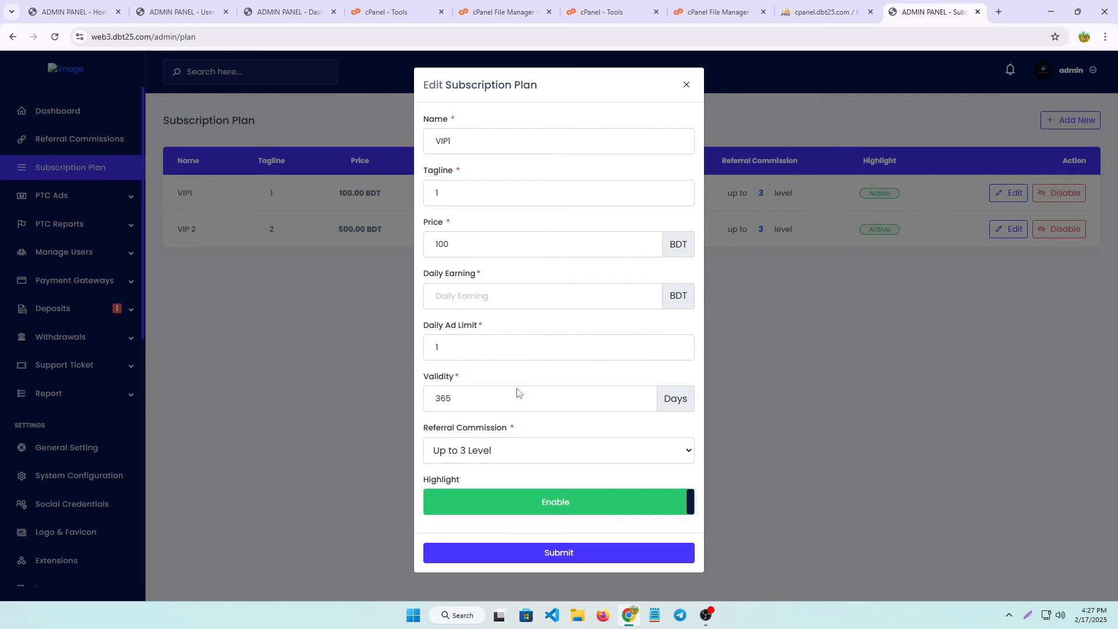
pyautogui.click(461, 300)
pyautogui.write('60')
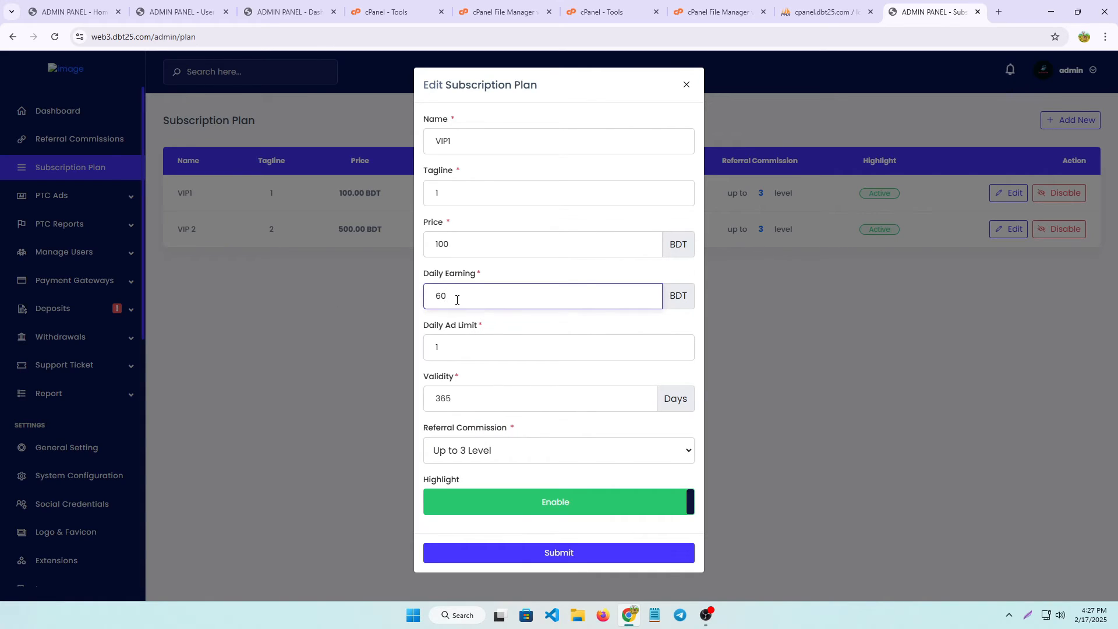
pyautogui.click(474, 342)
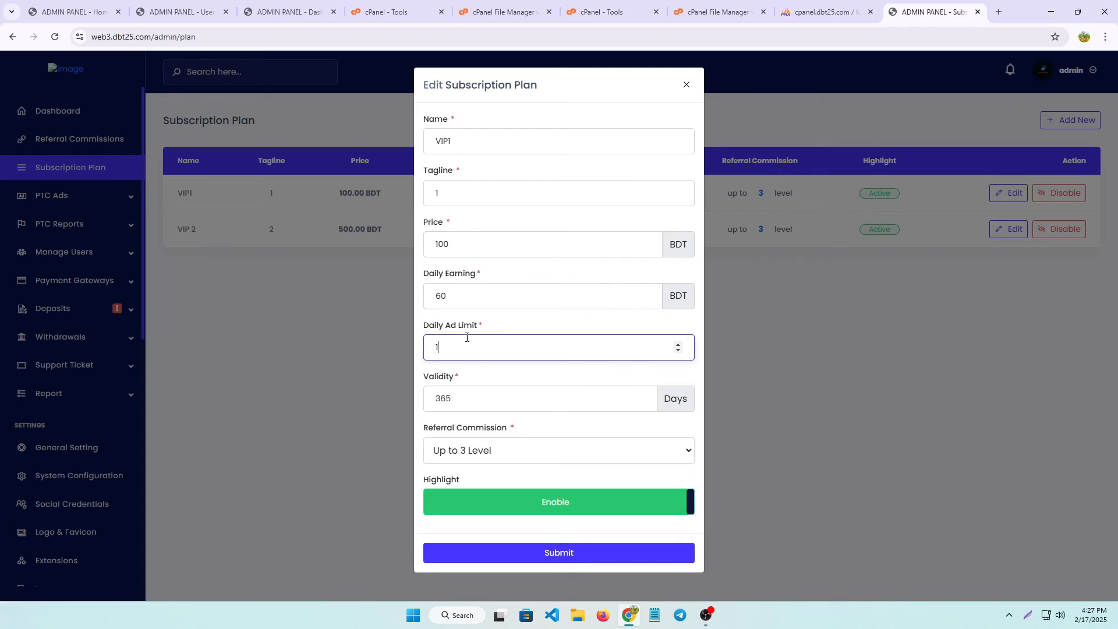
pyautogui.press('BackSpace')
pyautogui.write('6')
# Close the plan editor unsaved and start a new ad from PTC Ads > All.
pyautogui.click(686, 87)
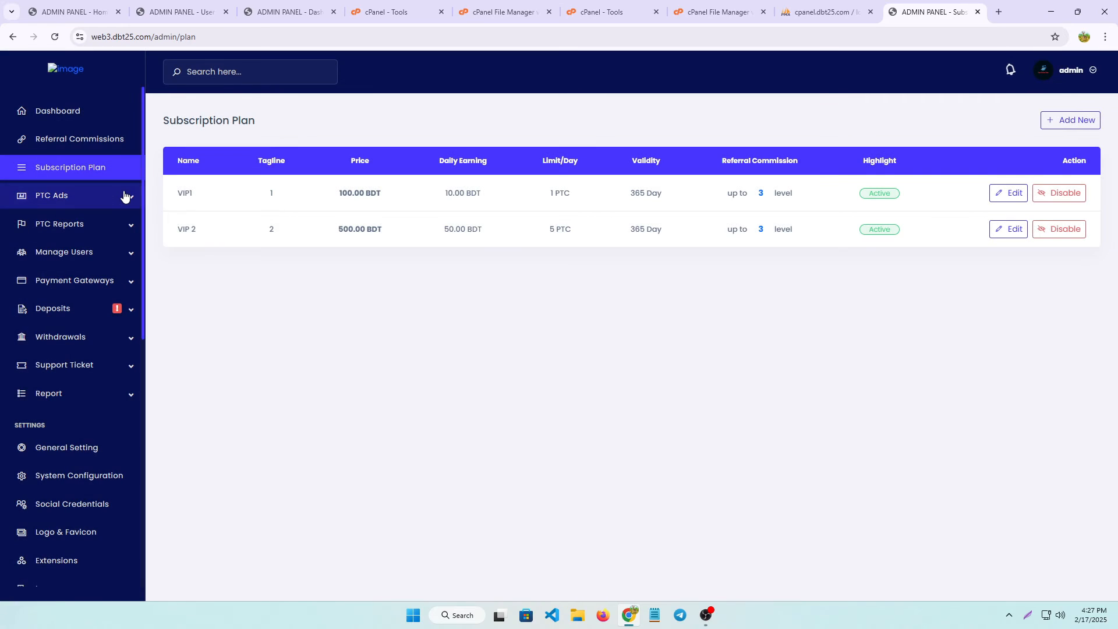
pyautogui.click(99, 199)
pyautogui.click(65, 224)
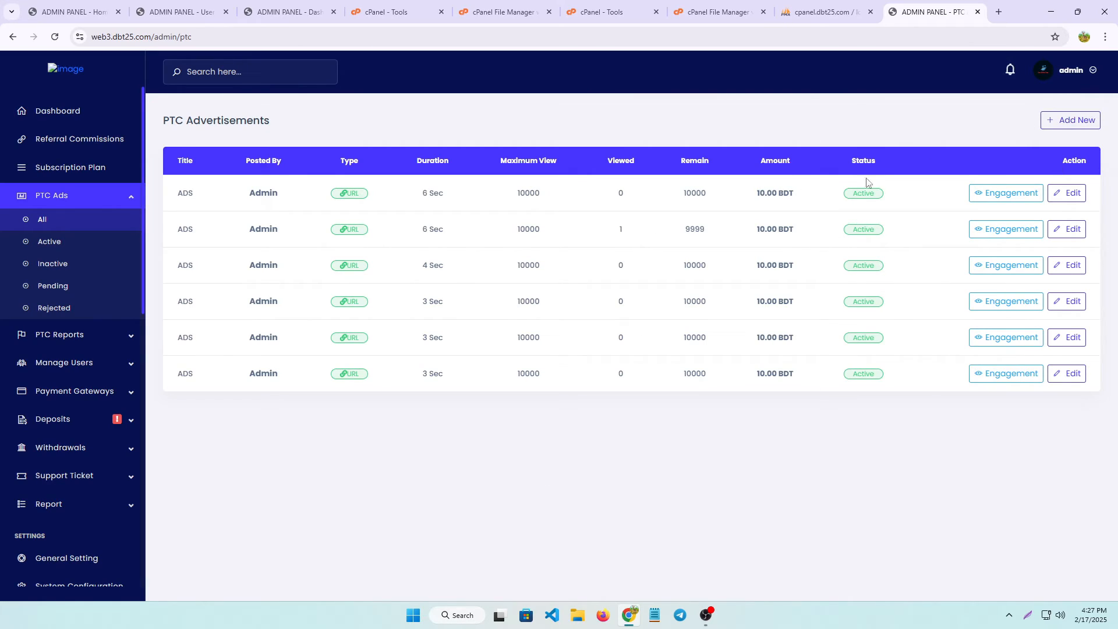
pyautogui.click(1070, 120)
# Set the new ad's Maximum Show to 10000 and switch its status to Active.
pyautogui.click(205, 189)
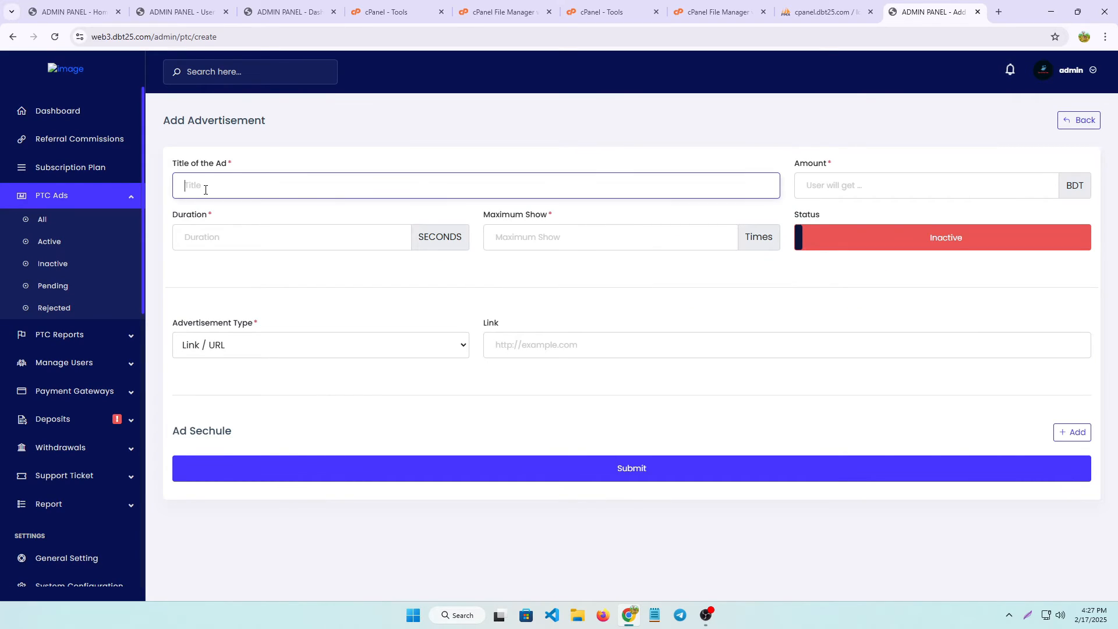
pyautogui.click(861, 186)
pyautogui.click(241, 238)
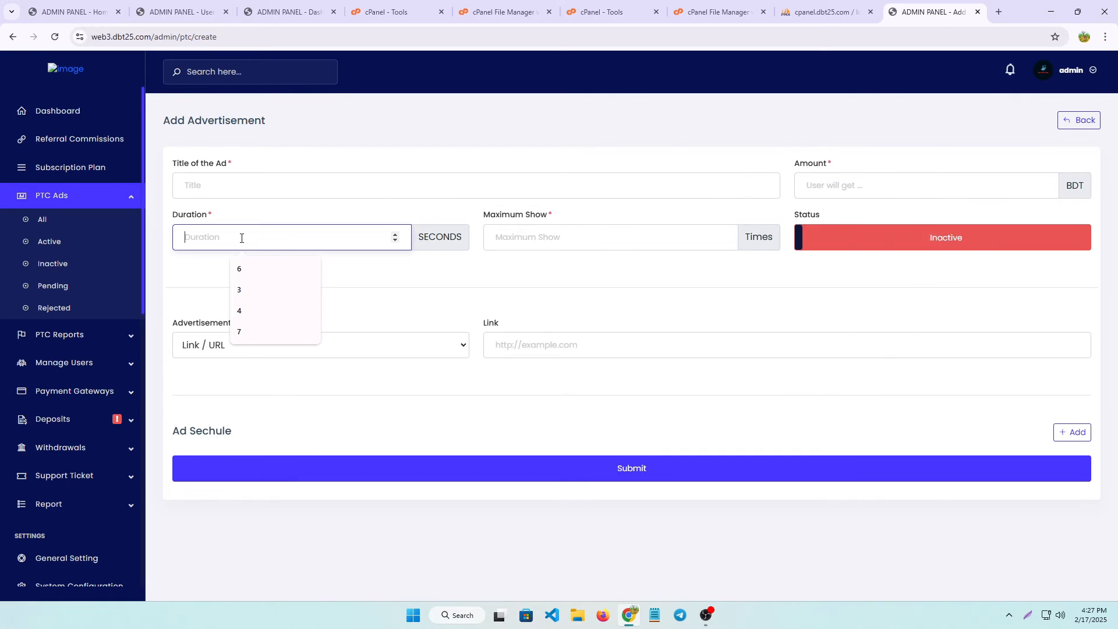
pyautogui.click(554, 237)
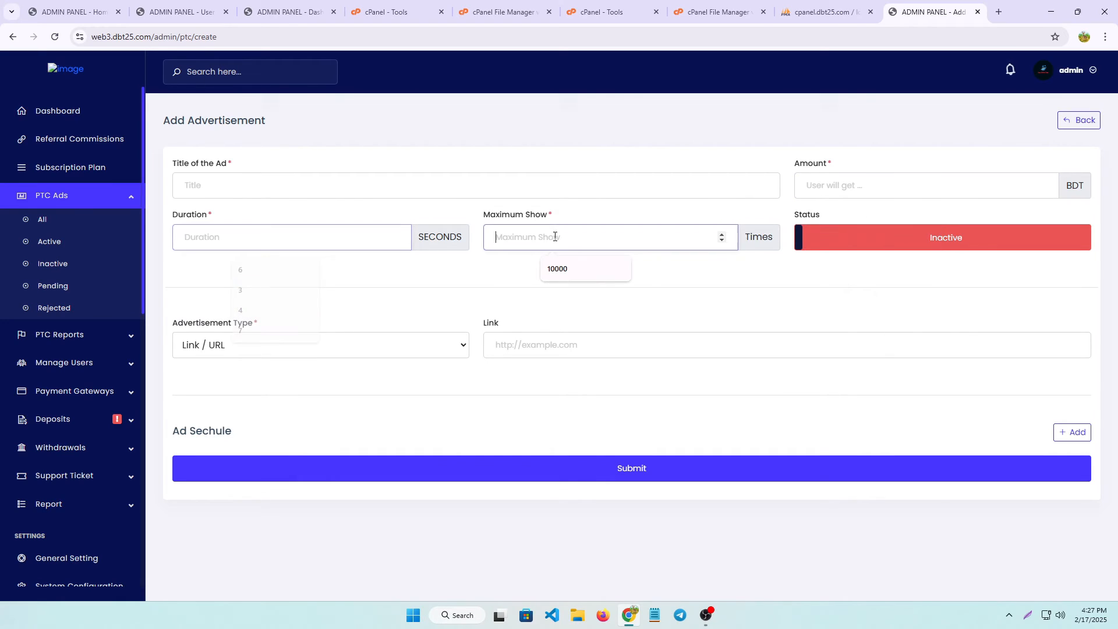
pyautogui.click(581, 268)
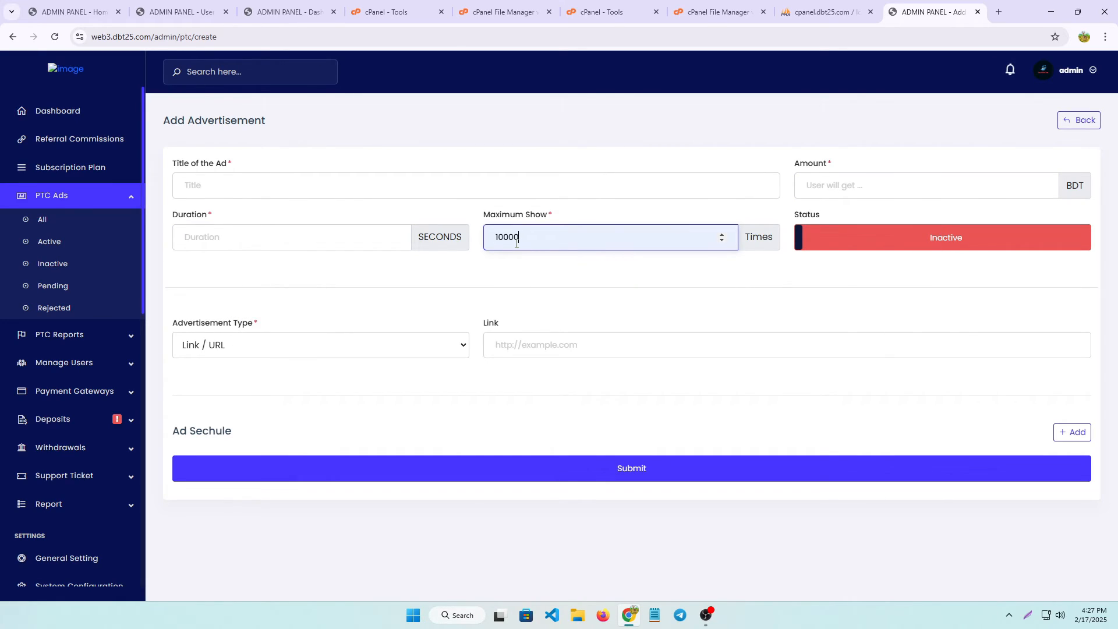
pyautogui.click(893, 237)
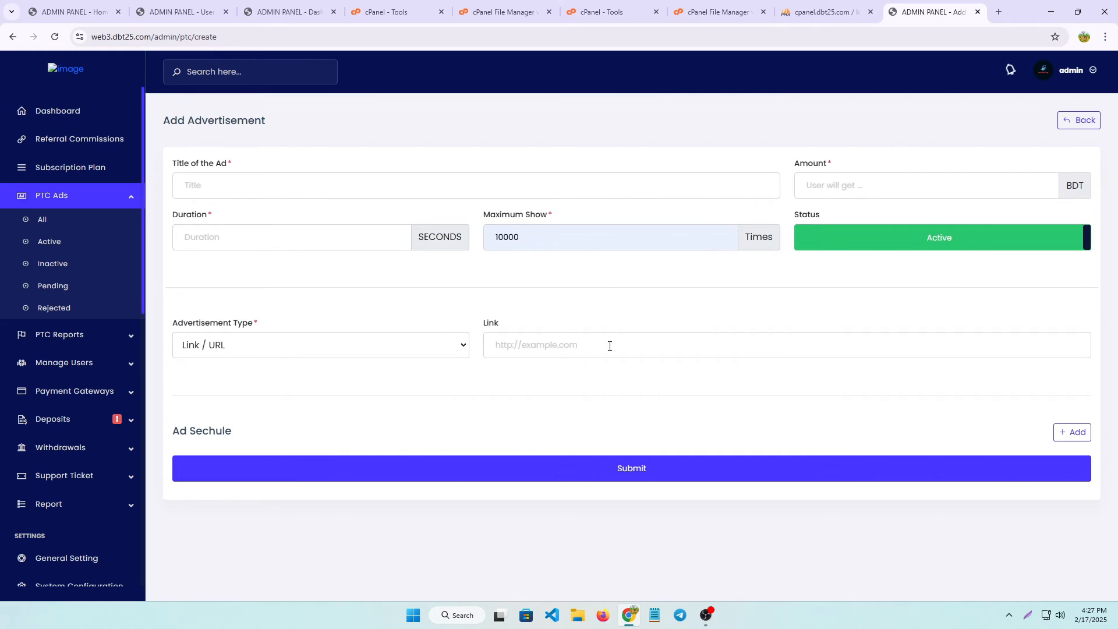
pyautogui.click(505, 350)
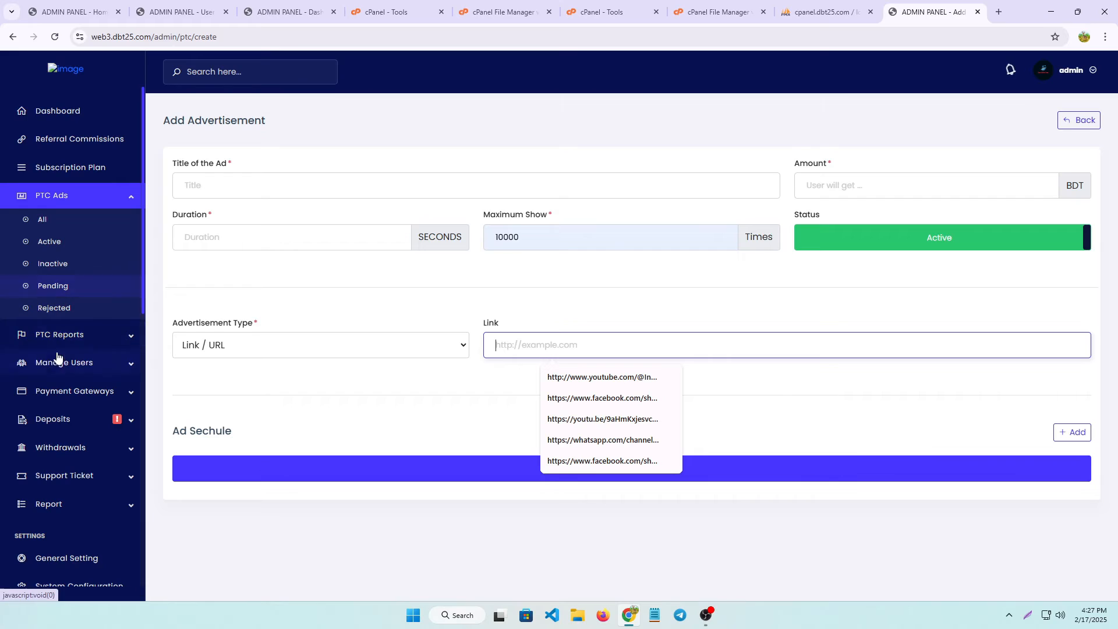
pyautogui.click(131, 401)
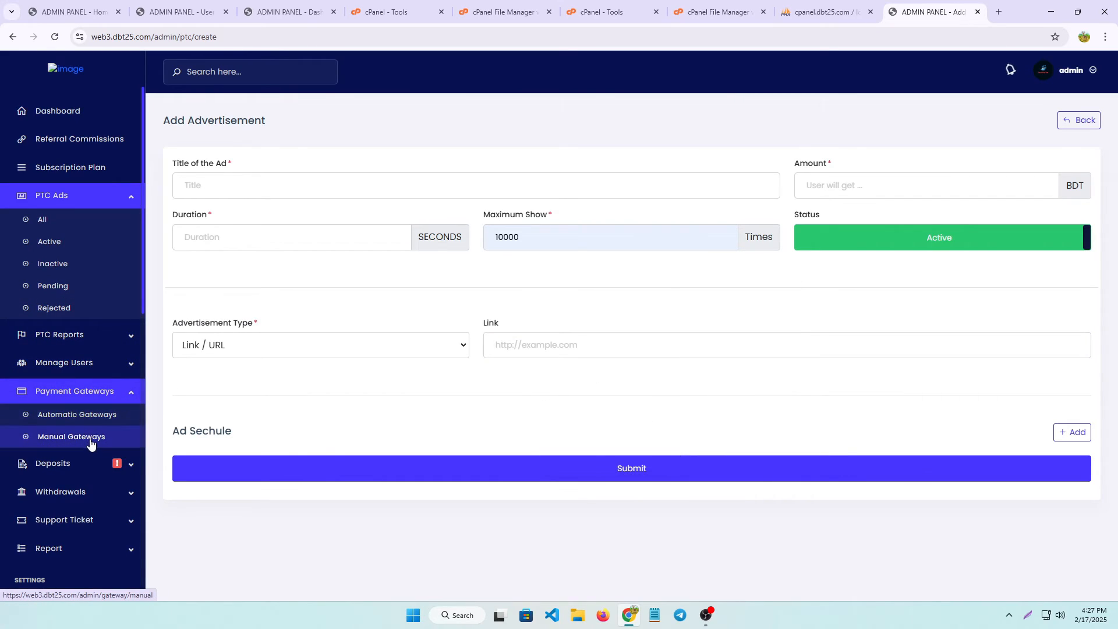
# Append 677 to the account number in the first BKash manual gateway's Deposit Instruction.
pyautogui.click(92, 439)
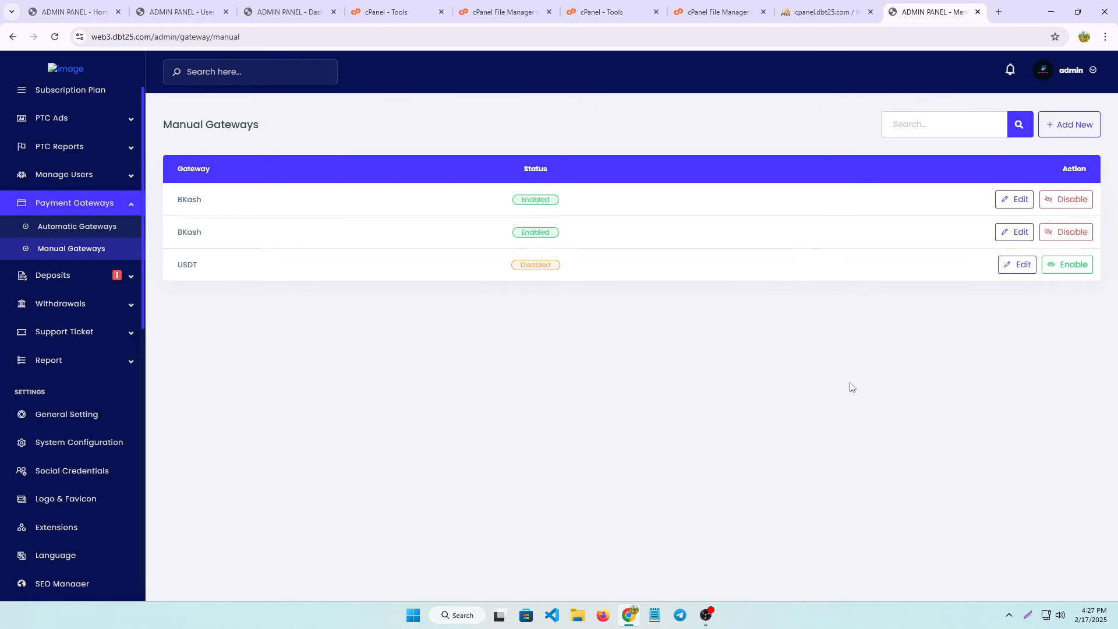
pyautogui.click(1013, 200)
pyautogui.scroll(-2, 307, 406)
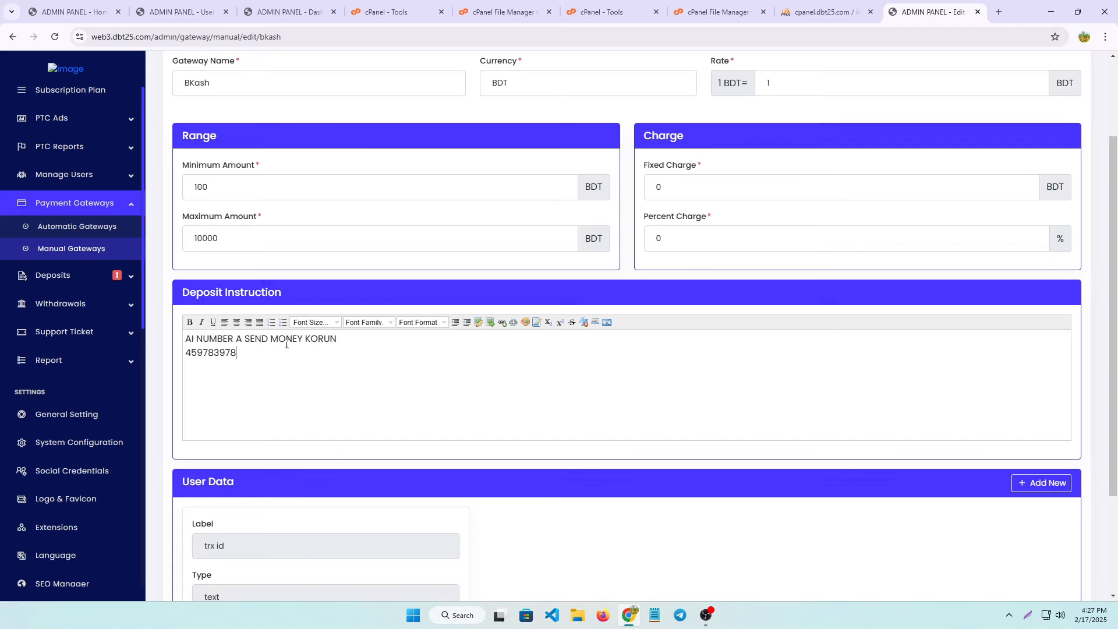
pyautogui.write('677')
pyautogui.moveTo(292, 366); pyautogui.dragTo(174, 360)
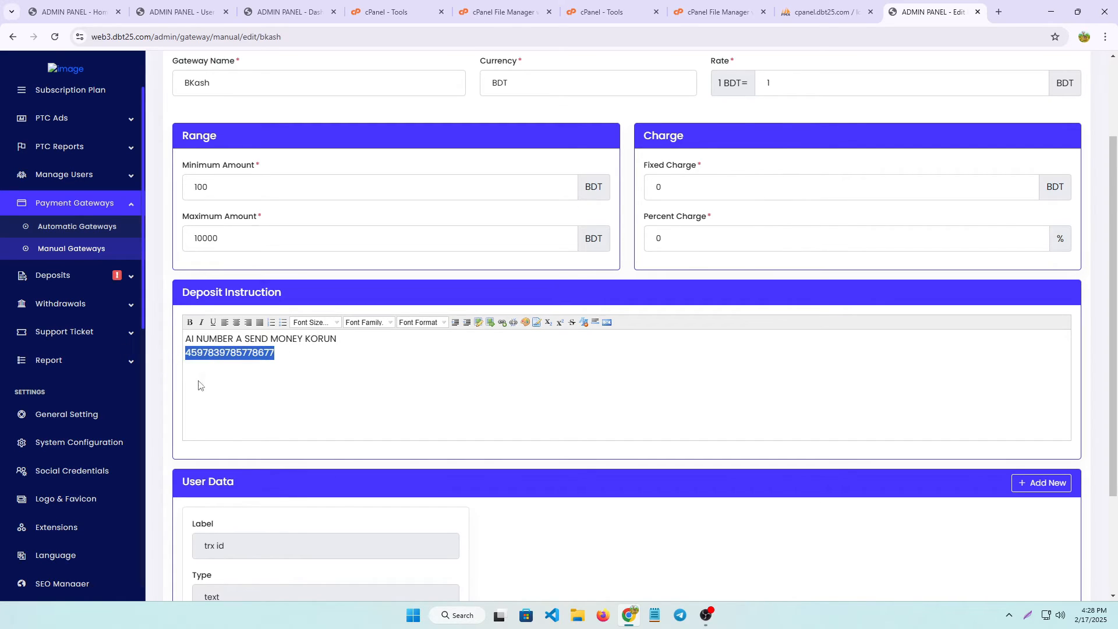
pyautogui.click(291, 361)
pyautogui.moveTo(356, 343); pyautogui.dragTo(272, 332)
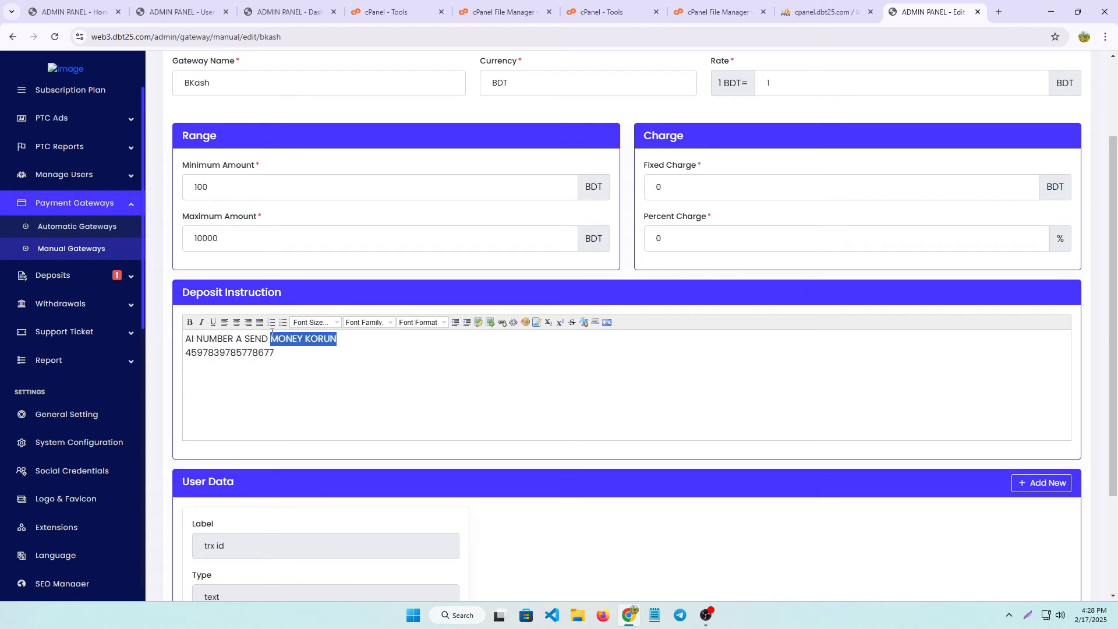
pyautogui.scroll(-3, 449, 379)
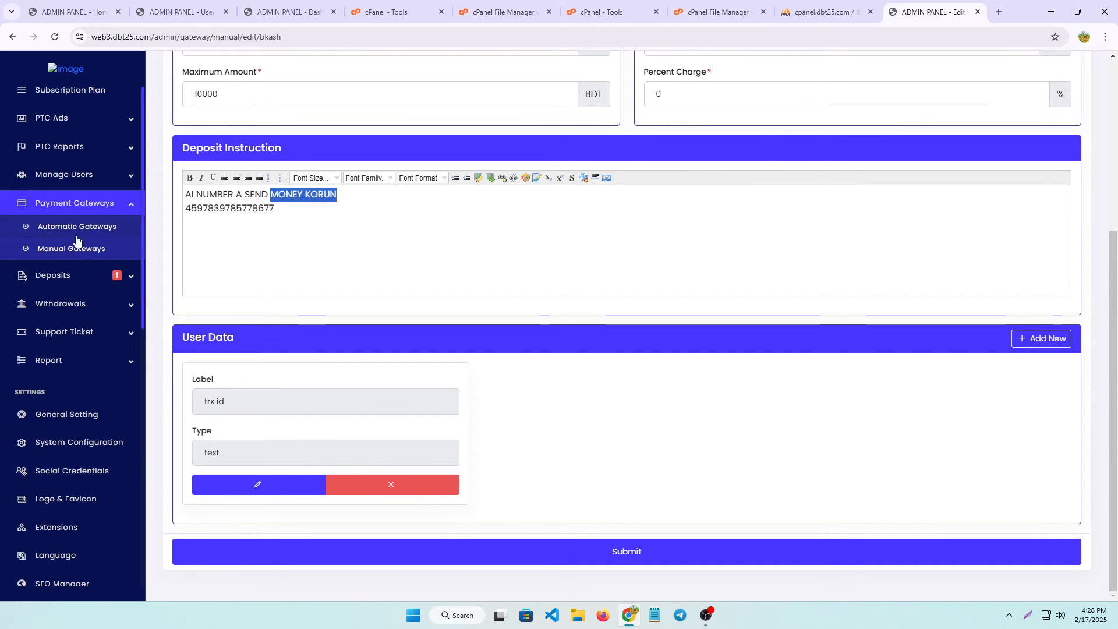
pyautogui.click(52, 282)
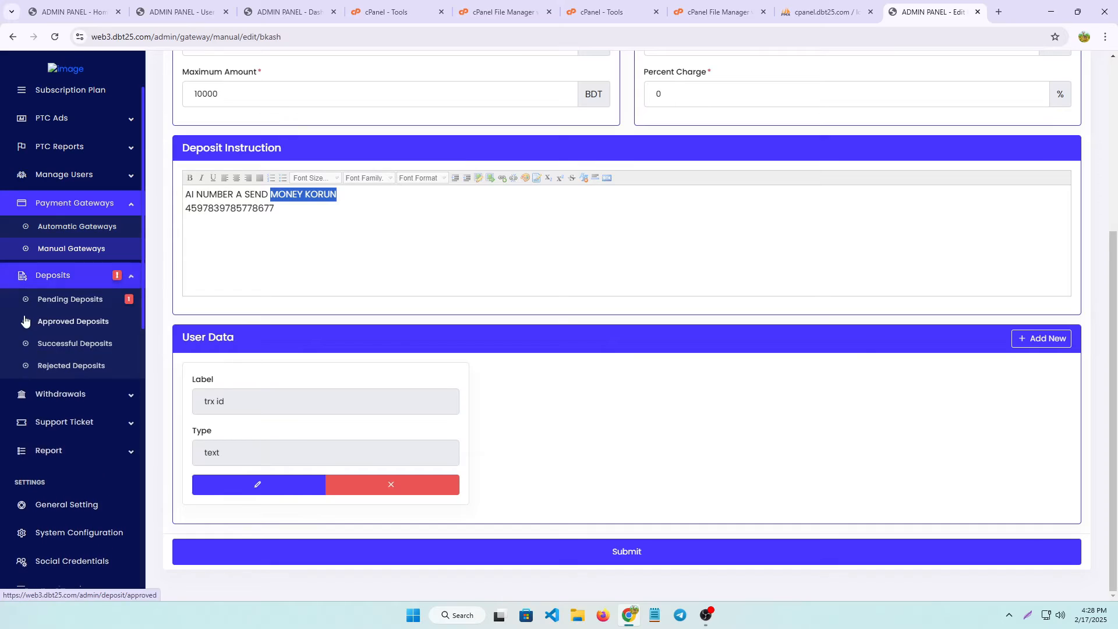
# Try Pending Deposits, back out of the 500 Server Error, and switch to phpMyAdmin.
pyautogui.click(66, 309)
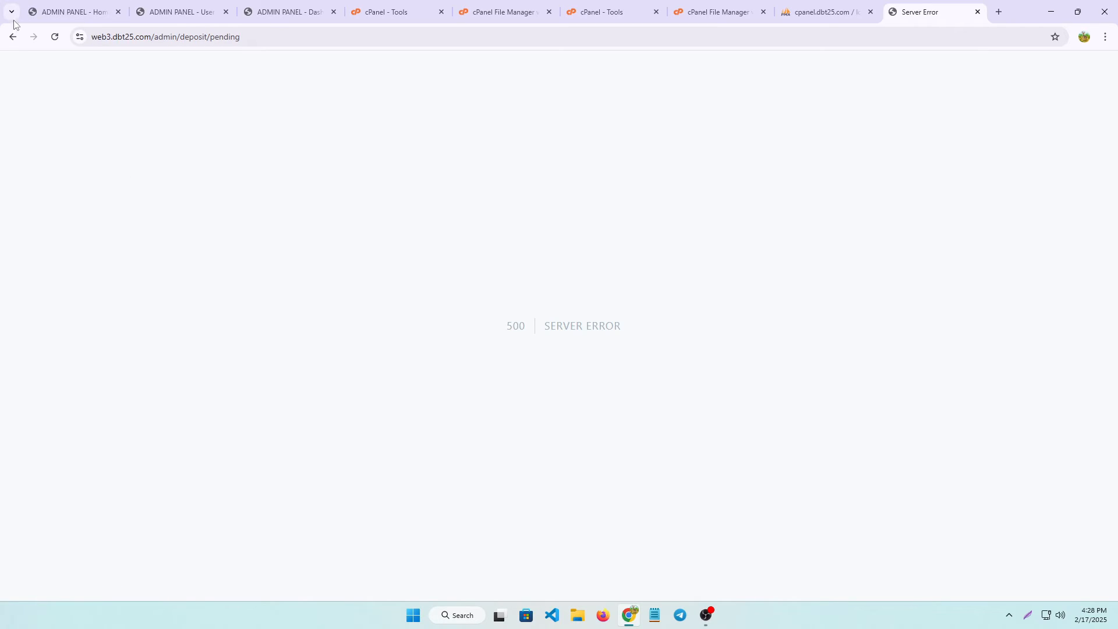
pyautogui.click(12, 38)
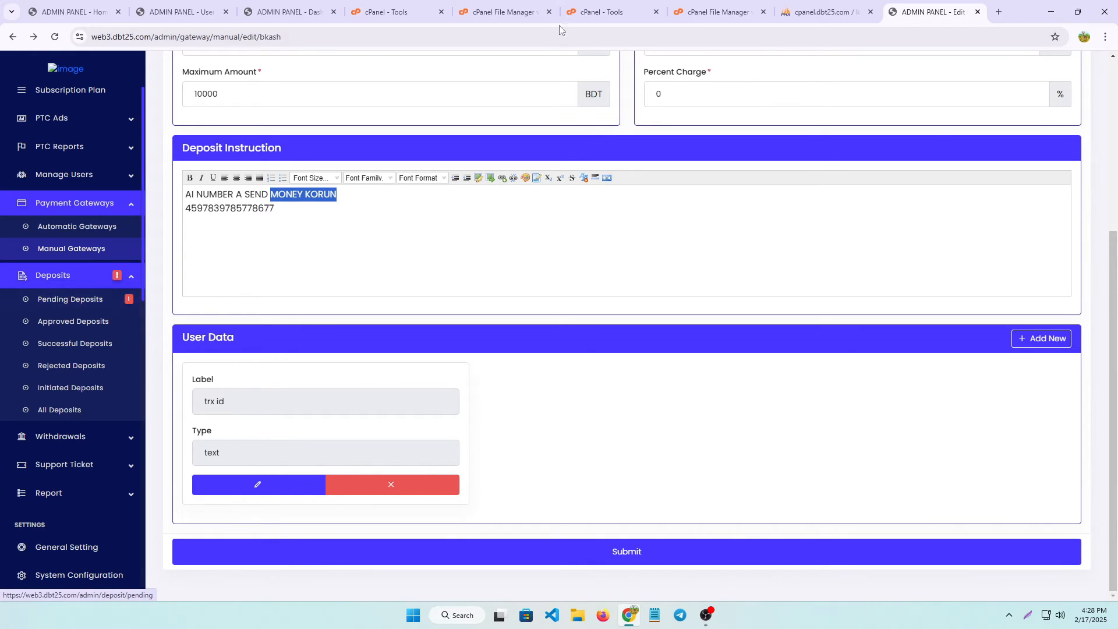
pyautogui.click(789, 14)
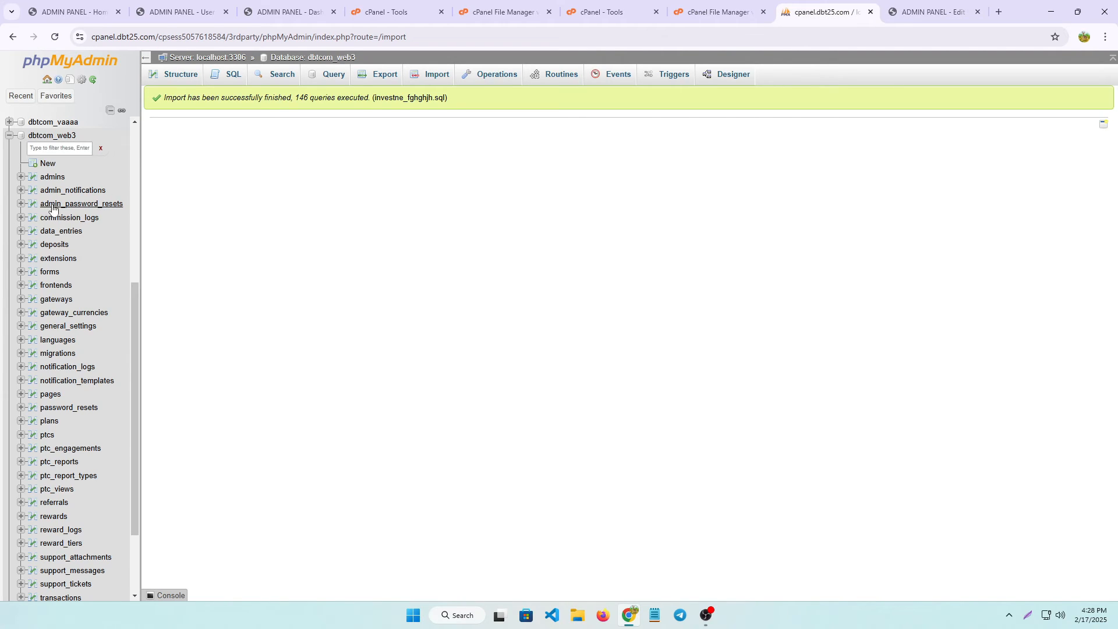
# Delete the only row in the deposits table, then return to the admin panel.
pyautogui.click(49, 251)
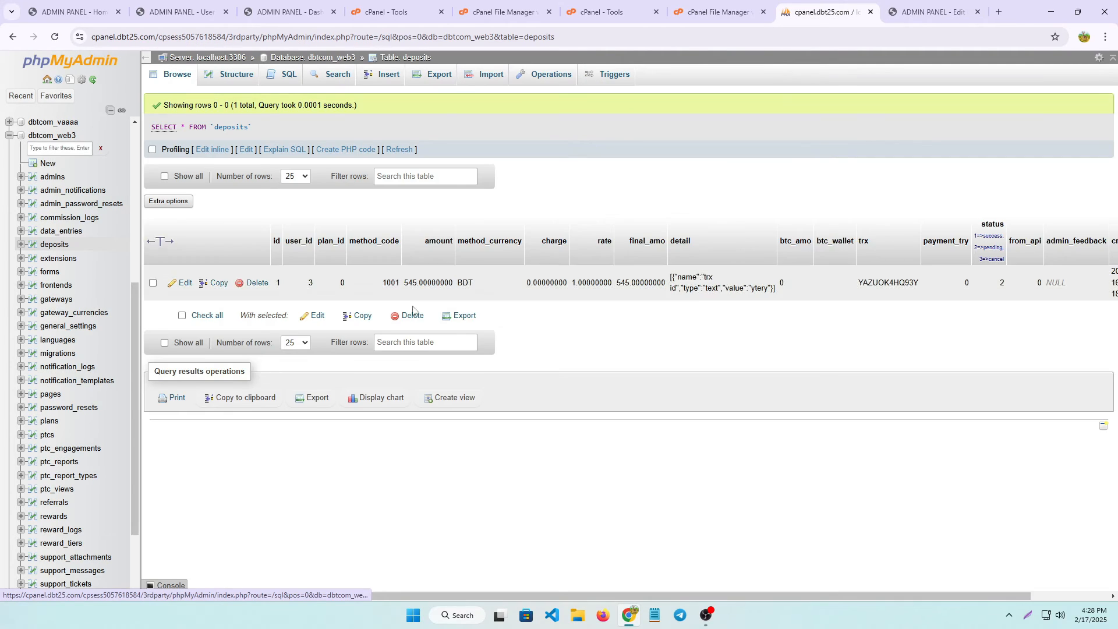
pyautogui.click(183, 297)
pyautogui.click(419, 298)
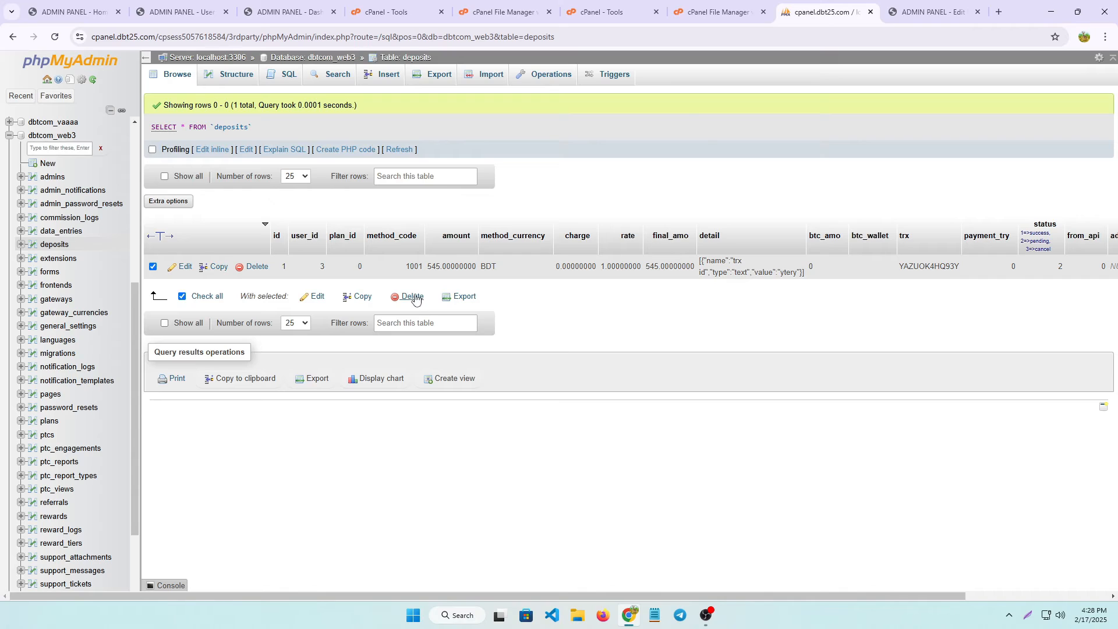
pyautogui.click(1059, 160)
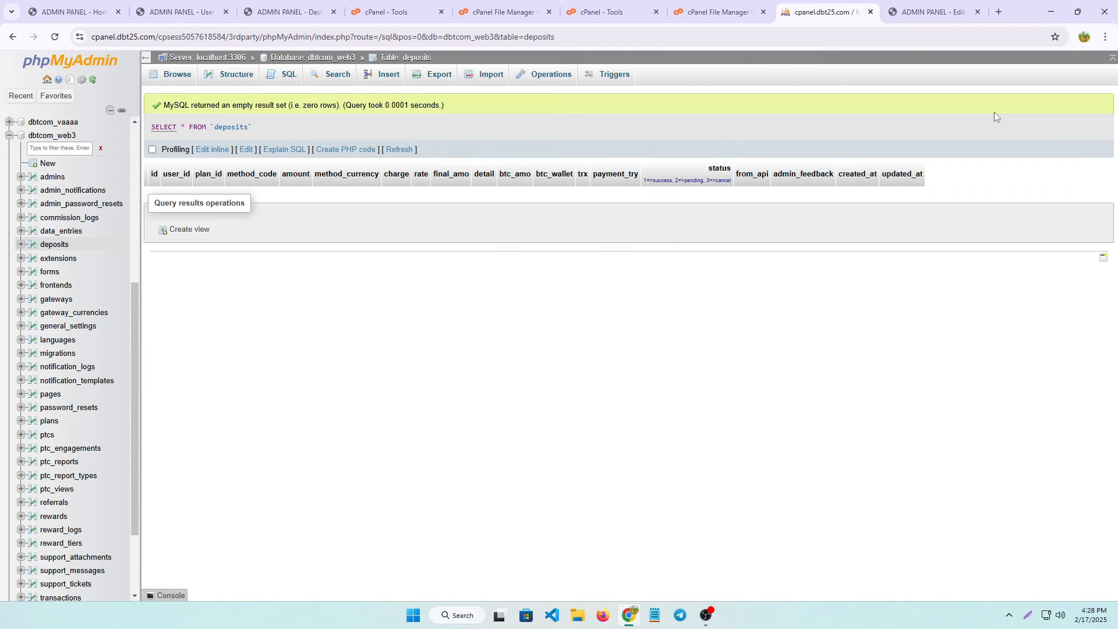
pyautogui.click(915, 8)
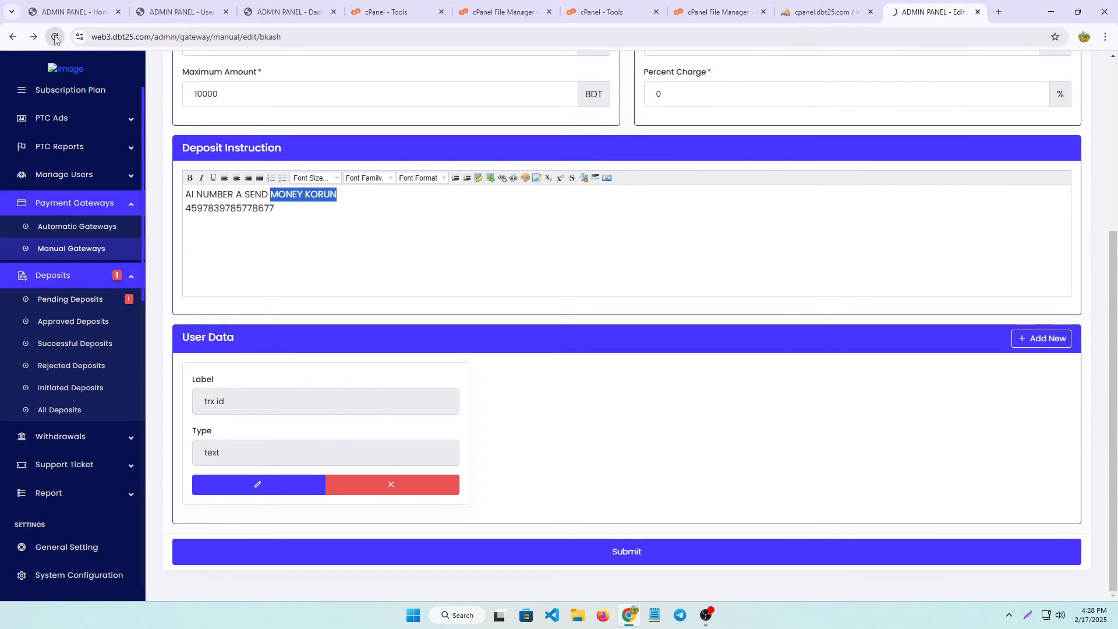
# Reload the admin panel and confirm Pending Deposits now loads with no data.
pyautogui.click(55, 37)
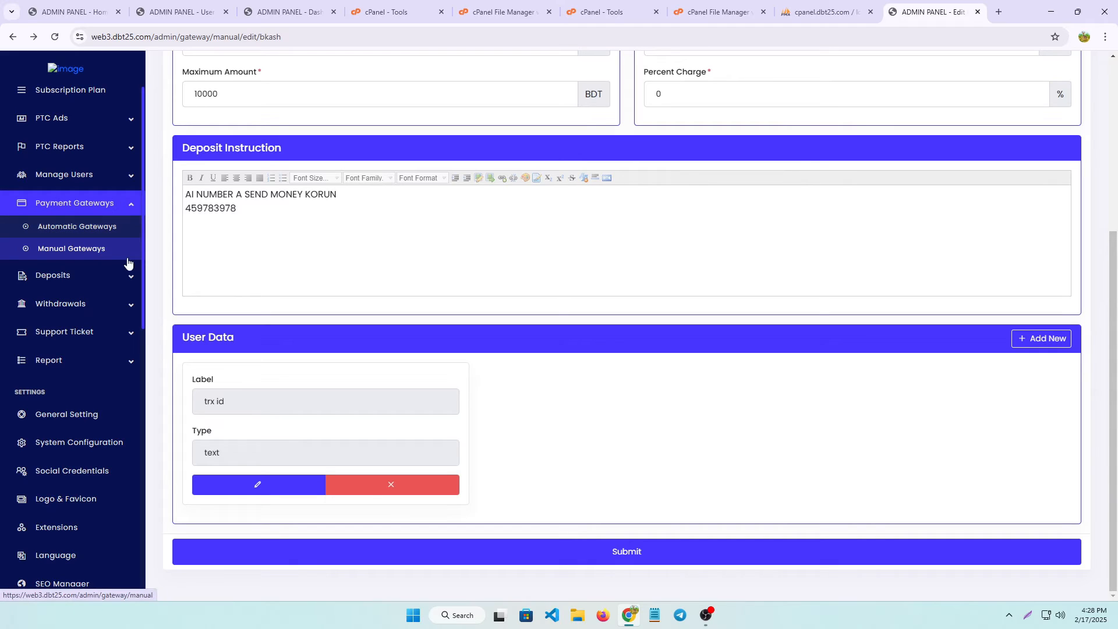
pyautogui.click(69, 278)
pyautogui.click(72, 297)
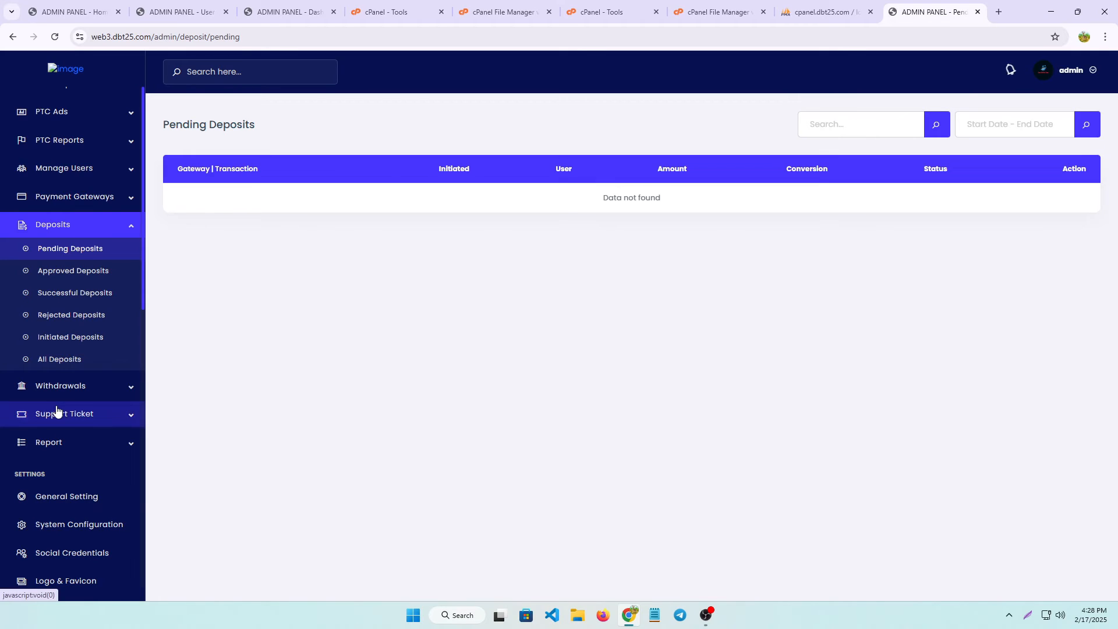
# Review Pending Withdrawals and the Withdrawal Methods list showing BKash and Nagad.
pyautogui.click(78, 372)
pyautogui.scroll(-2, 90, 329)
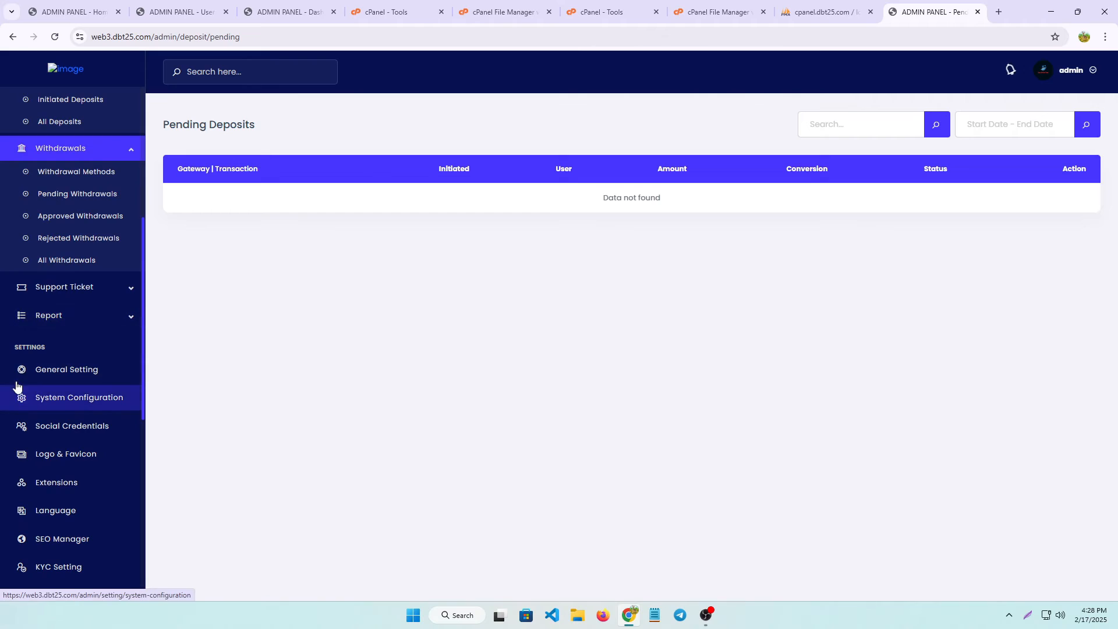
pyautogui.click(54, 194)
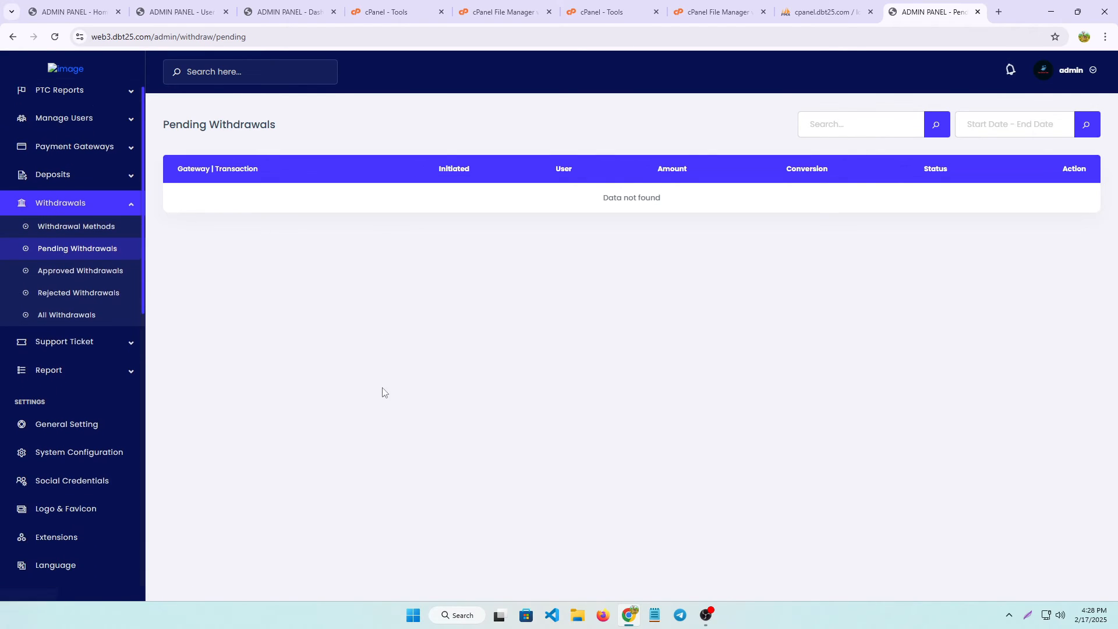
pyautogui.click(79, 228)
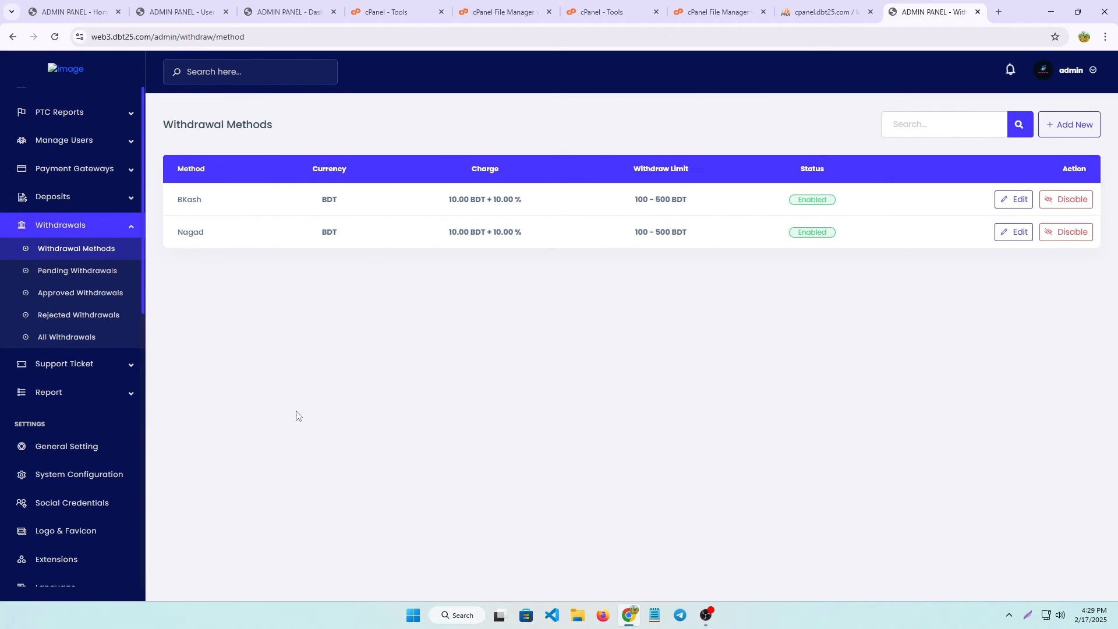
# Review the BKash withdrawal method's minimum, maximum, fixed and percent charge fields, then open General Setting.
pyautogui.click(1014, 200)
pyautogui.scroll(-1, 233, 347)
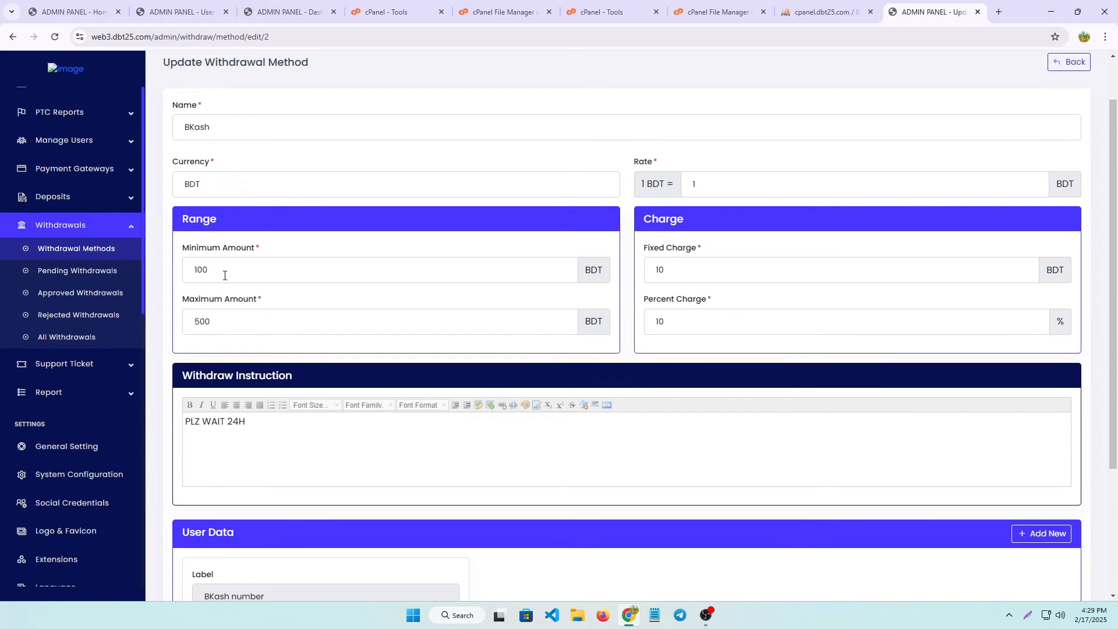
pyautogui.click(224, 275)
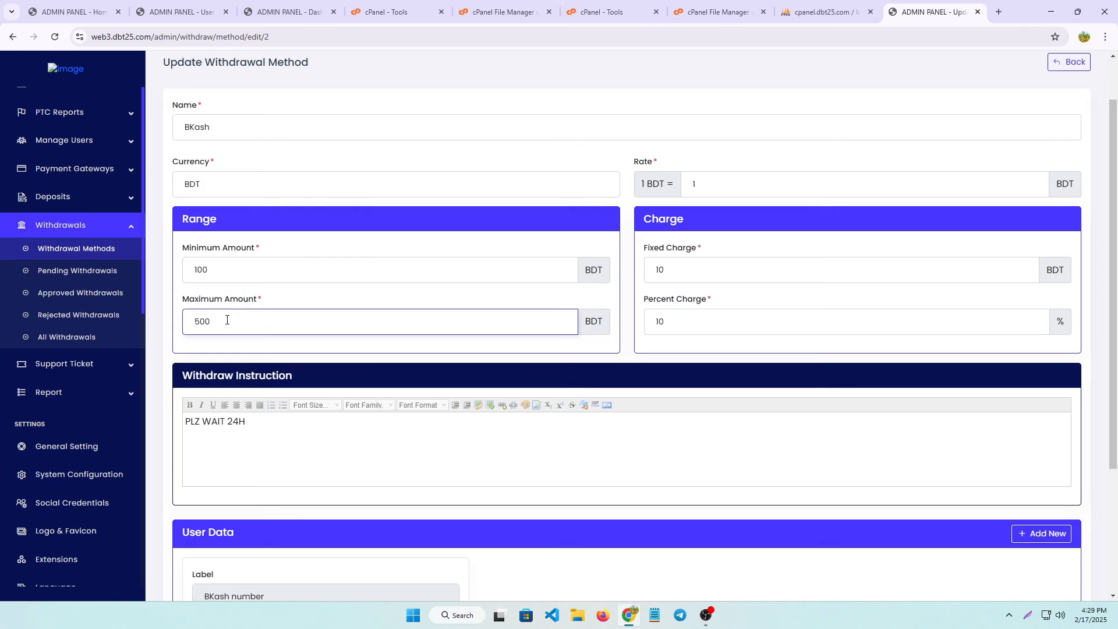
pyautogui.click(703, 261)
pyautogui.click(698, 310)
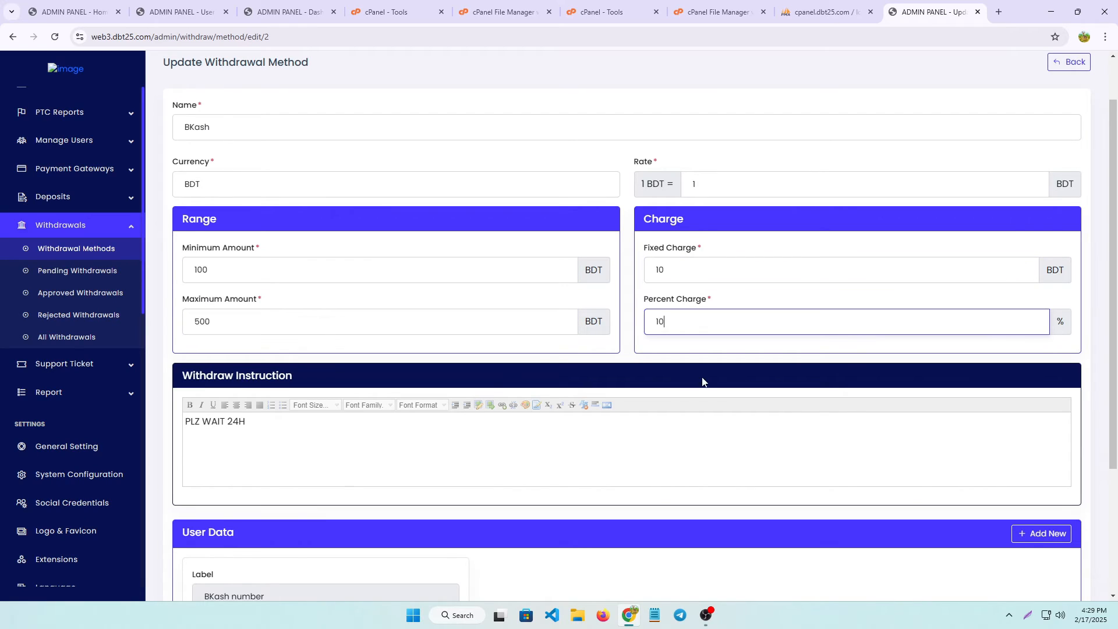
pyautogui.click(703, 381)
pyautogui.scroll(-3, 302, 414)
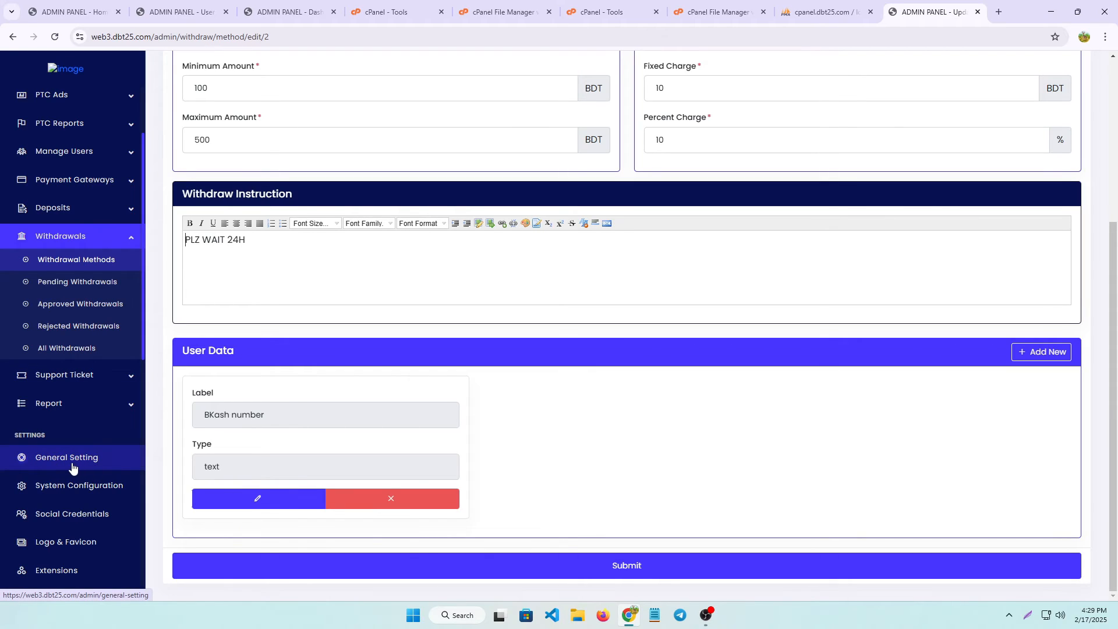
pyautogui.click(55, 465)
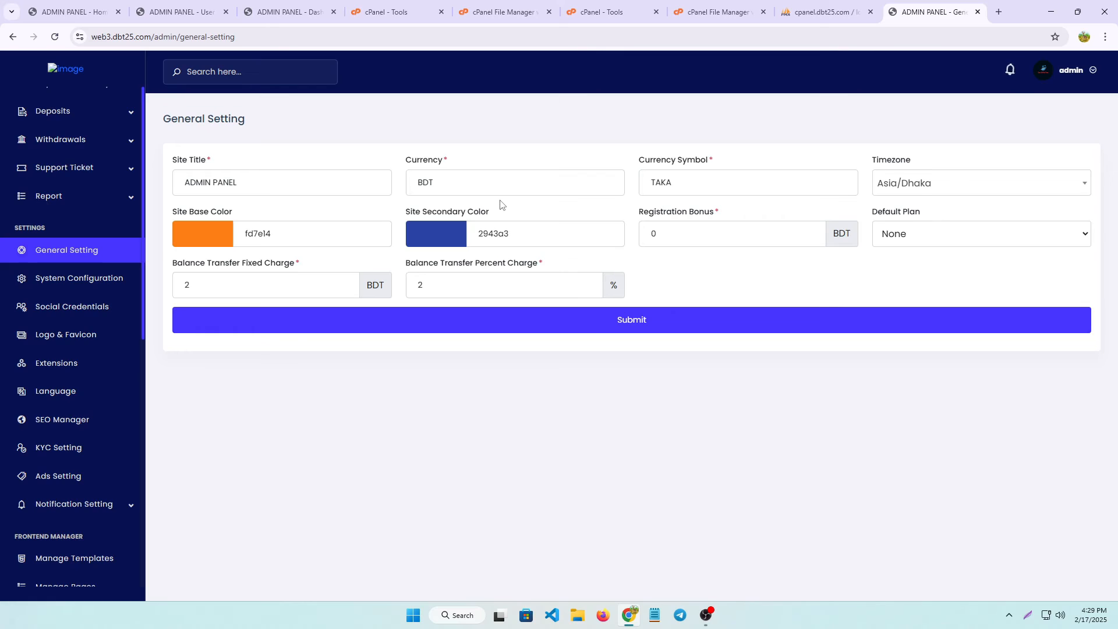
# Change the site currency from BDT to USDT and erase the TAKA currency symbol.
pyautogui.click(471, 184)
pyautogui.press('BackSpace')
pyautogui.press('BackSpace')
pyautogui.press('BackSpace')
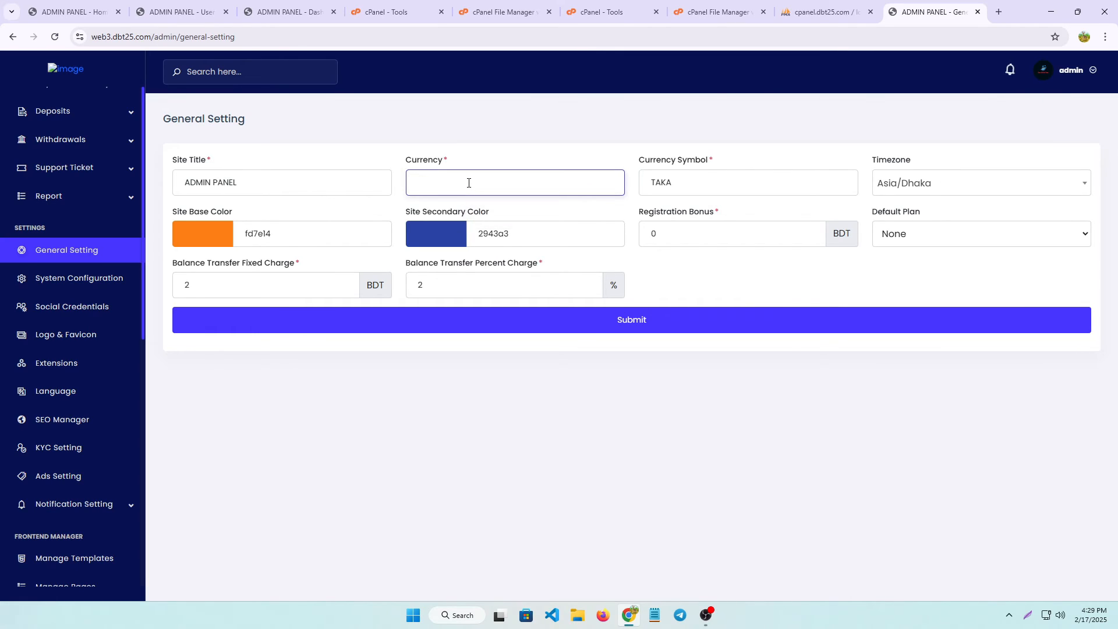
pyautogui.write('u')
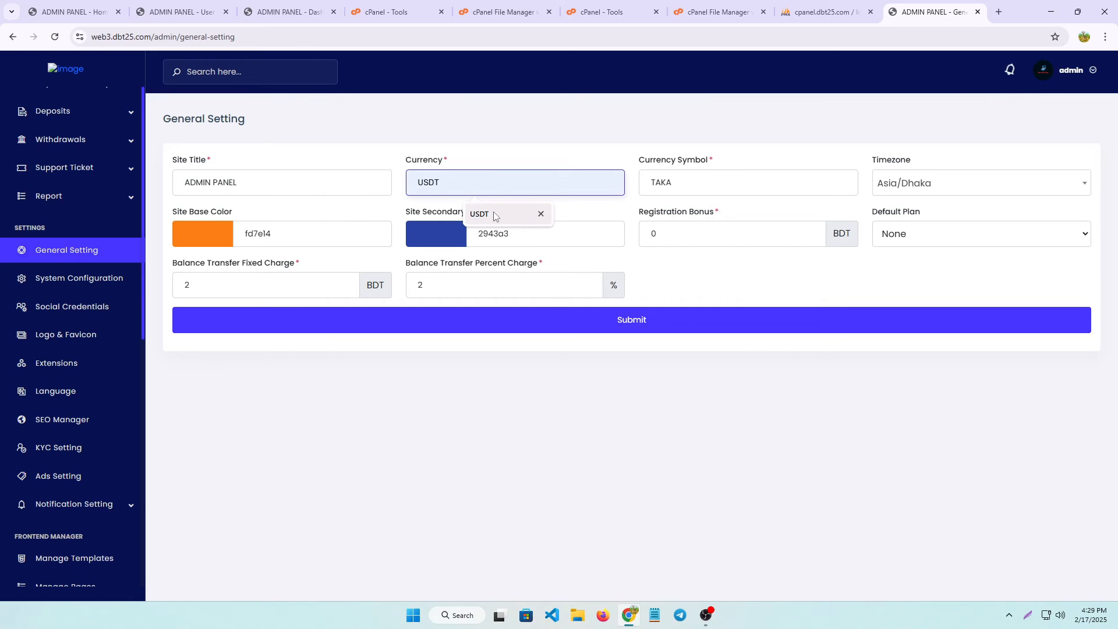
pyautogui.click(494, 216)
pyautogui.click(703, 181)
pyautogui.press('BackSpace')
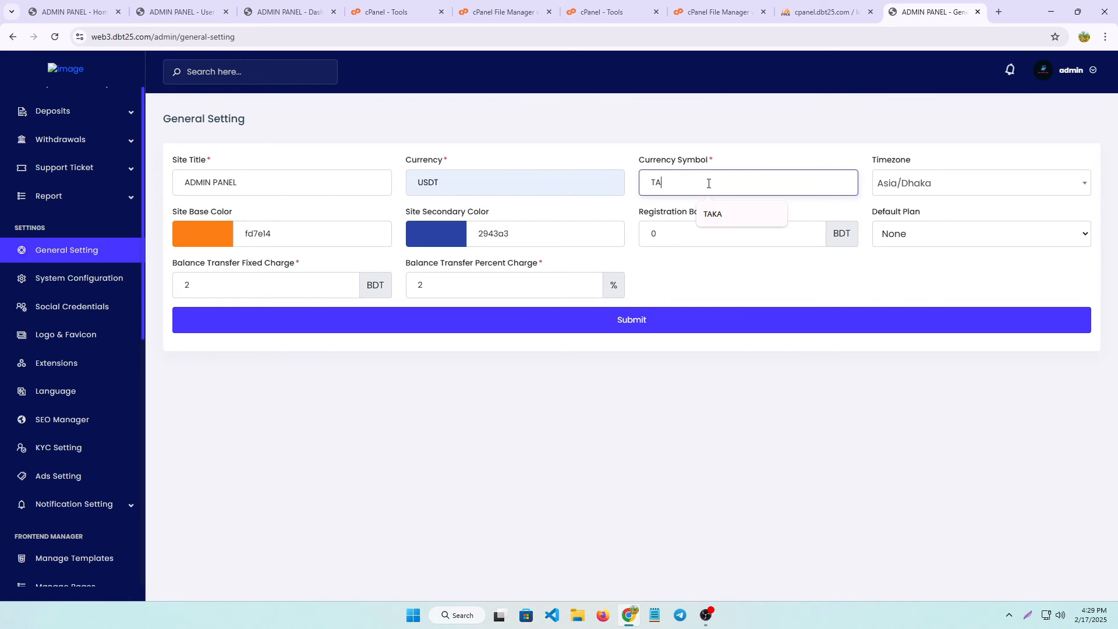
pyautogui.press('BackSpace')
pyautogui.press('BackSpace')
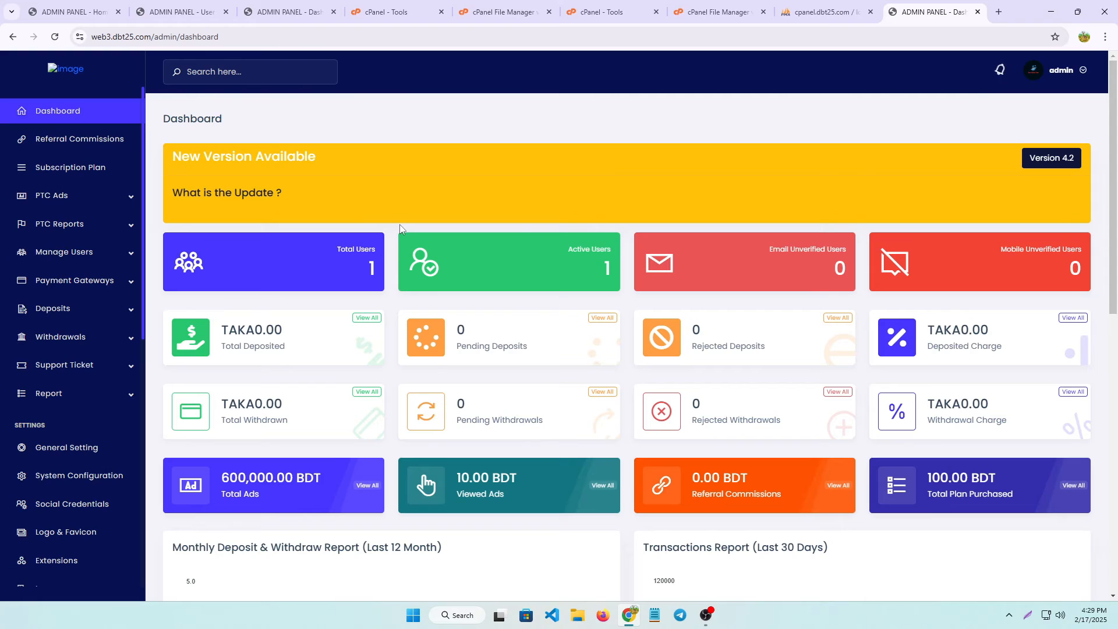
# Scroll the admin sidebar down and back up to find Manage Users.
pyautogui.scroll(-7, 82, 361)
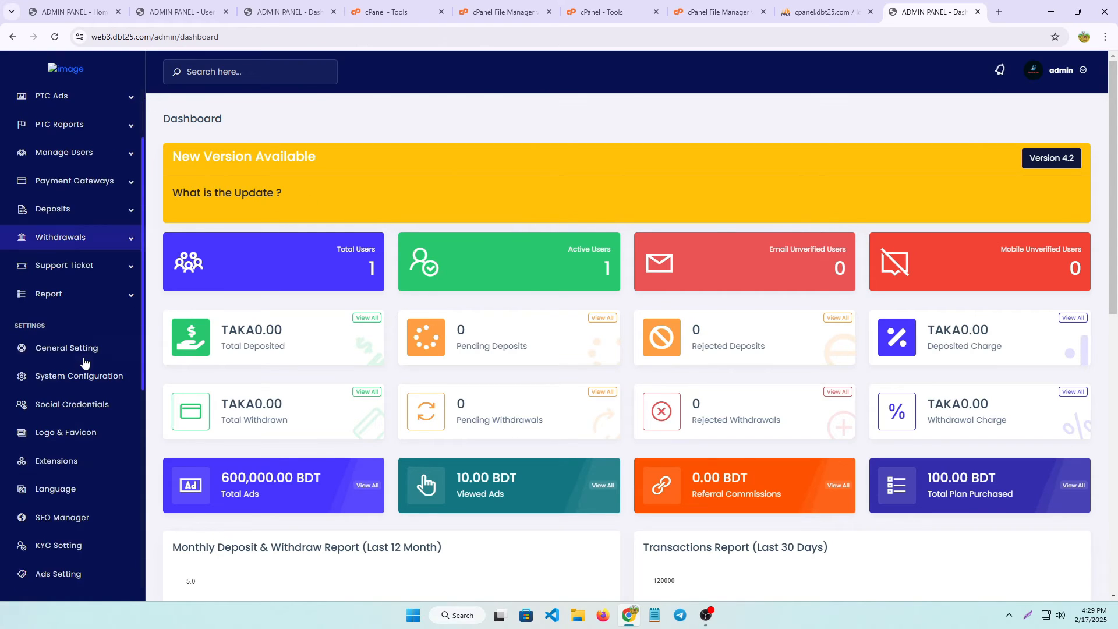
pyautogui.scroll(5, 35, 274)
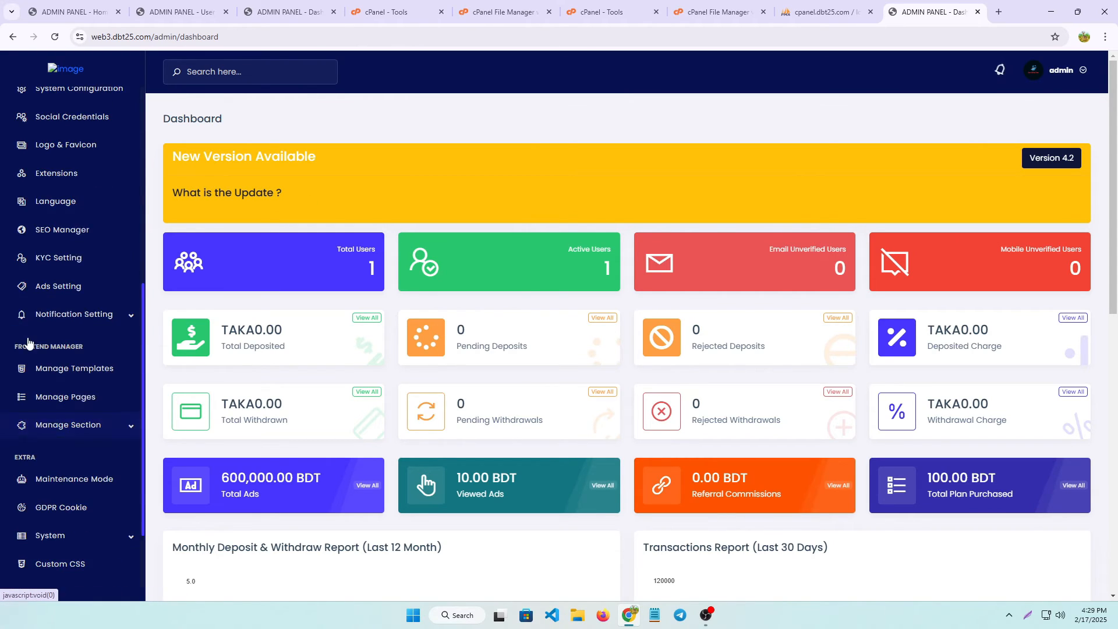
pyautogui.scroll(3, 21, 341)
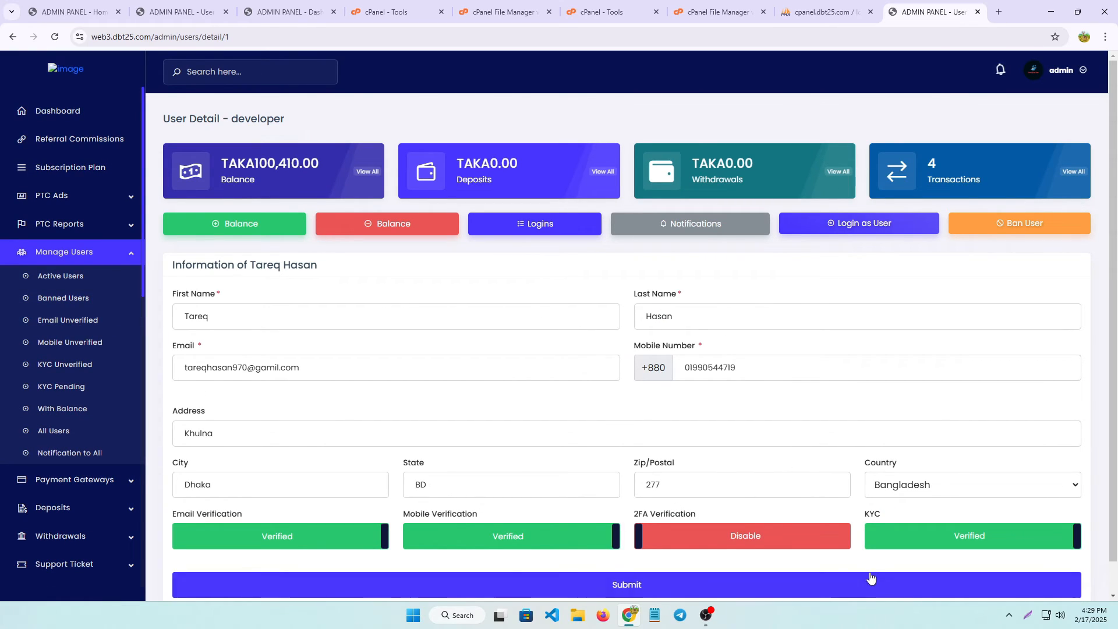
pyautogui.click(1029, 614)
pyautogui.moveTo(156, 195); pyautogui.dragTo(297, 243)
pyautogui.moveTo(319, 198); pyautogui.dragTo(444, 240)
pyautogui.click(434, 252)
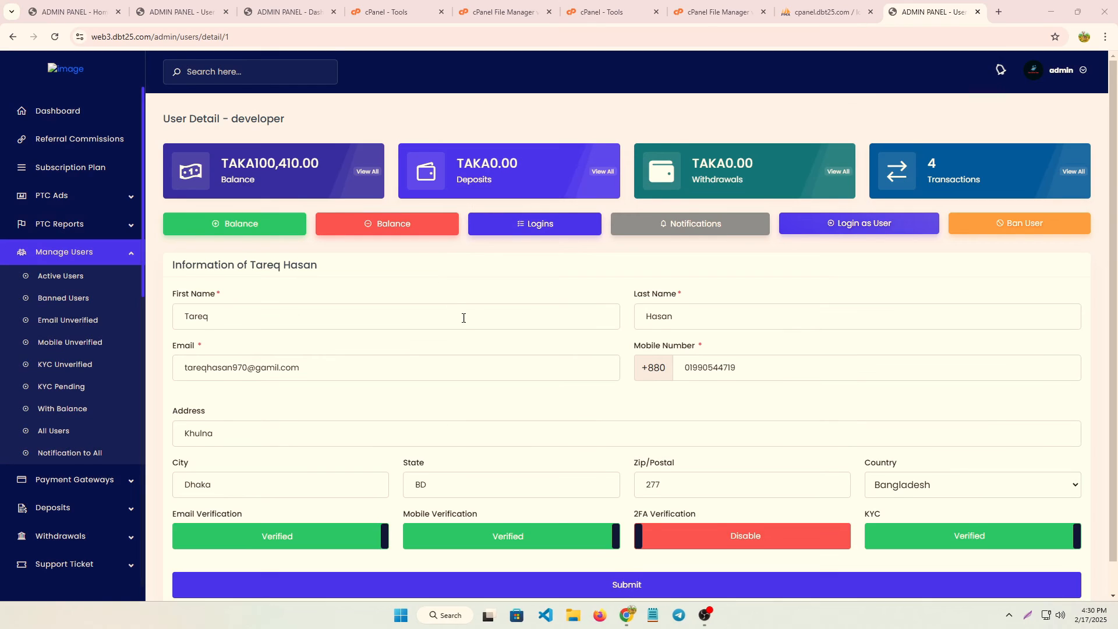
pyautogui.scroll(-1, 464, 325)
pyautogui.scroll(1, 467, 324)
pyautogui.scroll(-1, 535, 409)
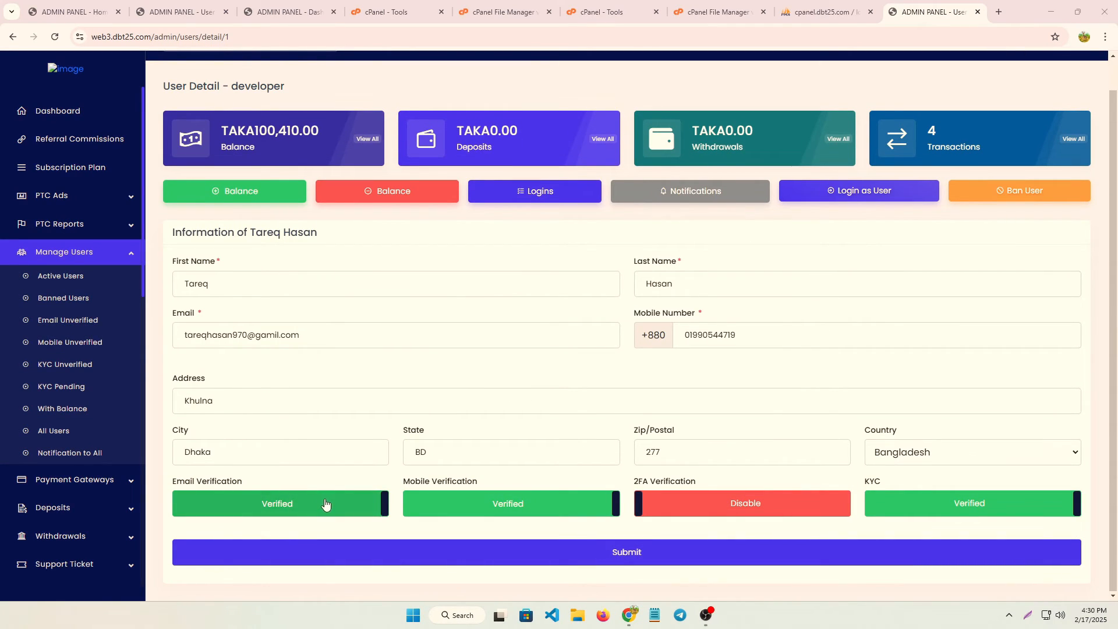
pyautogui.click(294, 516)
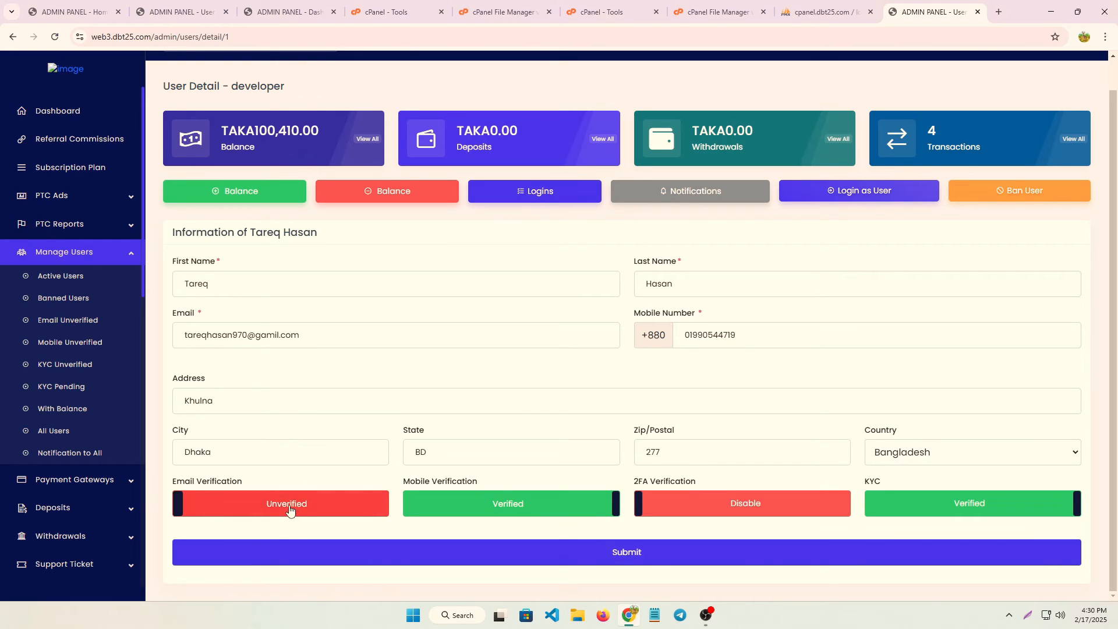
pyautogui.click(290, 515)
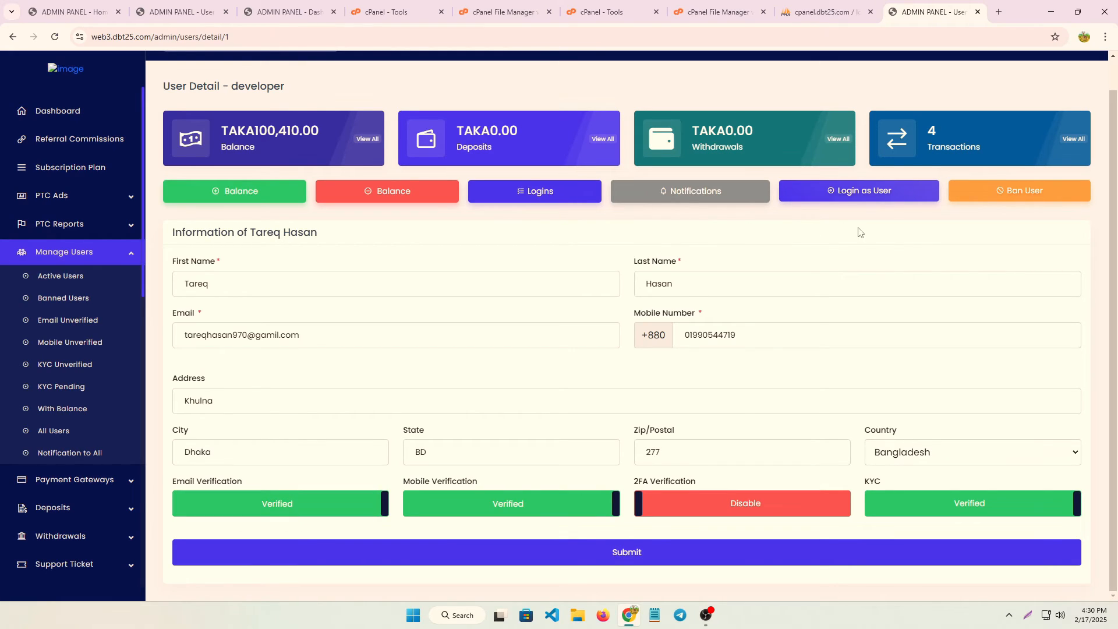
pyautogui.click(1026, 613)
pyautogui.moveTo(938, 157); pyautogui.dragTo(1086, 217)
pyautogui.click(1077, 227)
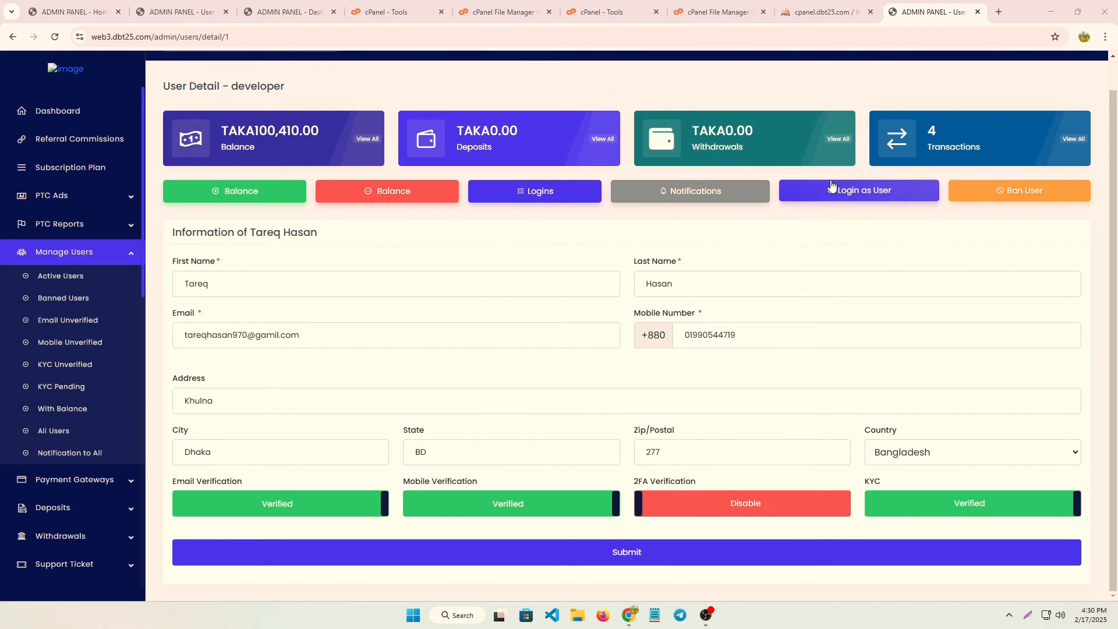
# Log in as the user and submit a 500 BDT deposit via BKash.
pyautogui.click(861, 193)
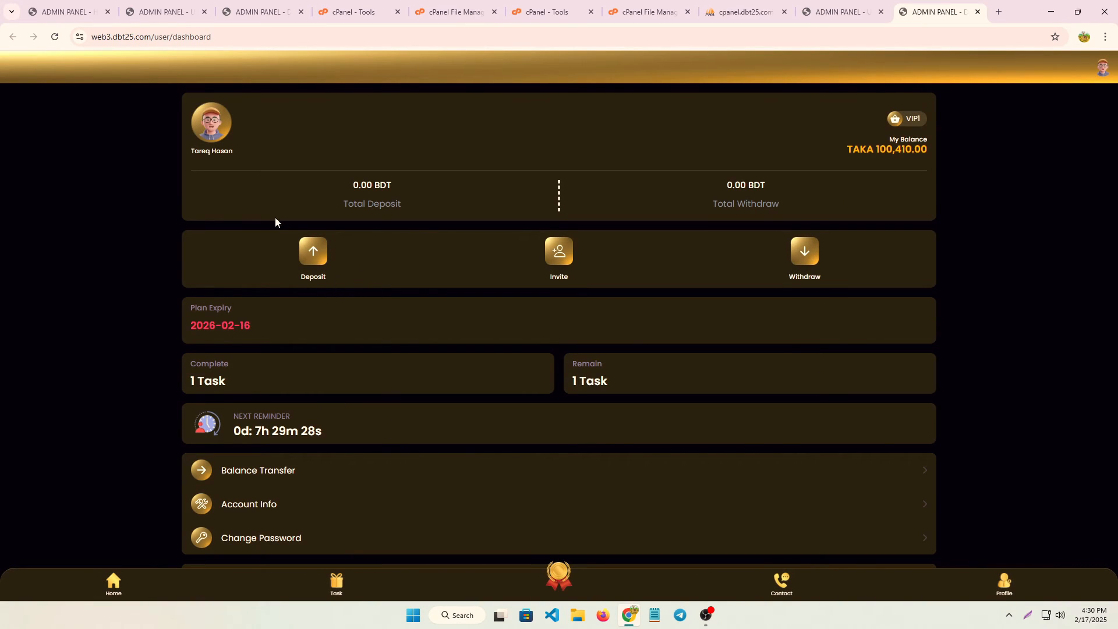
pyautogui.click(313, 251)
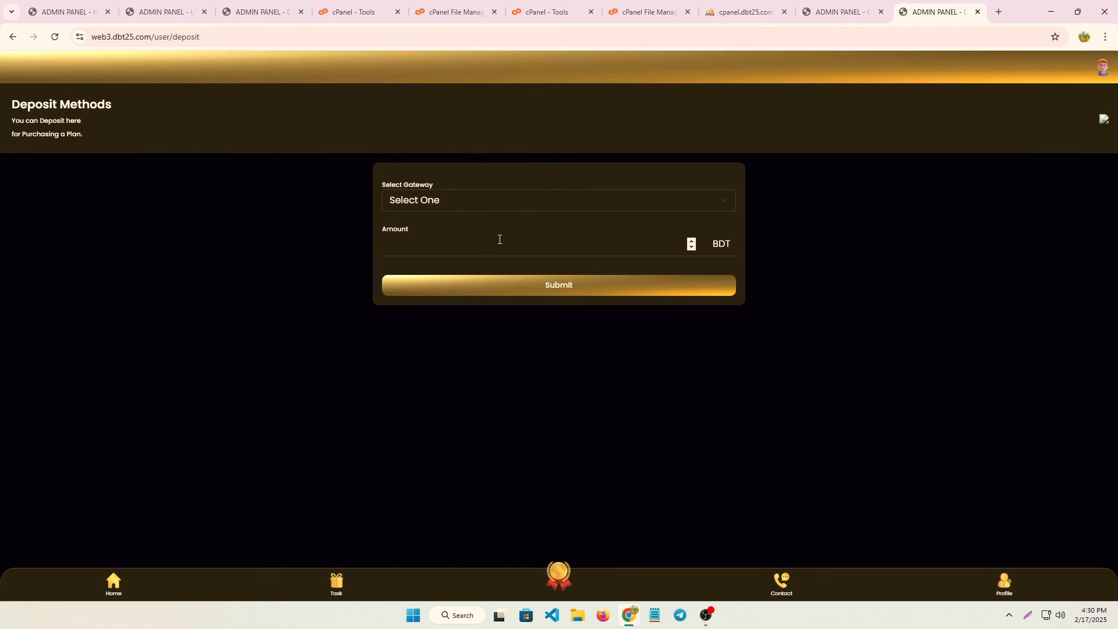
pyautogui.click(558, 204)
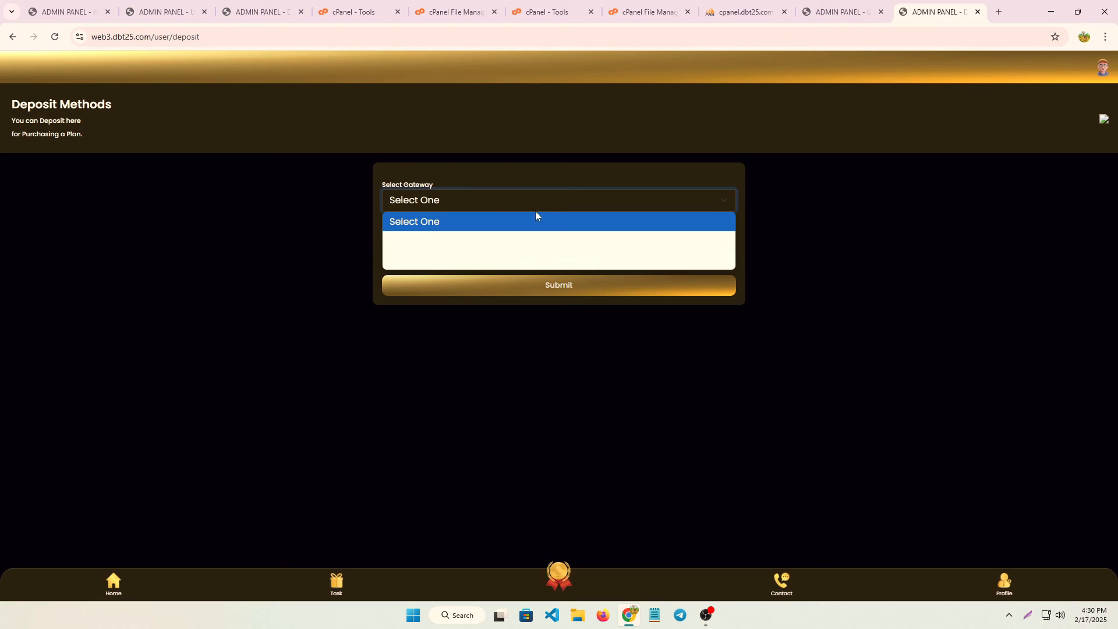
pyautogui.click(470, 240)
pyautogui.click(554, 287)
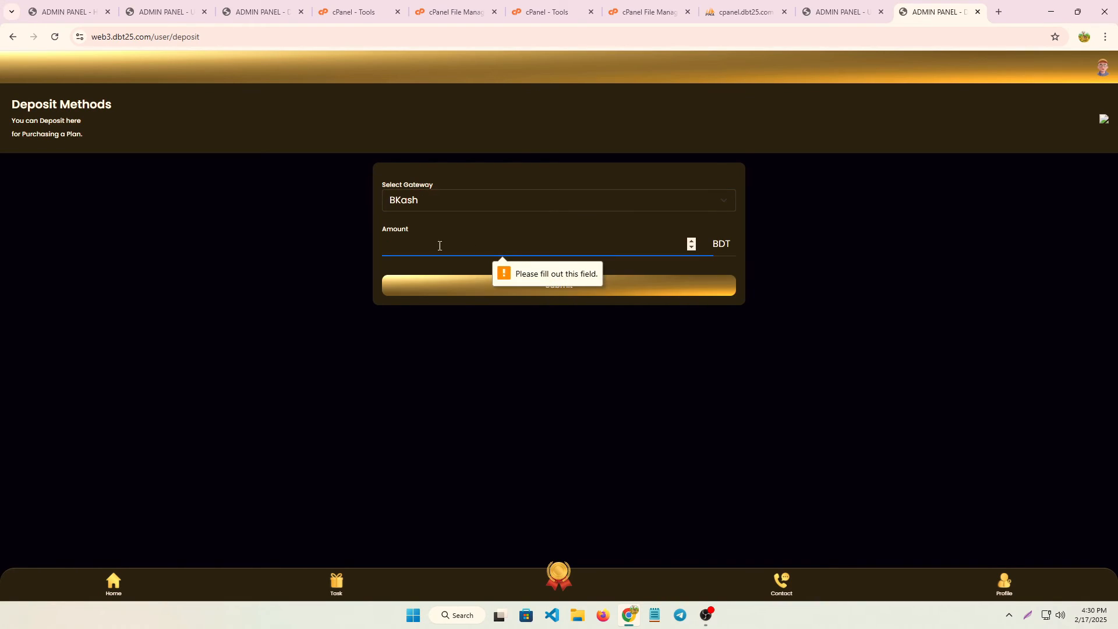
pyautogui.write('500')
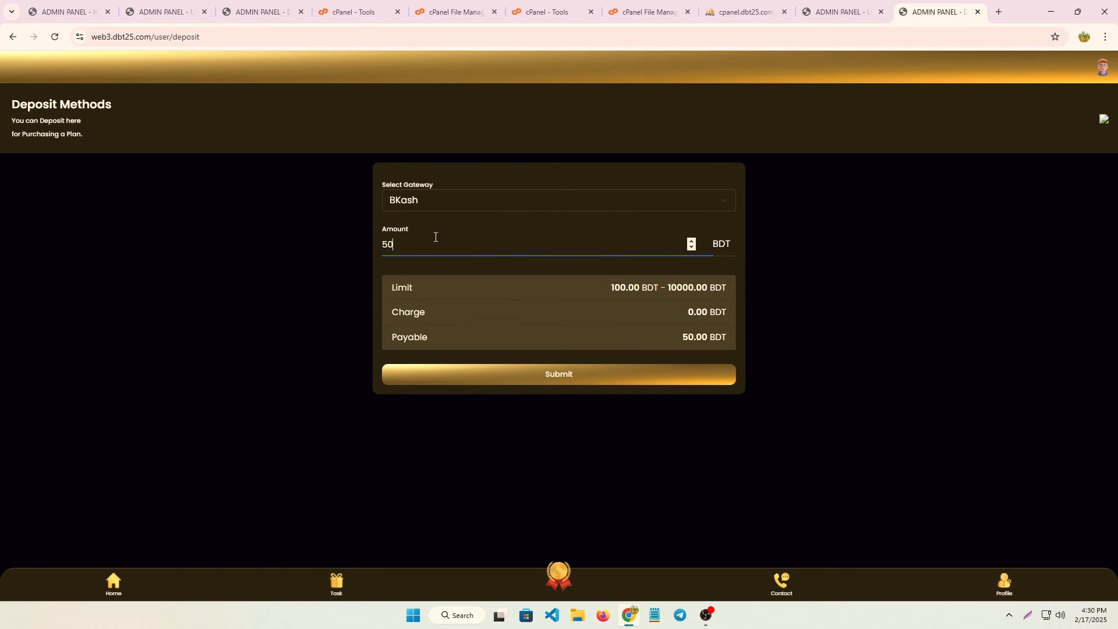
pyautogui.click(543, 377)
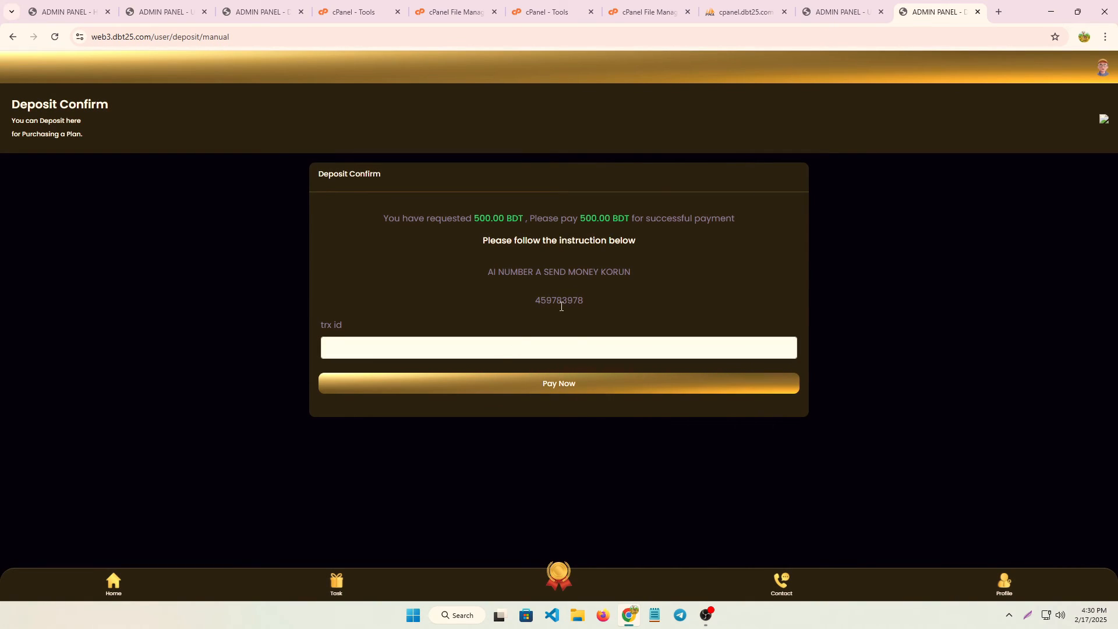
# Enter transaction id 546354rty, then abandon the deposit and return to the dashboard.
pyautogui.moveTo(520, 297); pyautogui.dragTo(605, 311)
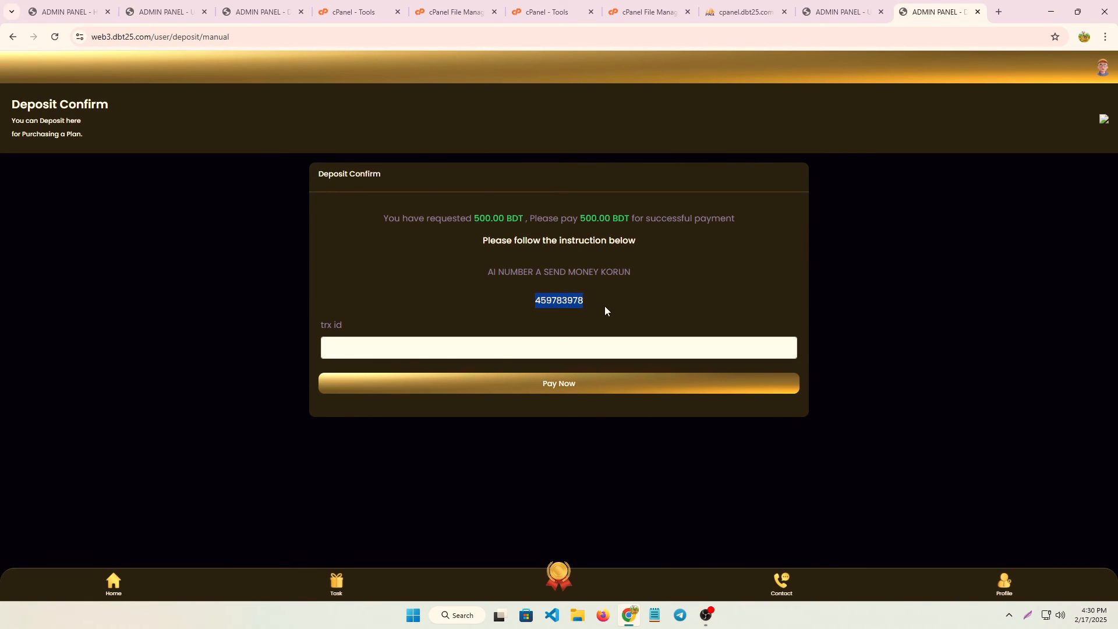
pyautogui.click(382, 352)
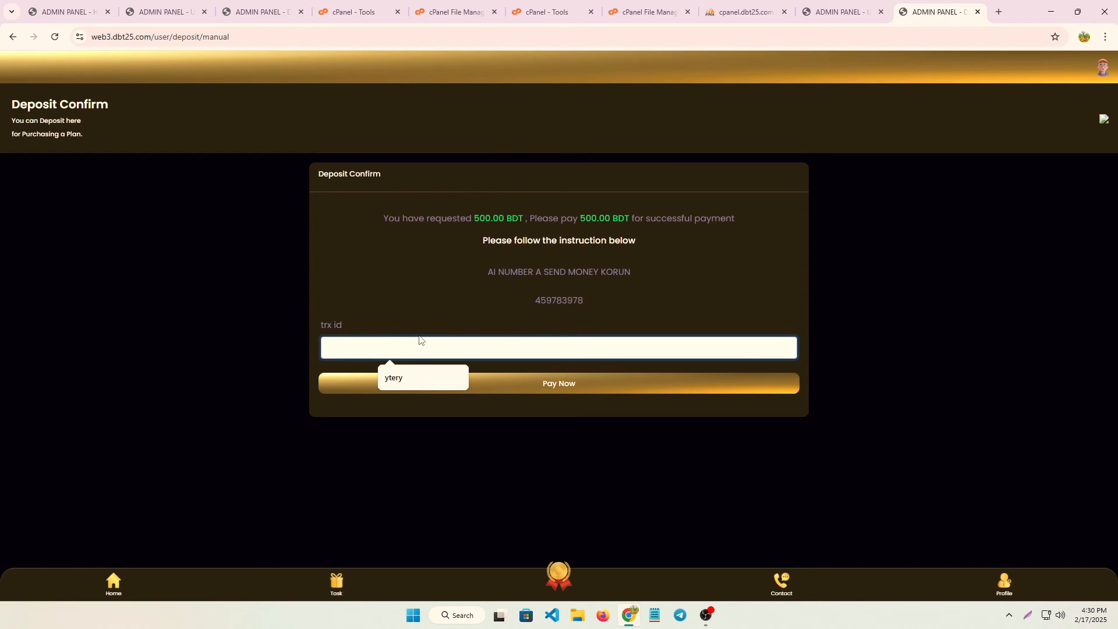
pyautogui.write('546354rtyrtyh')
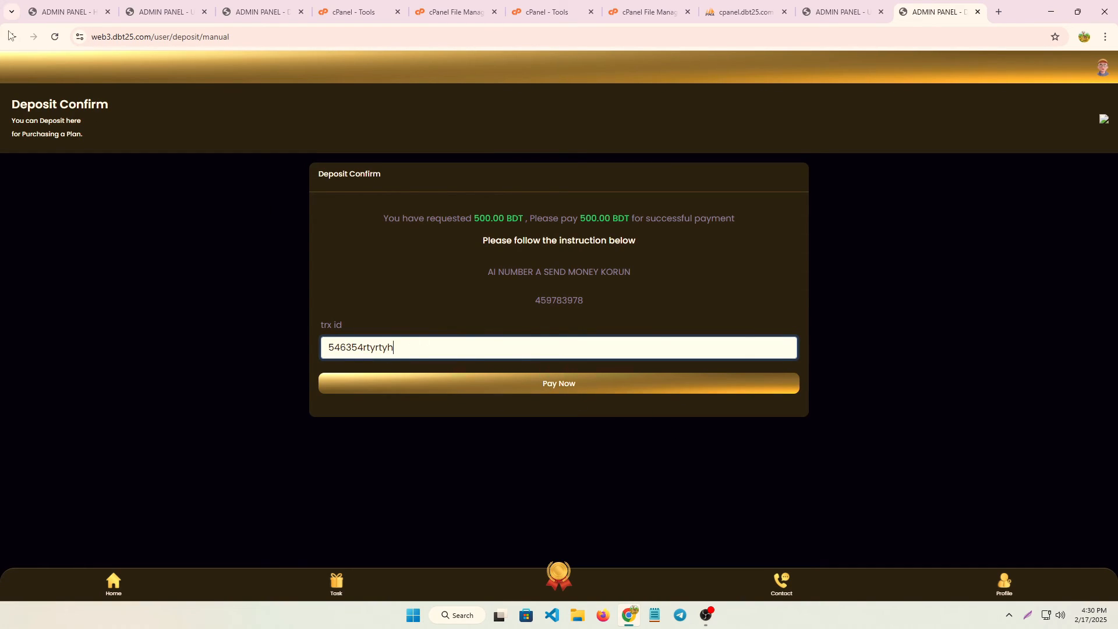
pyautogui.click(9, 37)
pyautogui.click(12, 38)
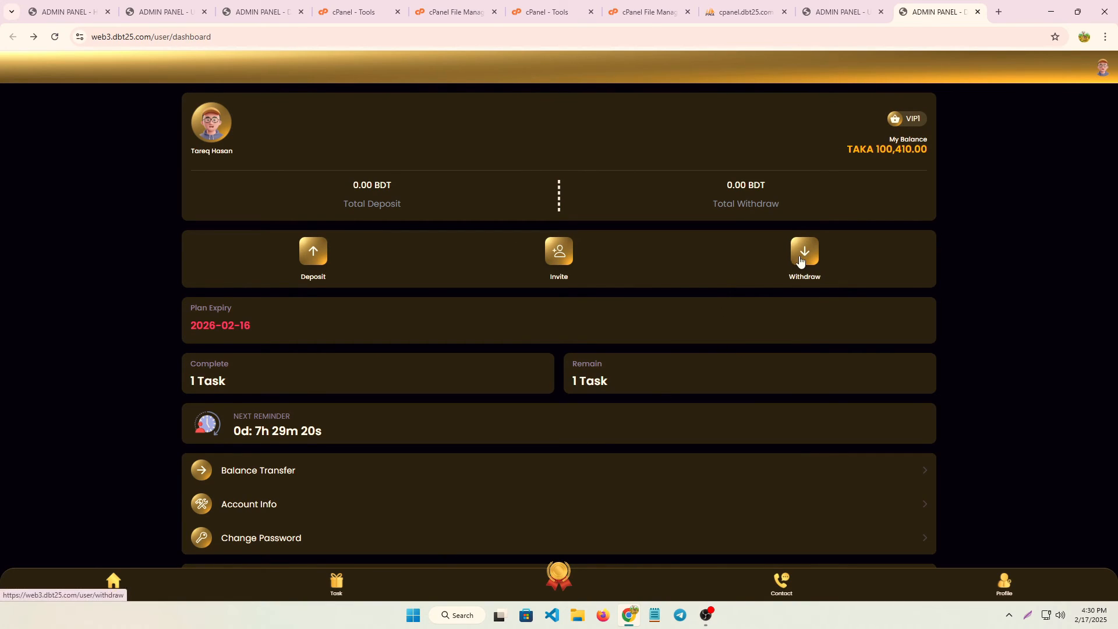
pyautogui.click(551, 253)
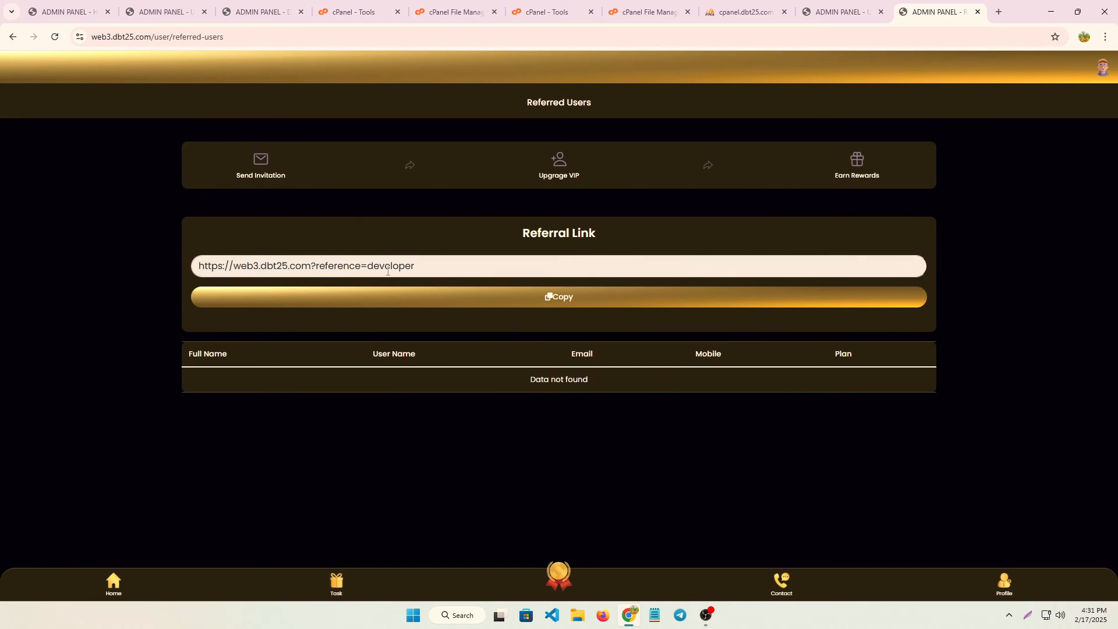
pyautogui.click(559, 298)
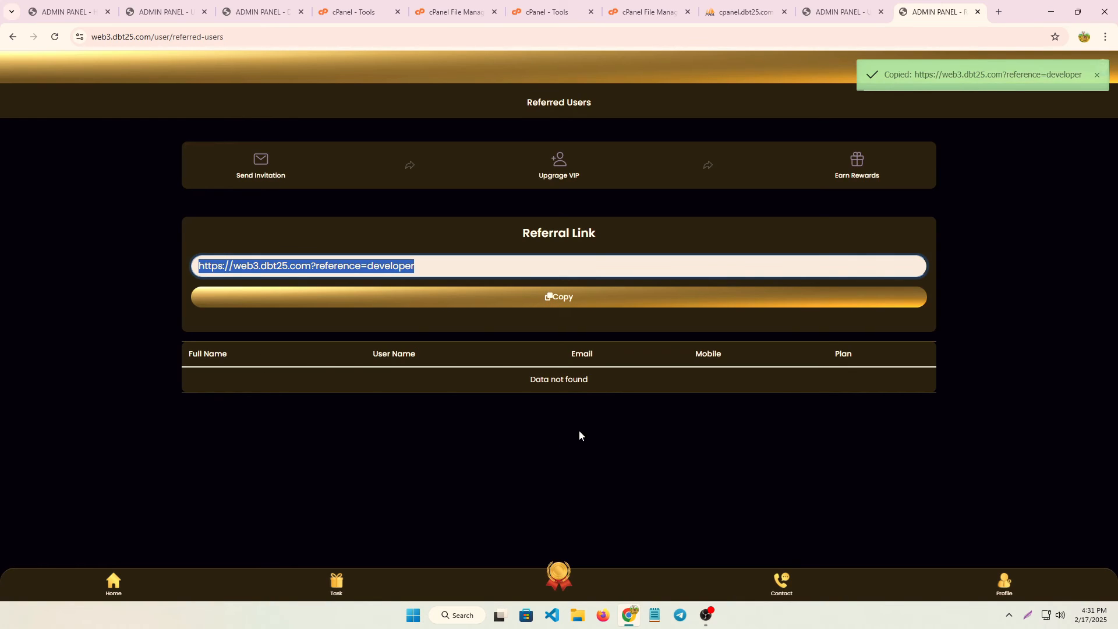
pyautogui.click(1027, 615)
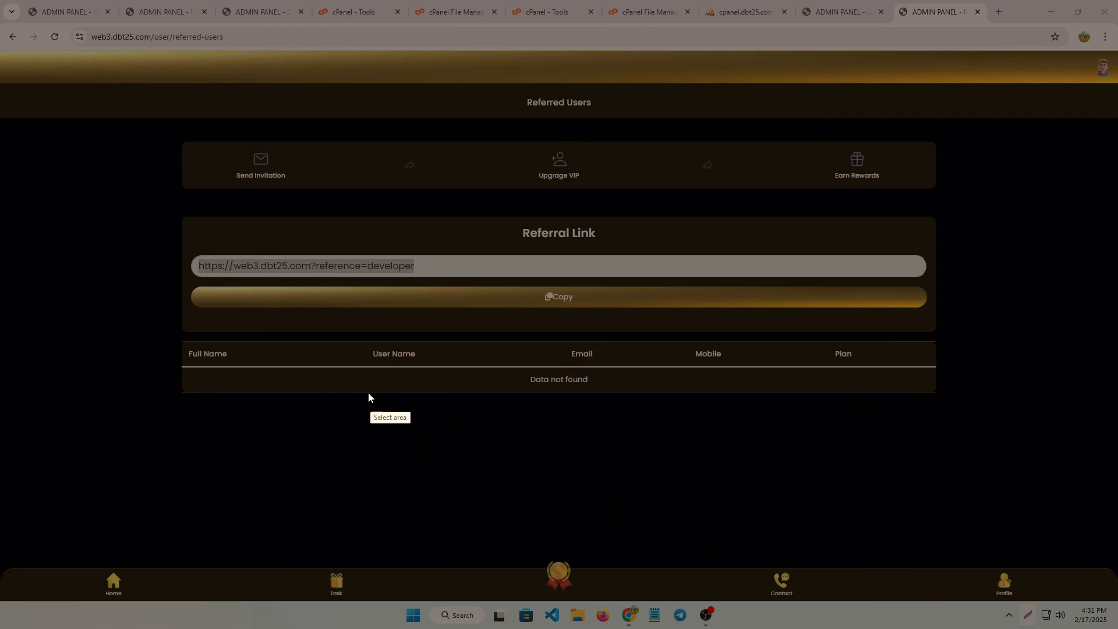
pyautogui.moveTo(307, 385); pyautogui.dragTo(773, 431)
pyautogui.moveTo(344, 447); pyautogui.dragTo(852, 468)
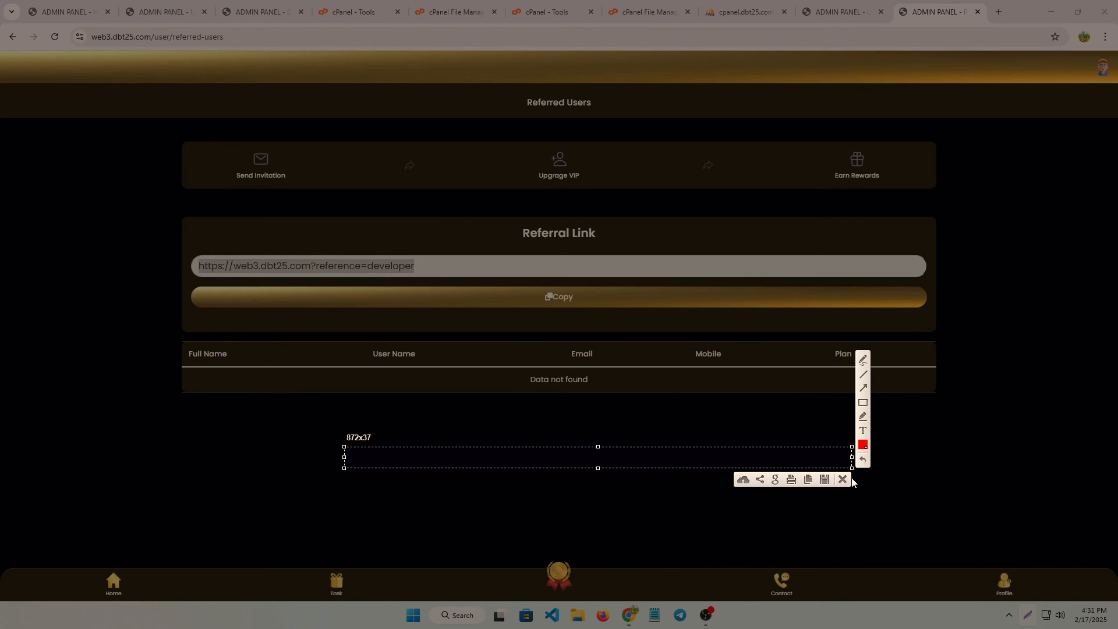
pyautogui.click(843, 479)
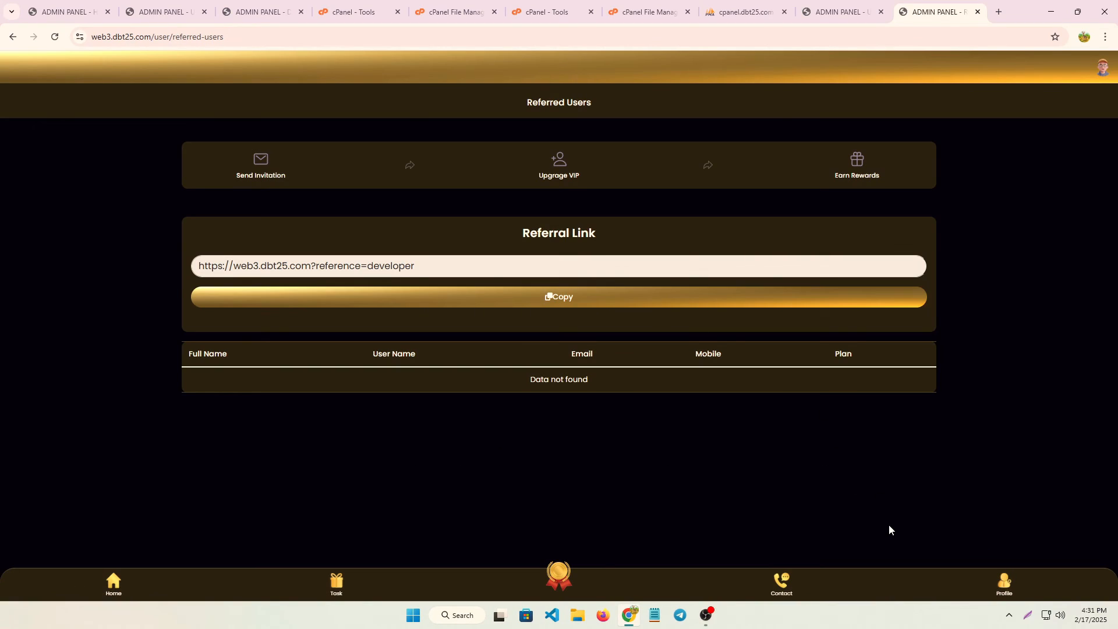
pyautogui.click(1003, 584)
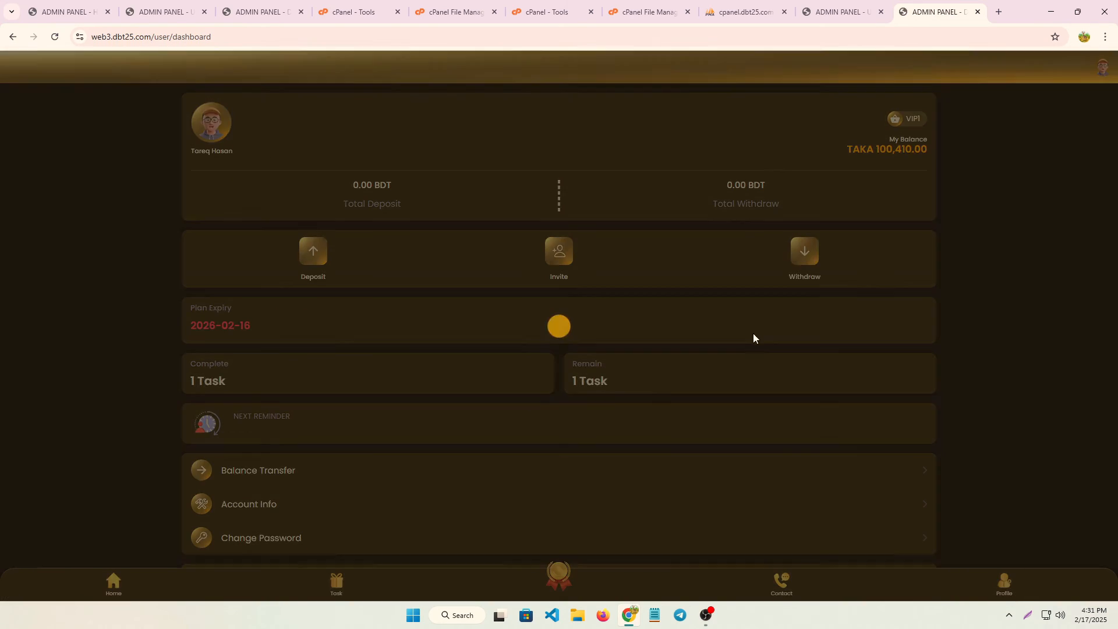
pyautogui.scroll(-3, 300, 374)
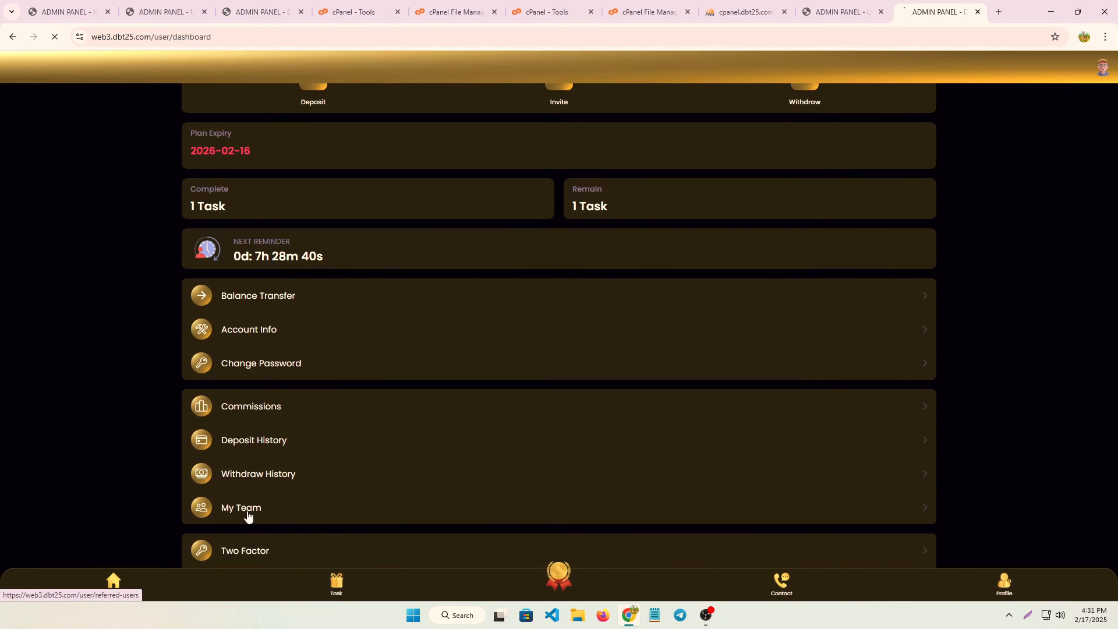
pyautogui.click(244, 512)
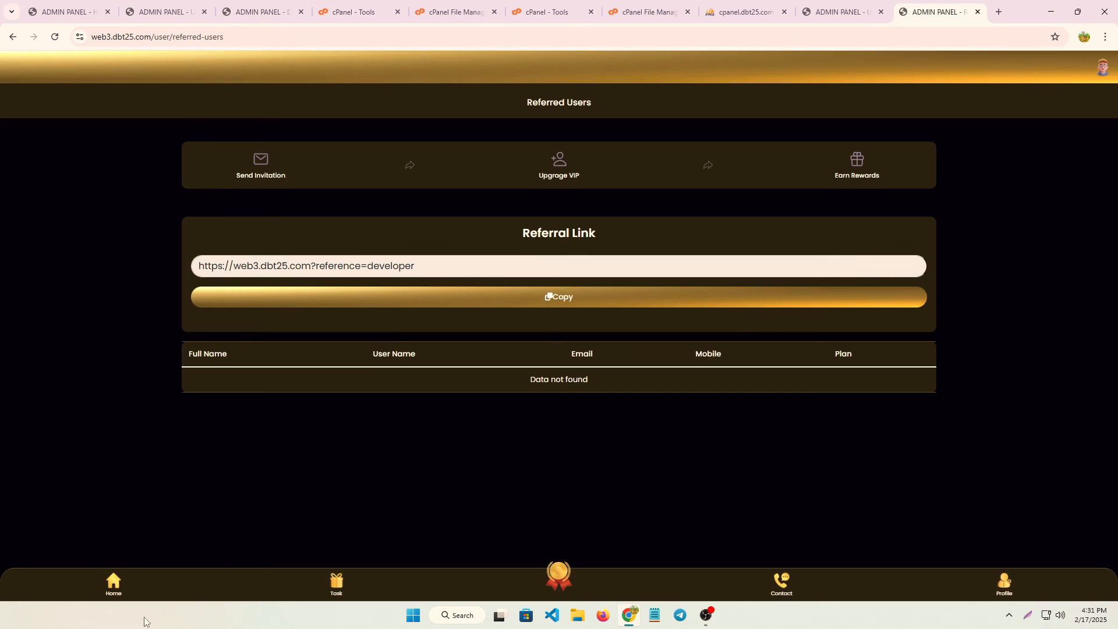
# Claim the earning on the first Claim Energy Profit task and check the dashboard balance.
pyautogui.click(121, 585)
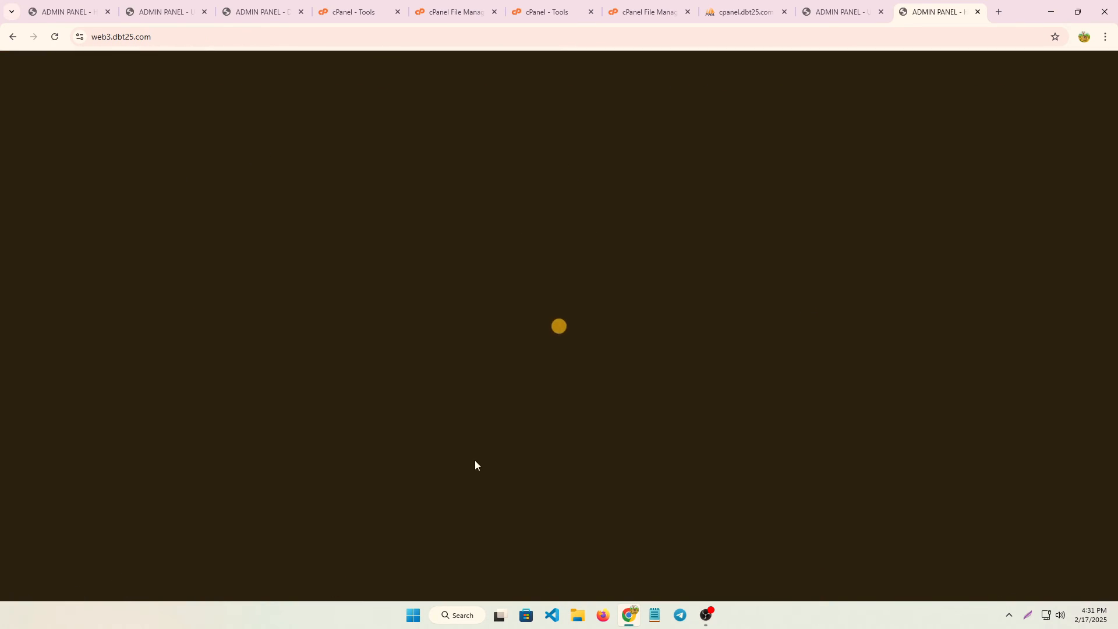
pyautogui.scroll(-9, 654, 316)
pyautogui.scroll(6, 663, 309)
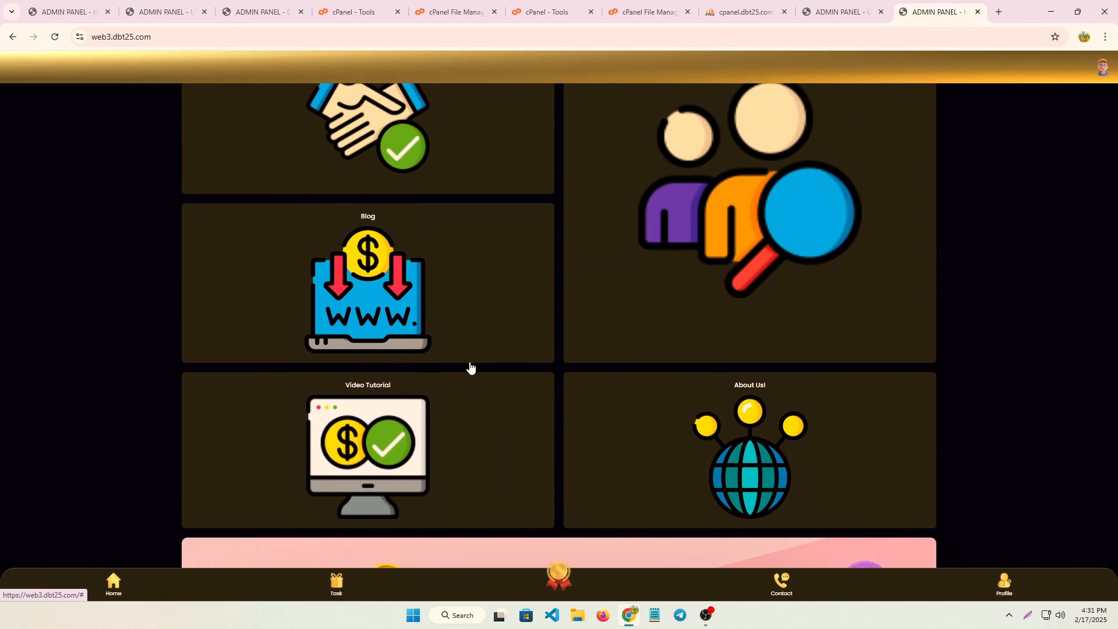
pyautogui.click(345, 583)
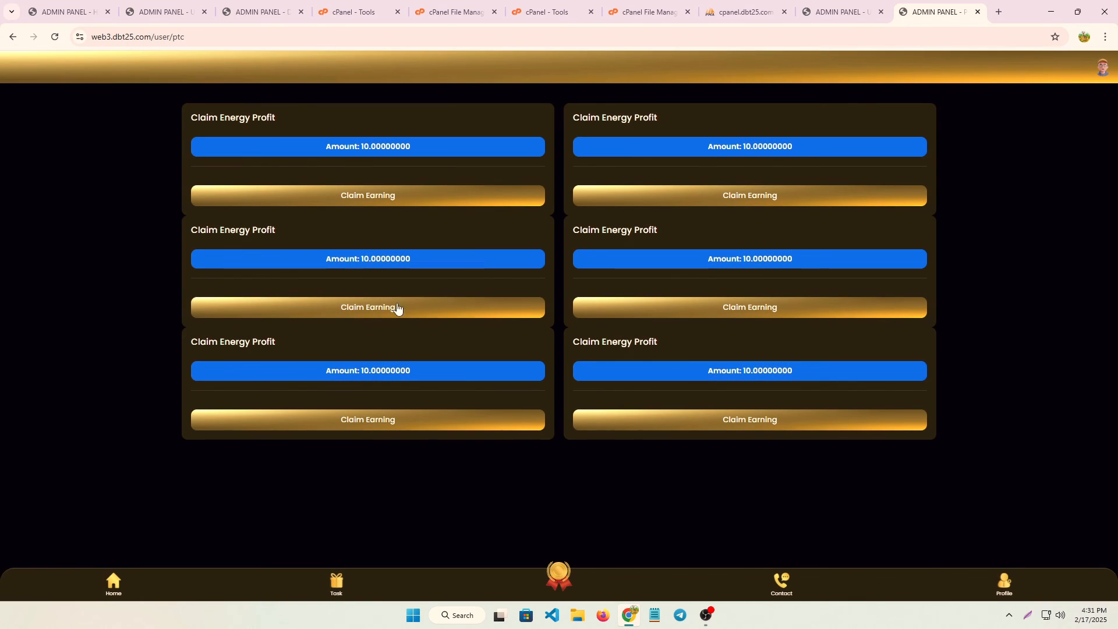
pyautogui.click(361, 196)
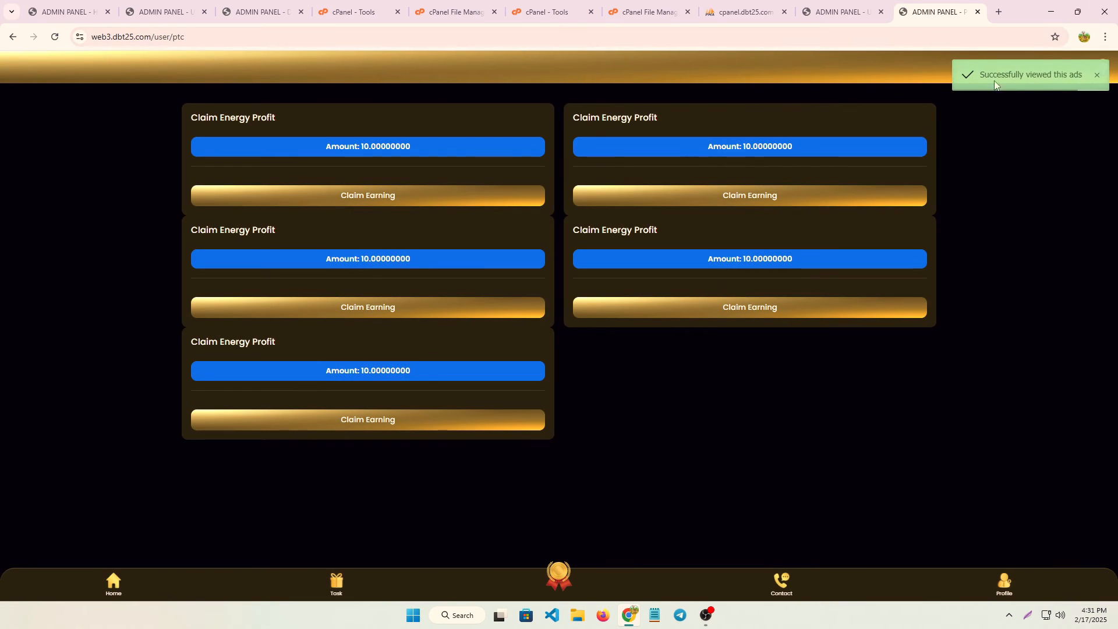
pyautogui.click(1001, 590)
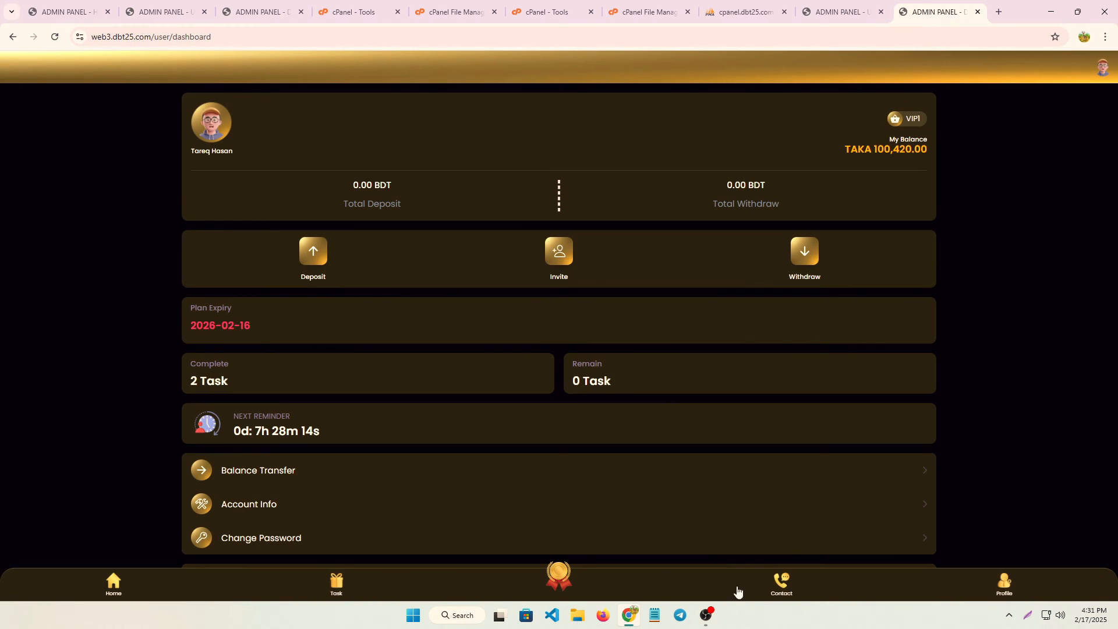
pyautogui.click(784, 580)
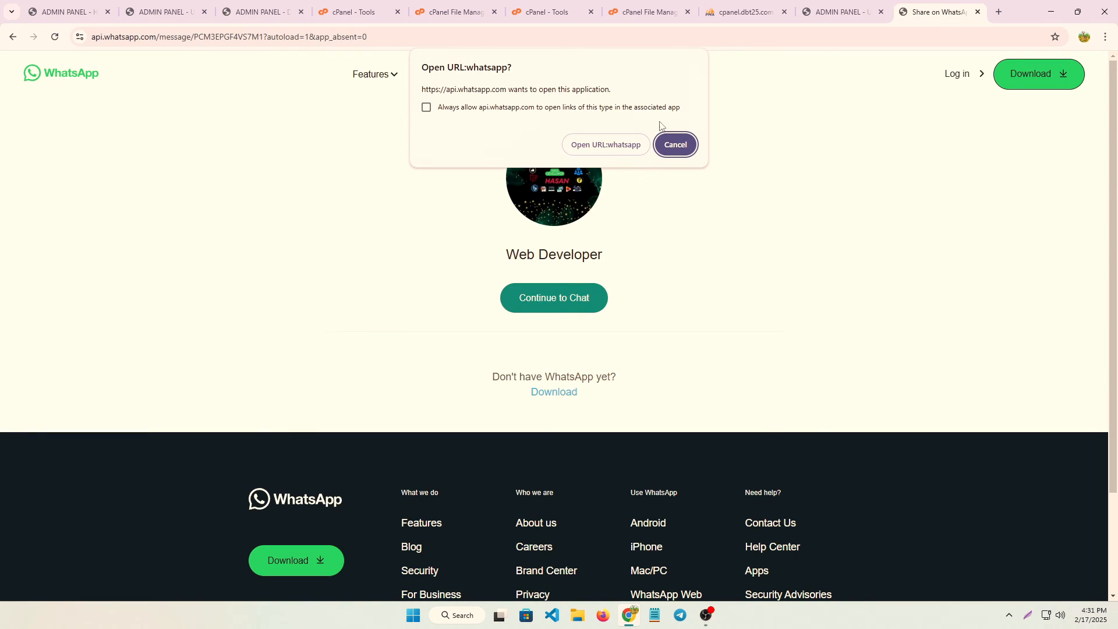
pyautogui.click(675, 144)
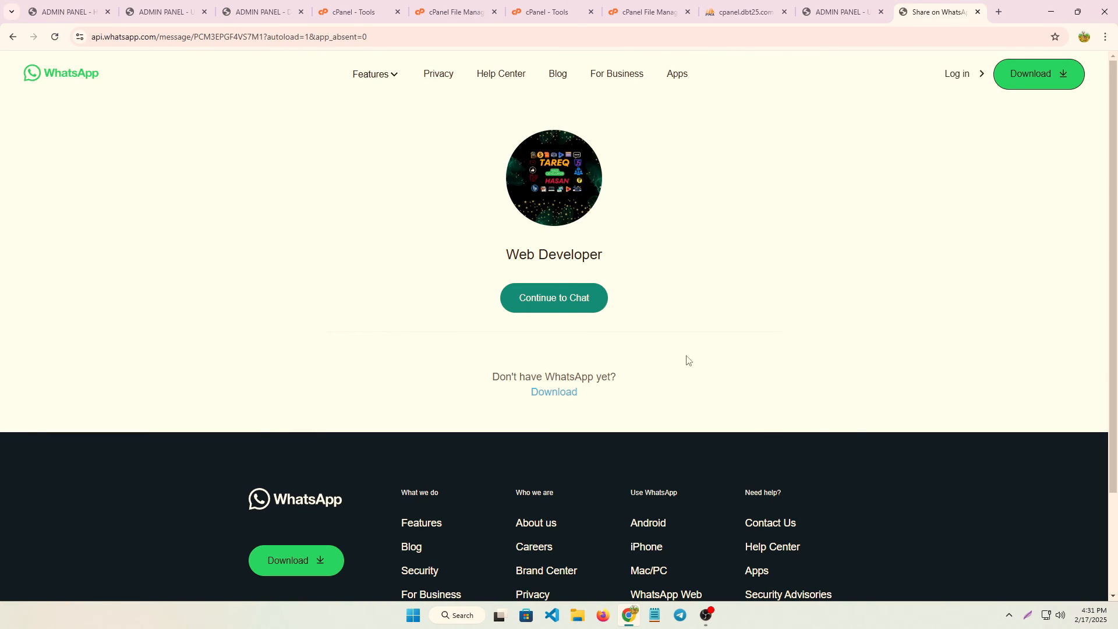
pyautogui.click(13, 36)
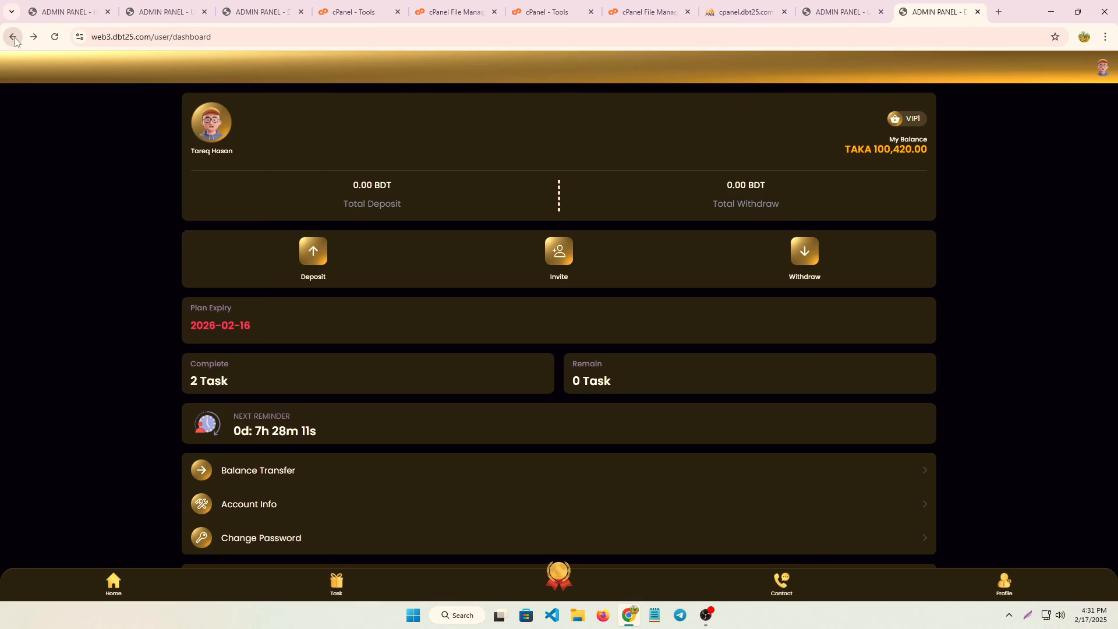
# Return to the PTC site's home page and scroll through it.
pyautogui.click(114, 582)
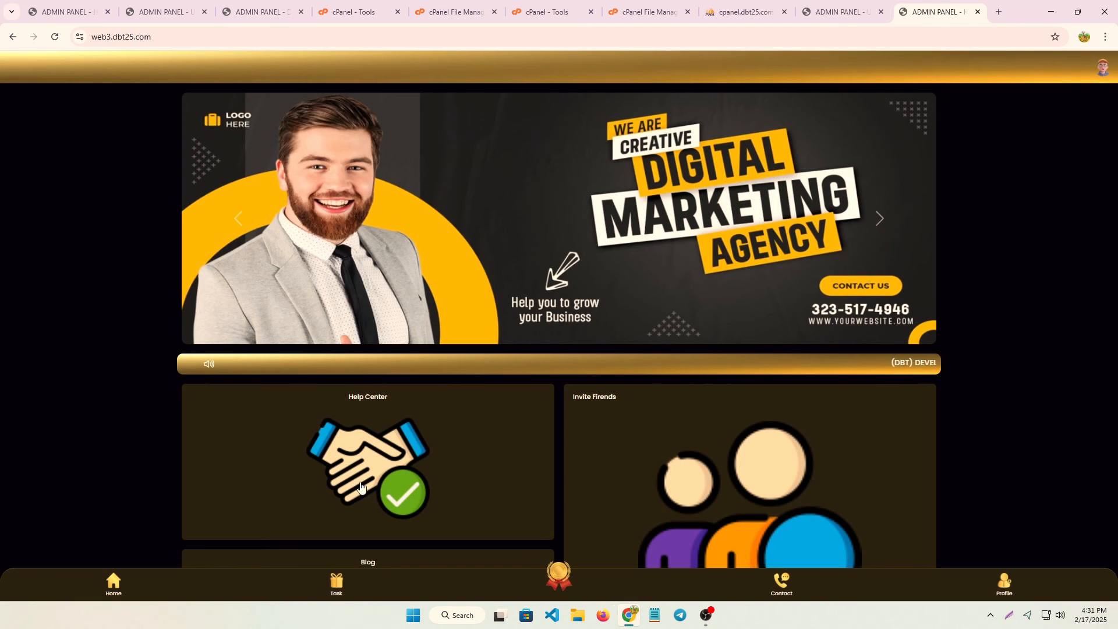
pyautogui.scroll(-3, 319, 337)
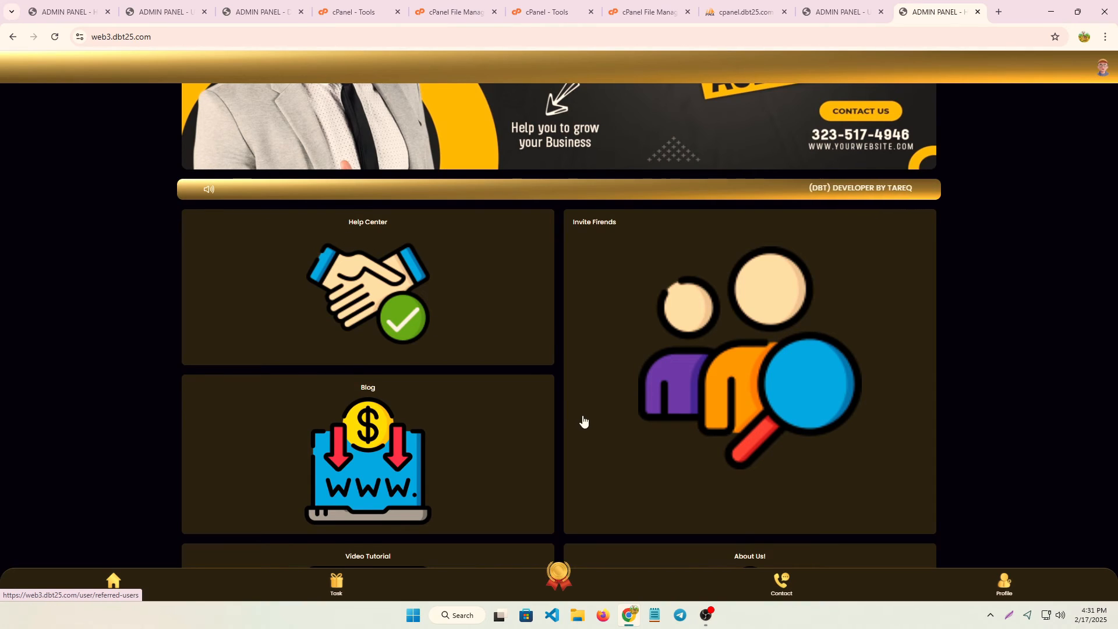
pyautogui.scroll(2, 588, 422)
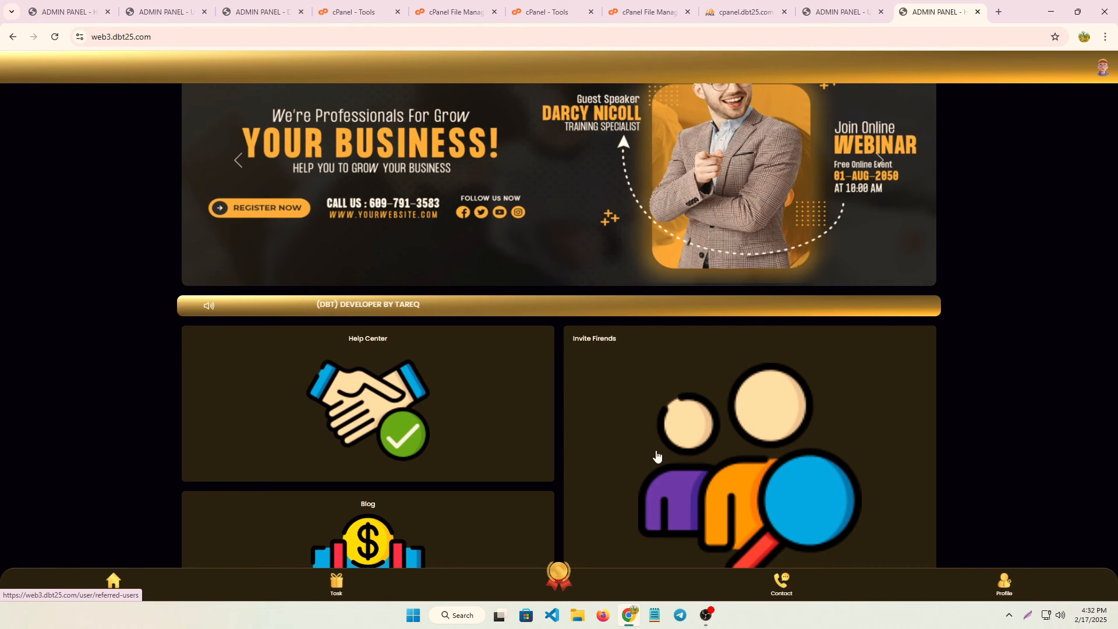
pyautogui.scroll(-3, 487, 475)
pyautogui.scroll(3, 483, 469)
pyautogui.scroll(1, 482, 469)
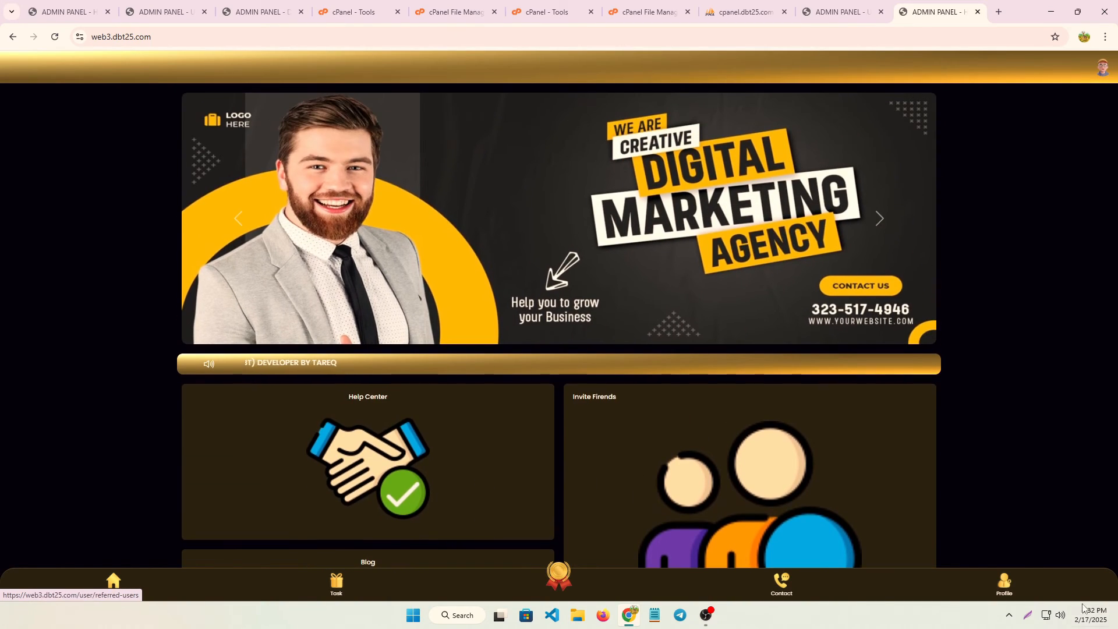
# Open the user dashboard and scroll down to the Balance Transfer option.
pyautogui.click(1008, 584)
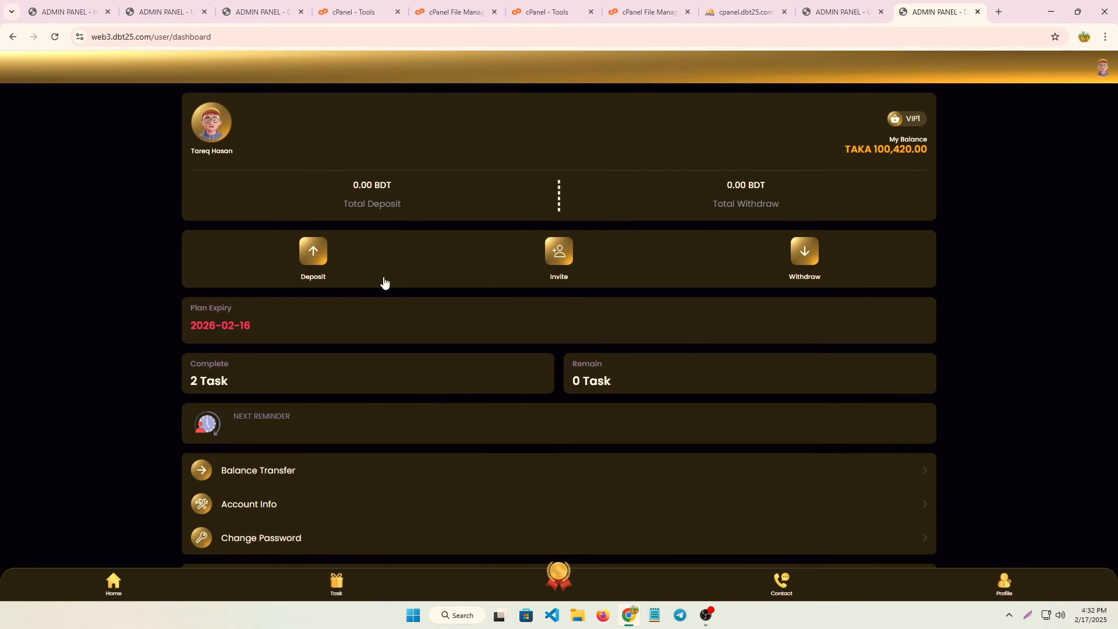
pyautogui.scroll(-1, 476, 377)
pyautogui.scroll(-1, 475, 378)
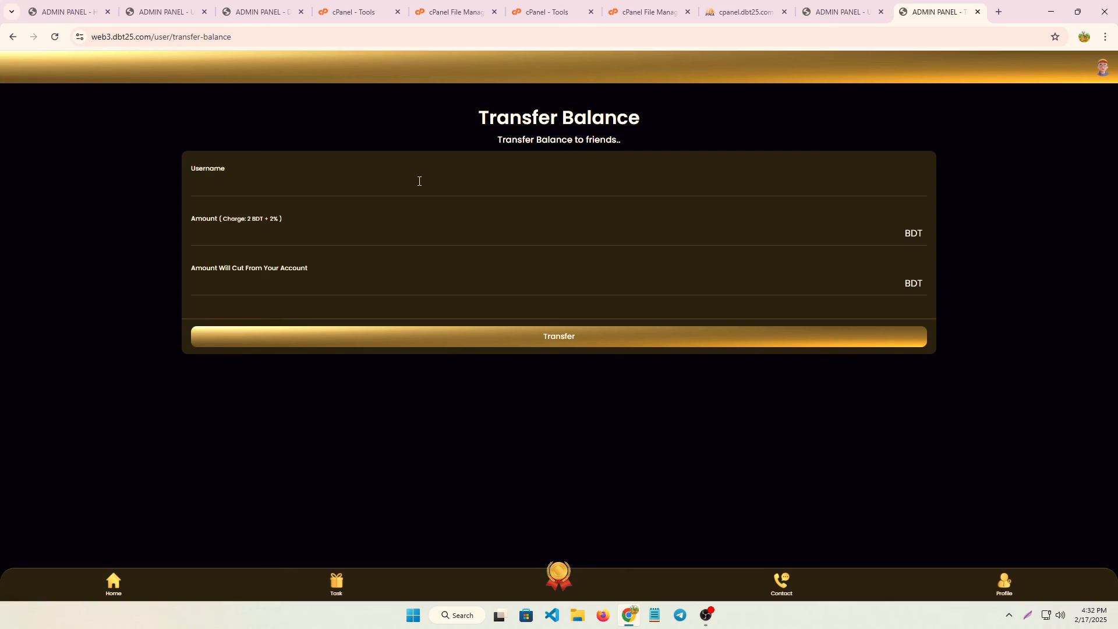
# Autofill a saved recipient username and a 500 BDT amount, then leave the form unsubmitted for Home.
pyautogui.click(216, 191)
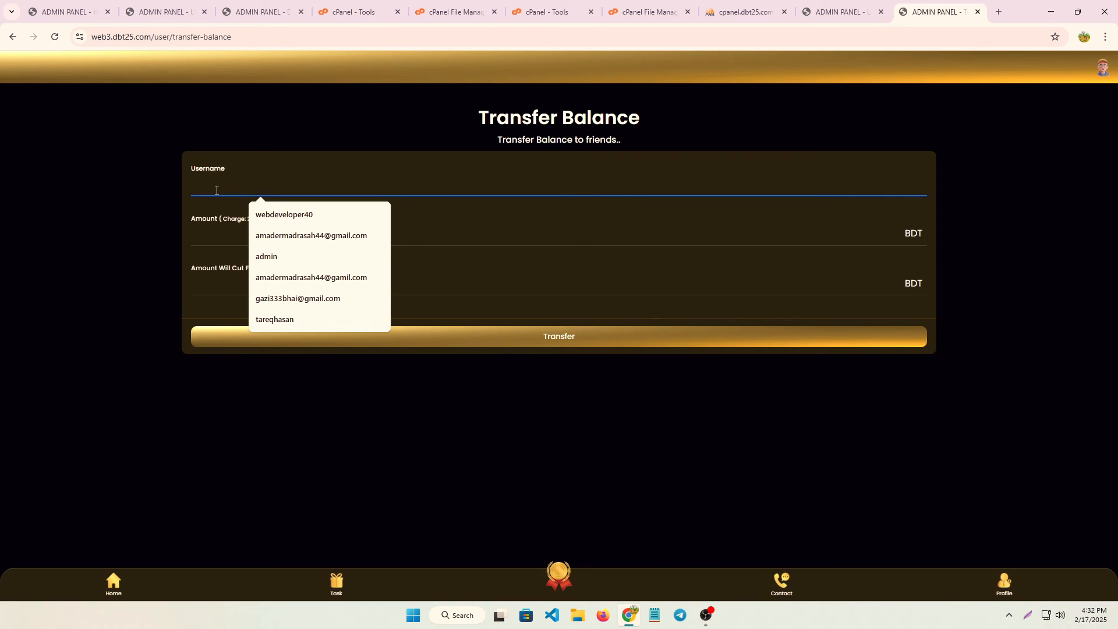
pyautogui.click(300, 215)
pyautogui.click(236, 235)
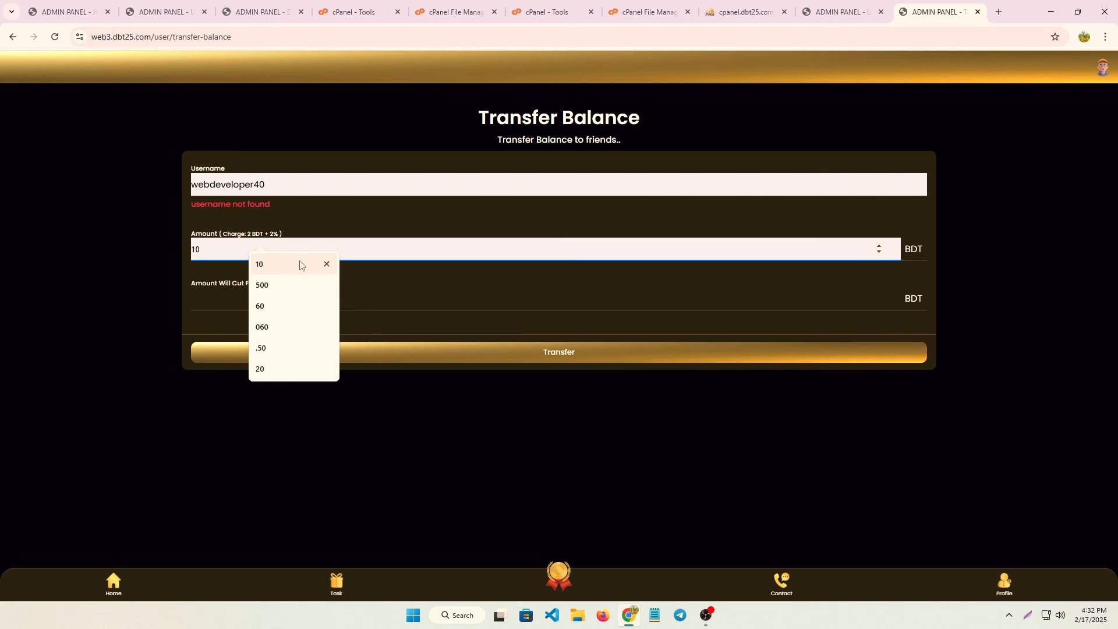
pyautogui.click(295, 285)
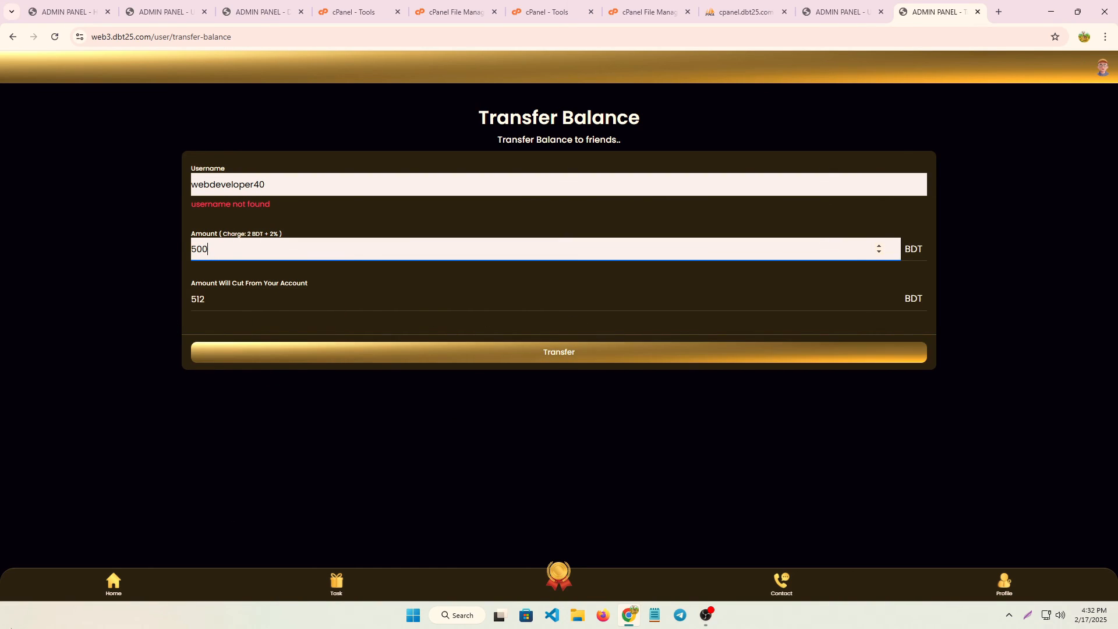
pyautogui.click(113, 586)
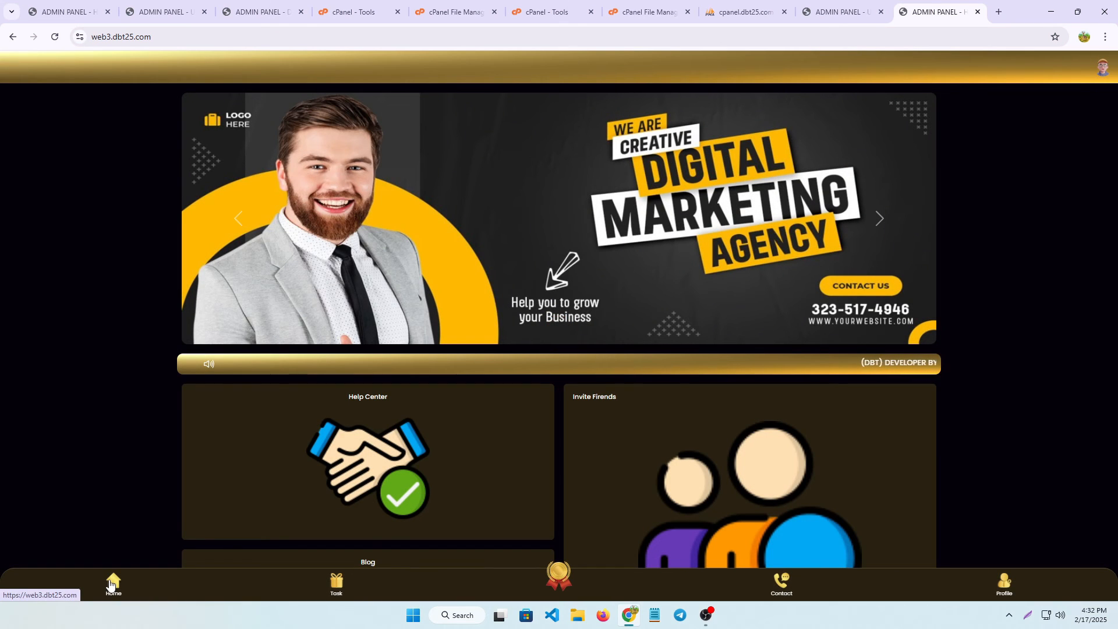